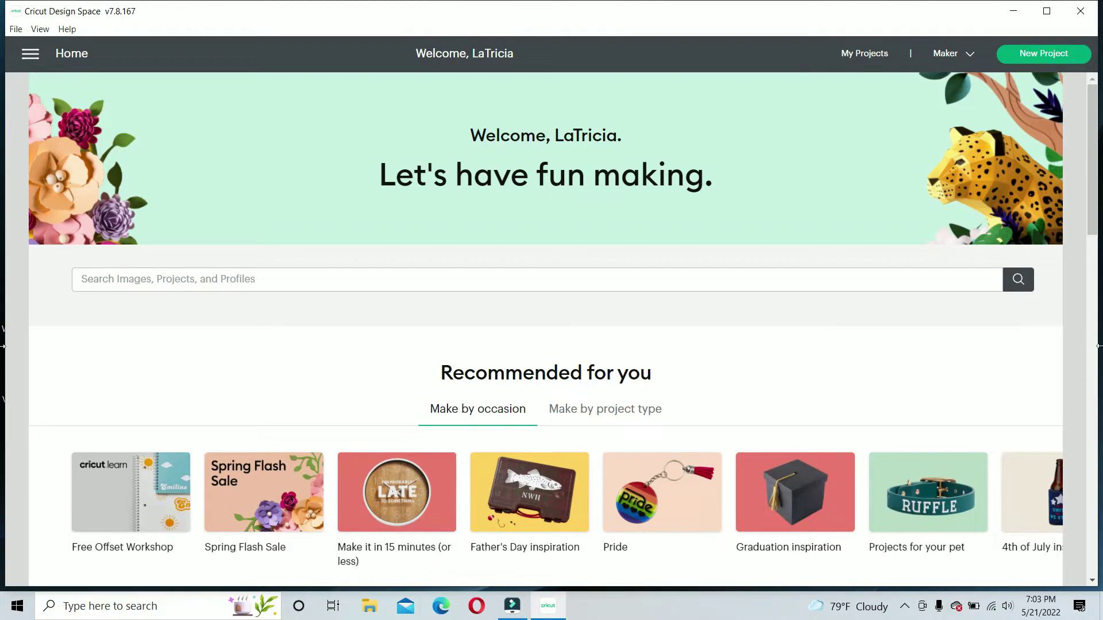
Start a new project and add a rectangle shape to the blank canvas.
{"action": "left_click", "coordinate": [1047, 55]}
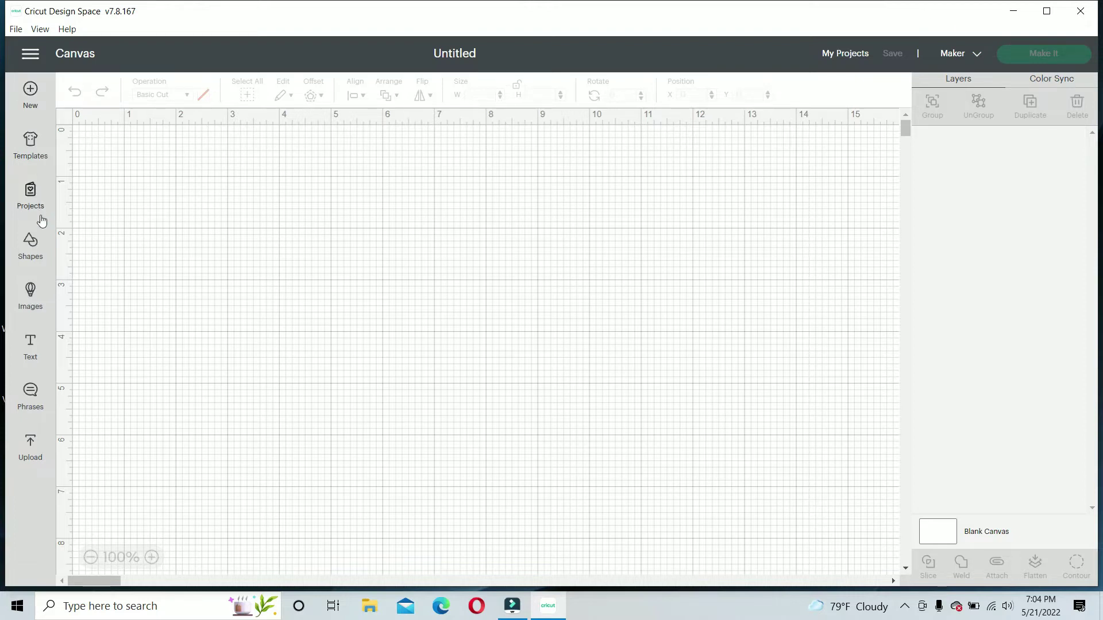
{"action": "left_click", "coordinate": [32, 248]}
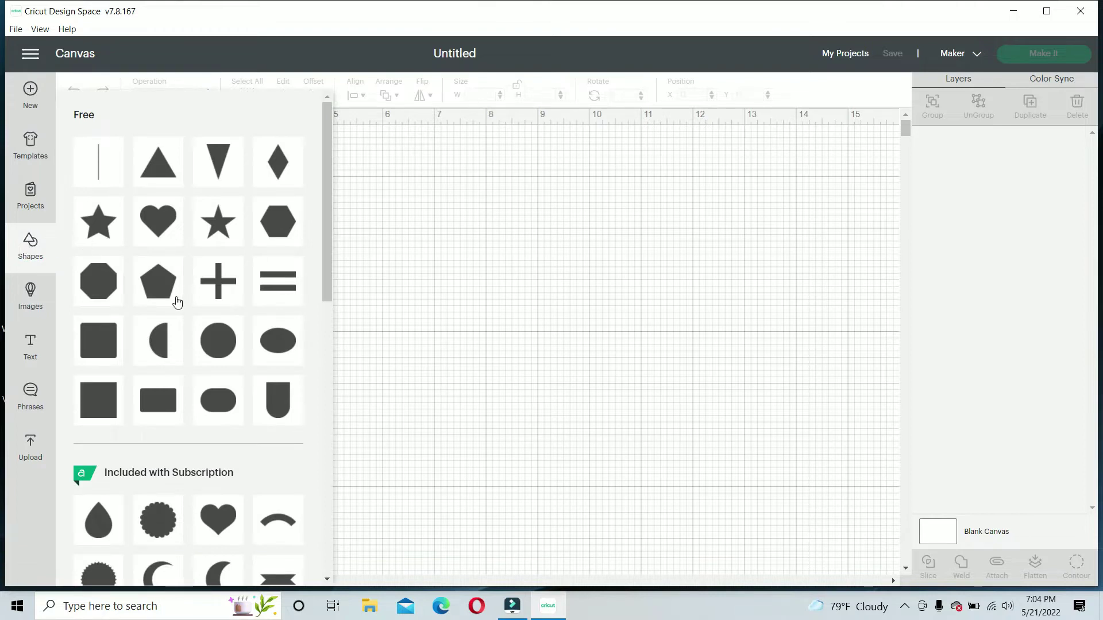
{"action": "left_click", "coordinate": [161, 407]}
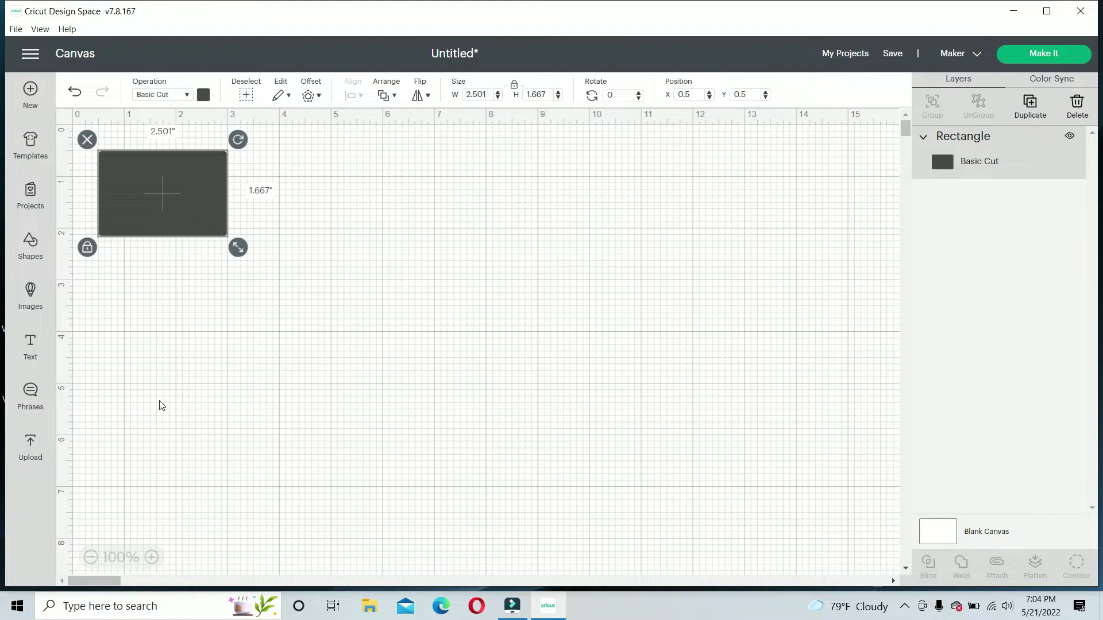
Unlock the rectangle's proportions and set its size to 2 in wide by 6 in high.
{"action": "left_click", "coordinate": [87, 248]}
{"action": "left_click", "coordinate": [486, 95]}
{"action": "type", "text": "2"}
{"action": "left_click", "coordinate": [540, 94]}
{"action": "type", "text": "6"}
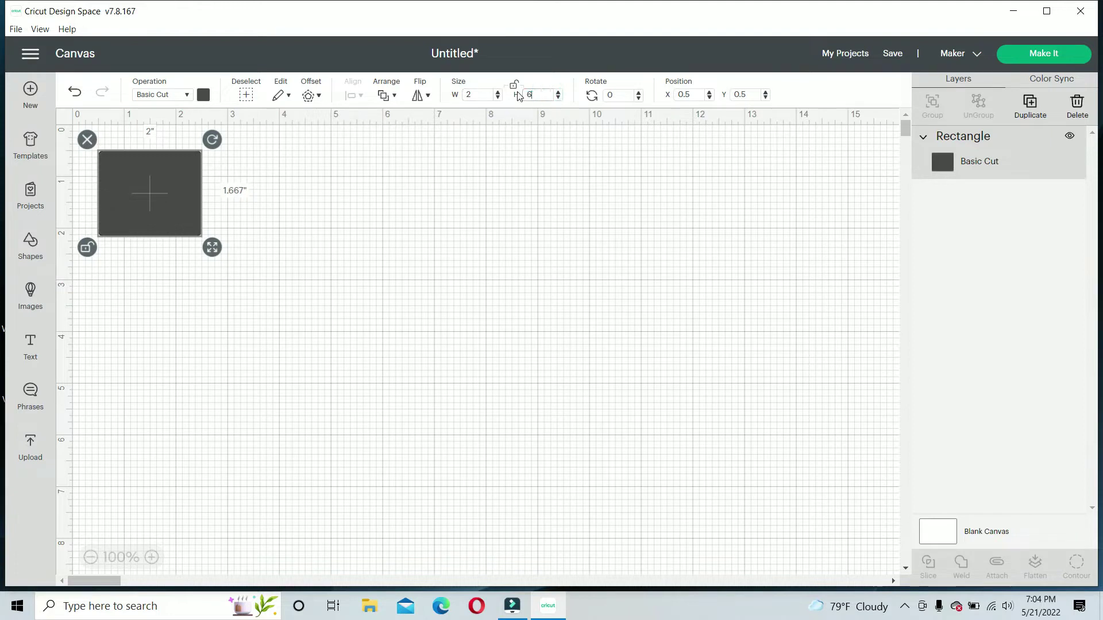
{"action": "key", "text": "Return"}
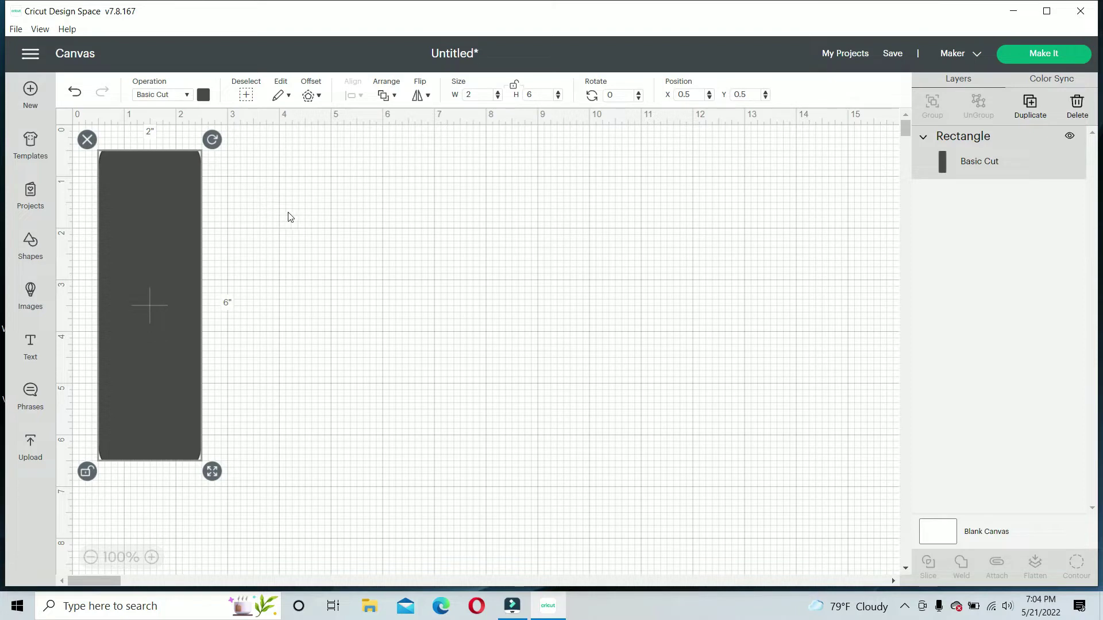
Duplicate the 2 × 6 in rectangle and place the copy beside it, at about X 4.5, Y 0.5 in.
{"action": "left_click", "coordinate": [1031, 105]}
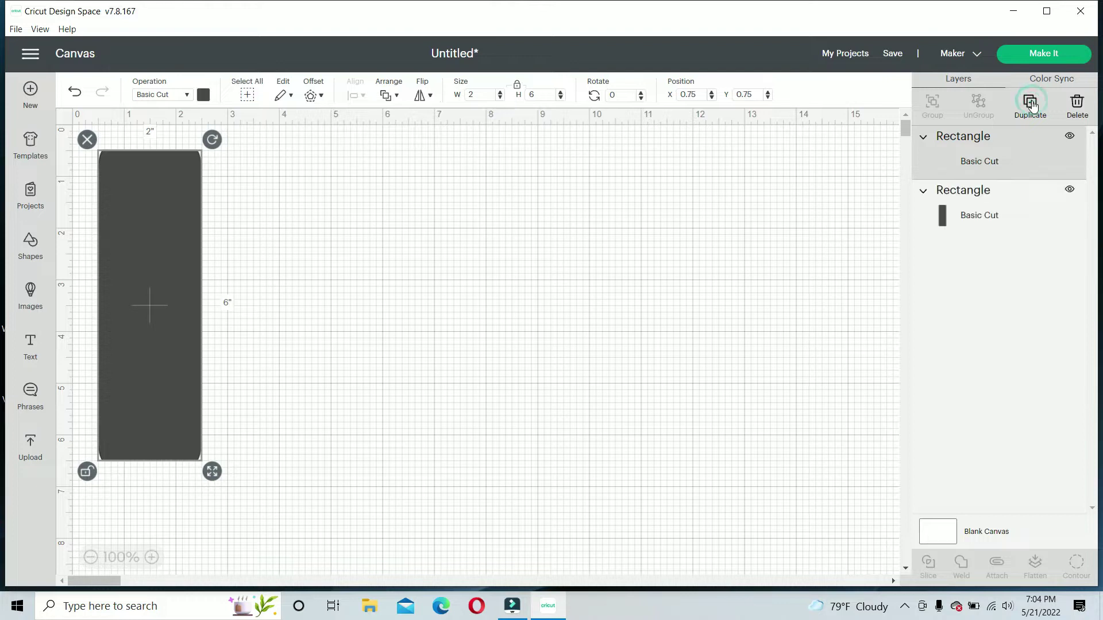
{"action": "left_click", "coordinate": [193, 226]}
{"action": "left_click_drag", "start_coordinate": [192, 221], "coordinate": [378, 209]}
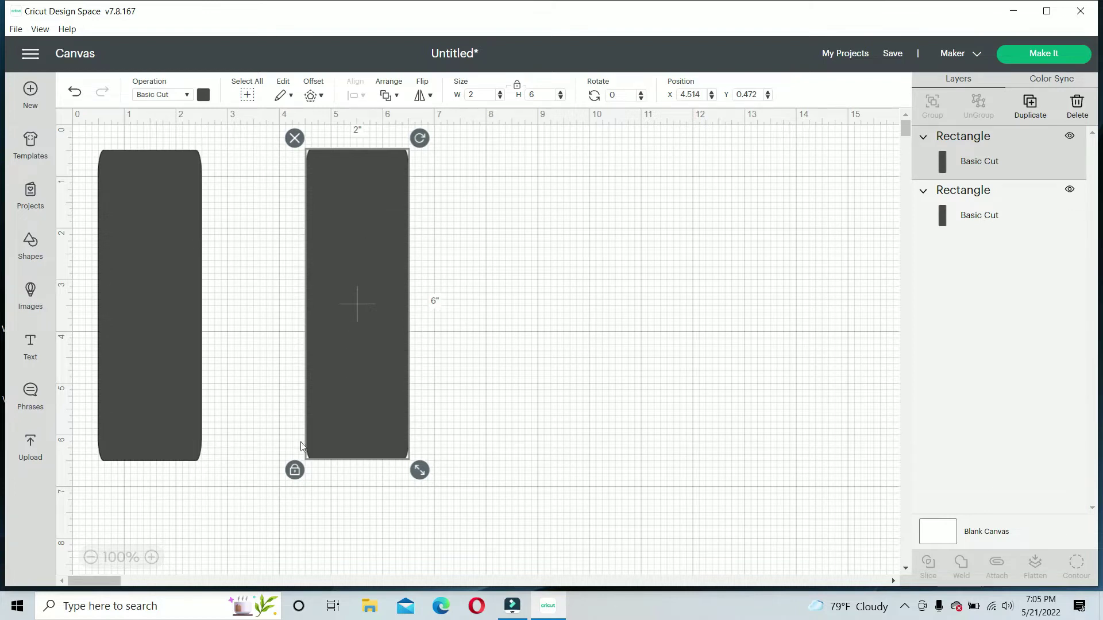
Unlock the copied rectangle's proportions and resize it to 1.75 in wide by 5.75 in high.
{"action": "left_click", "coordinate": [295, 470]}
{"action": "left_click", "coordinate": [476, 94]}
{"action": "type", "text": "1.75"}
{"action": "left_click", "coordinate": [538, 94]}
{"action": "type", "text": "5.75"}
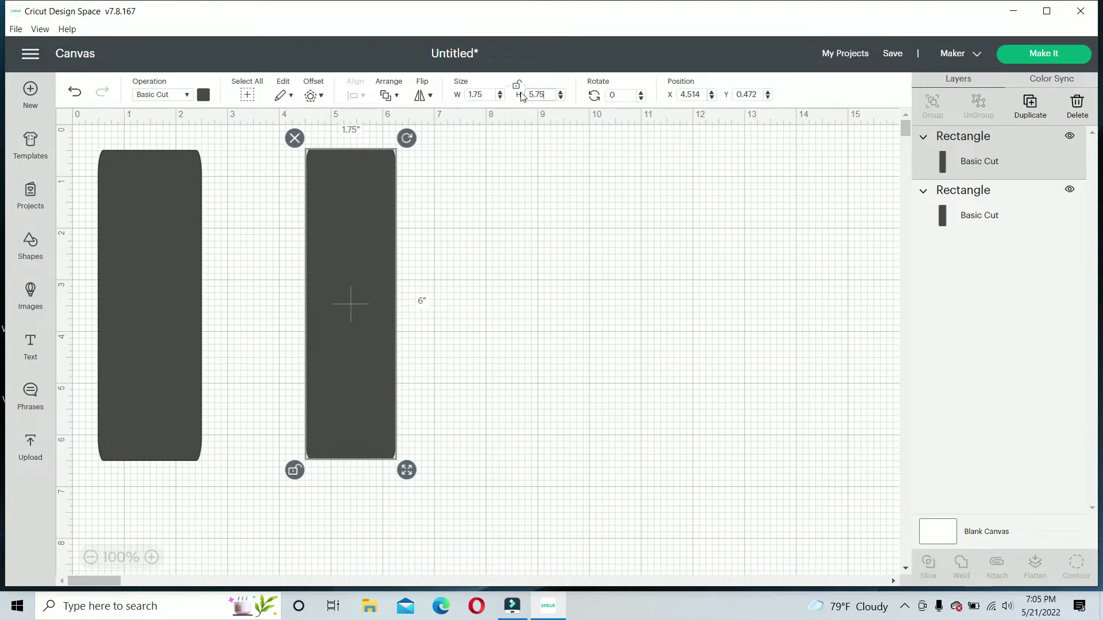
{"action": "key", "text": "Return"}
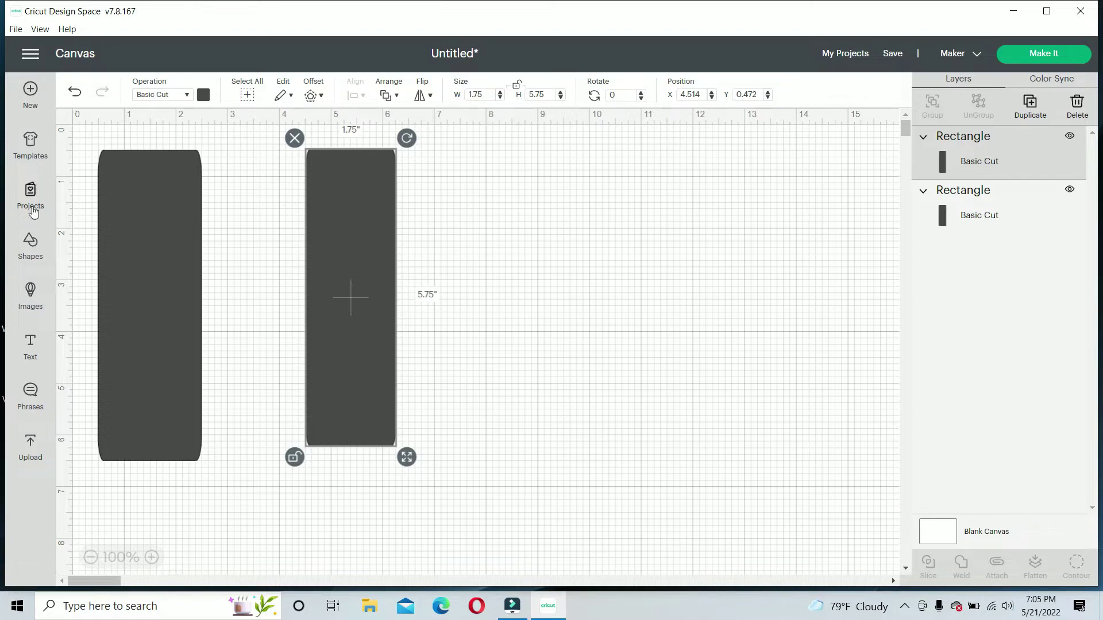
Search the image library for "flowers".
{"action": "left_click", "coordinate": [30, 291]}
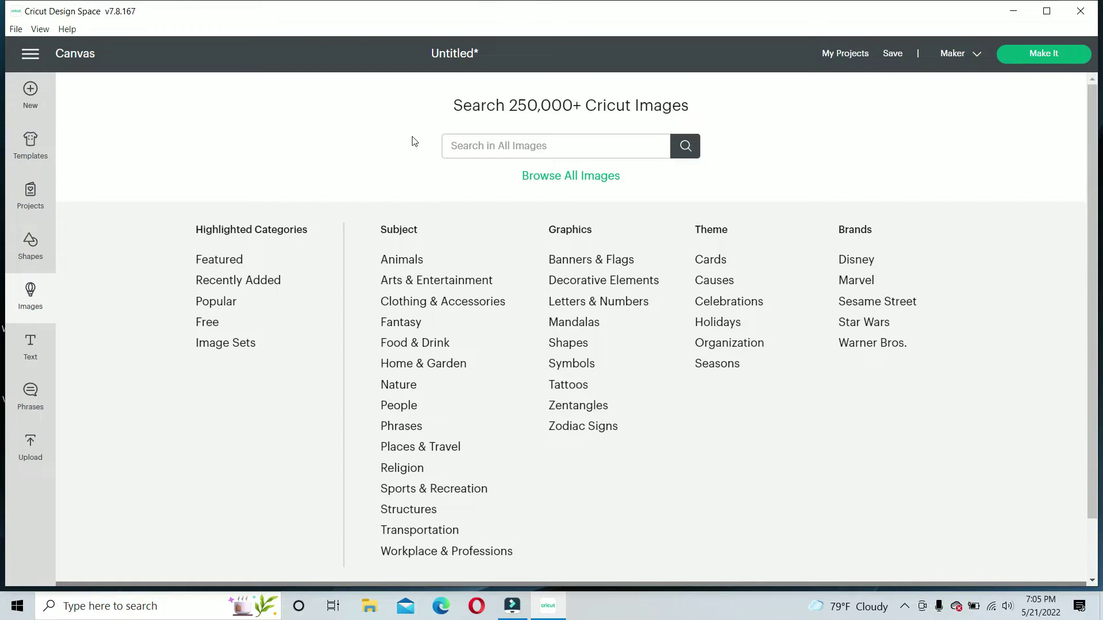
{"action": "left_click", "coordinate": [461, 147]}
{"action": "type", "text": "fl"}
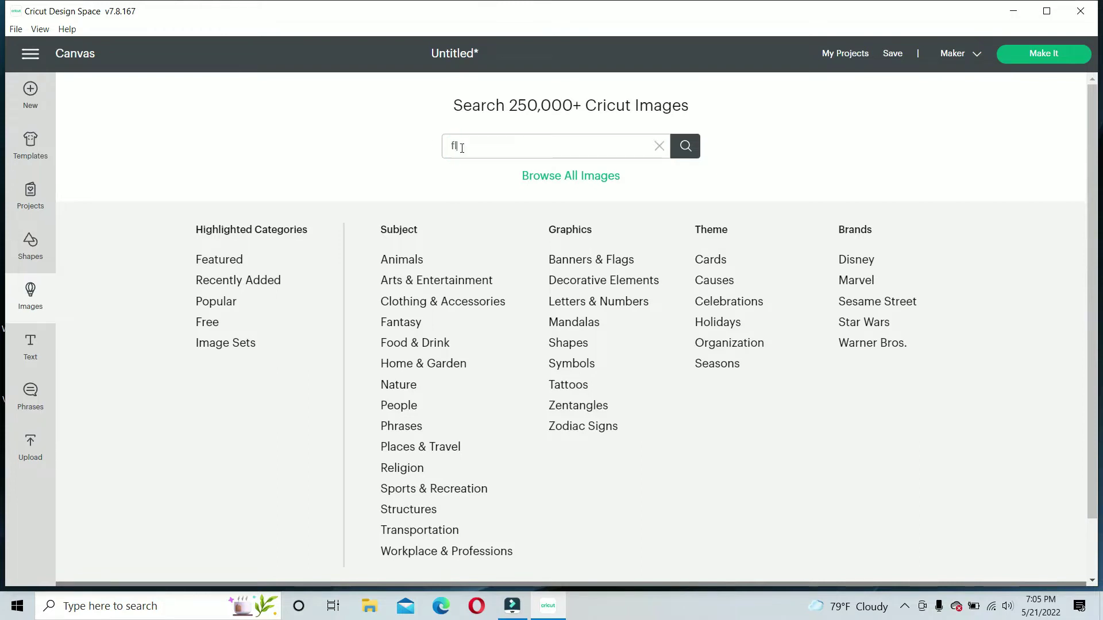
{"action": "type", "text": "owers"}
{"action": "key", "text": "Return"}
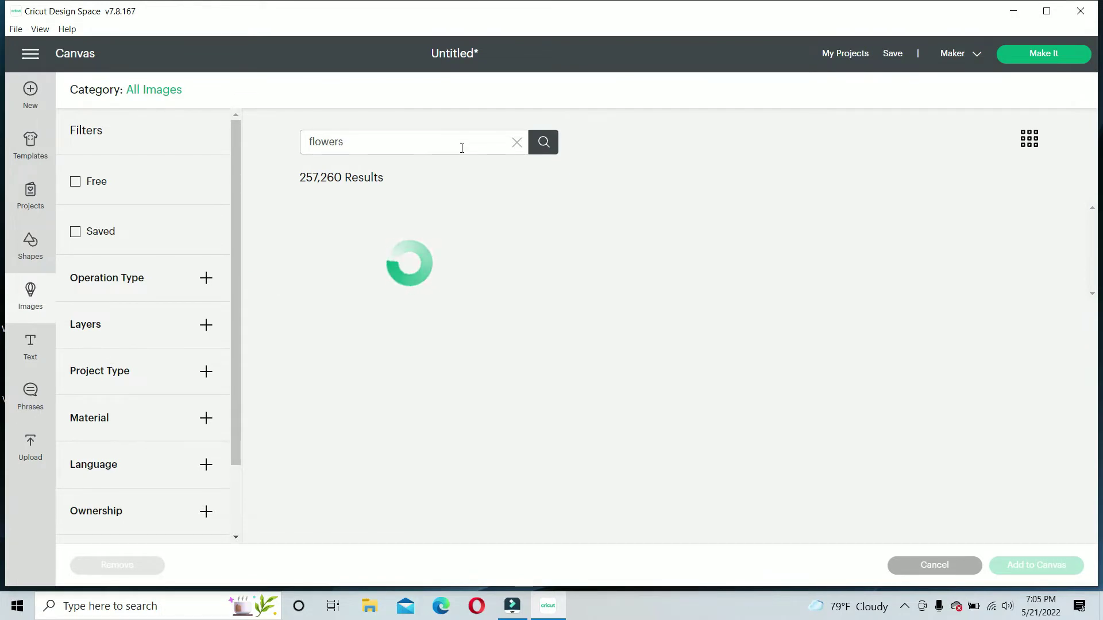
Find the solid green five-petal flower with two leaves and add it to the canvas.
{"action": "left_click_drag", "start_coordinate": [1093, 241], "coordinate": [1096, 514]}
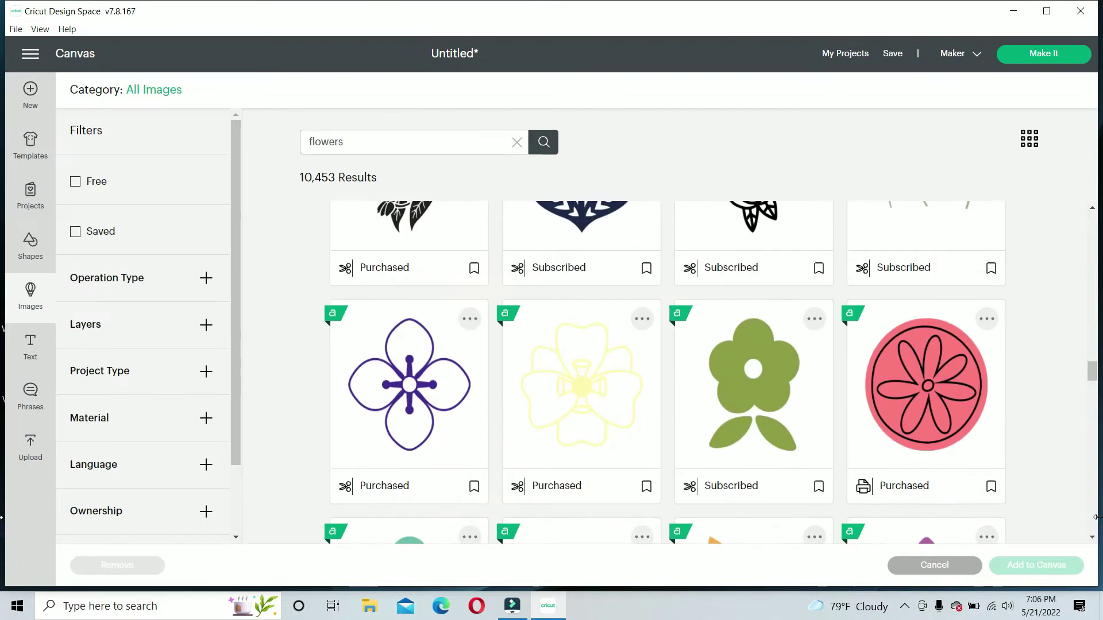
{"action": "left_click", "coordinate": [747, 370]}
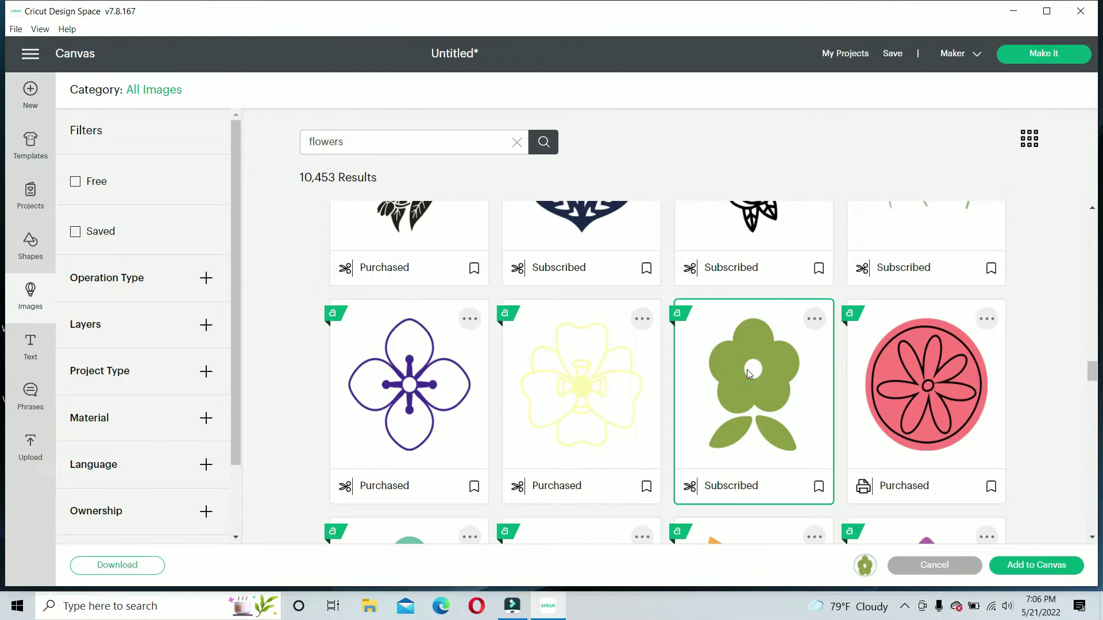
{"action": "left_click", "coordinate": [1040, 567]}
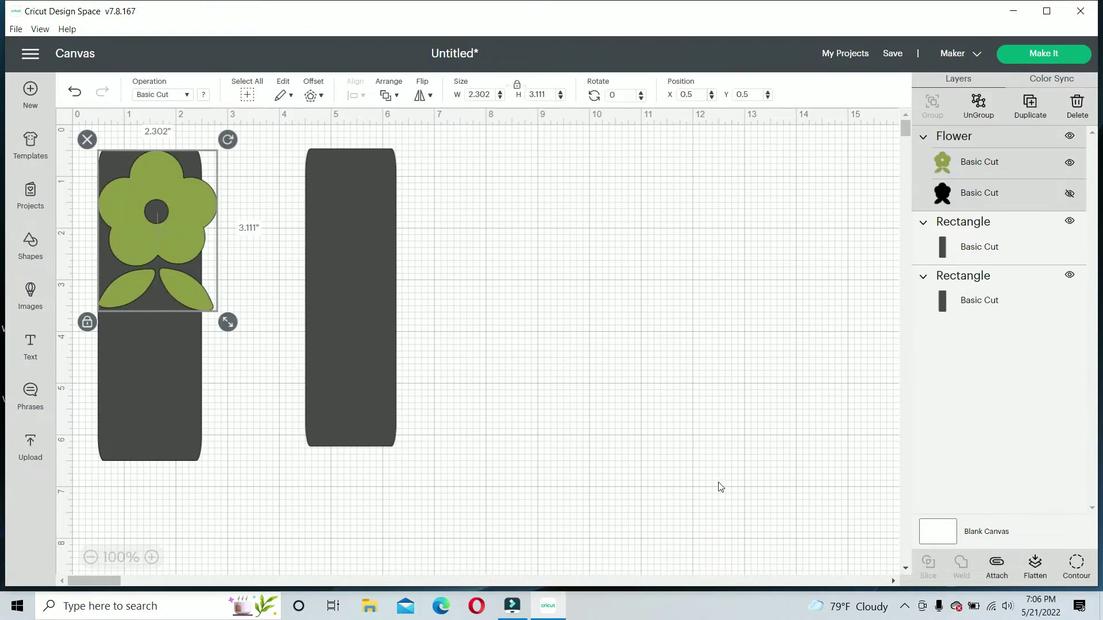
Shrink the flower to about 1.07 × 1.45 in and place it near the lower end of the smaller rectangle.
{"action": "left_click_drag", "start_coordinate": [167, 225], "coordinate": [368, 375]}
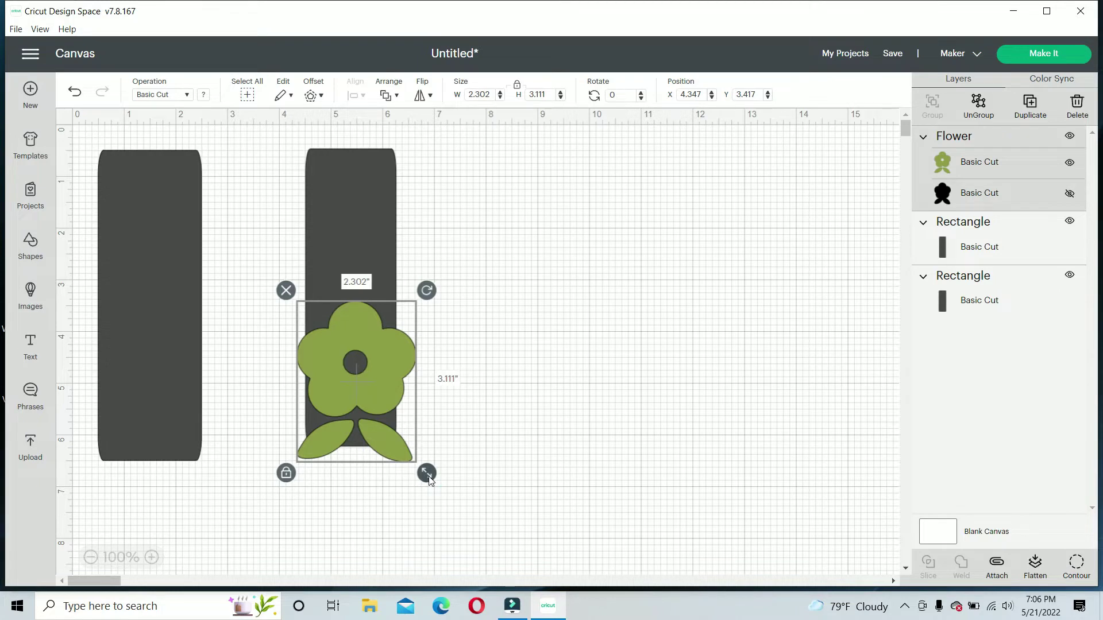
{"action": "left_click_drag", "start_coordinate": [429, 475], "coordinate": [338, 391]}
{"action": "left_click_drag", "start_coordinate": [323, 322], "coordinate": [349, 374]}
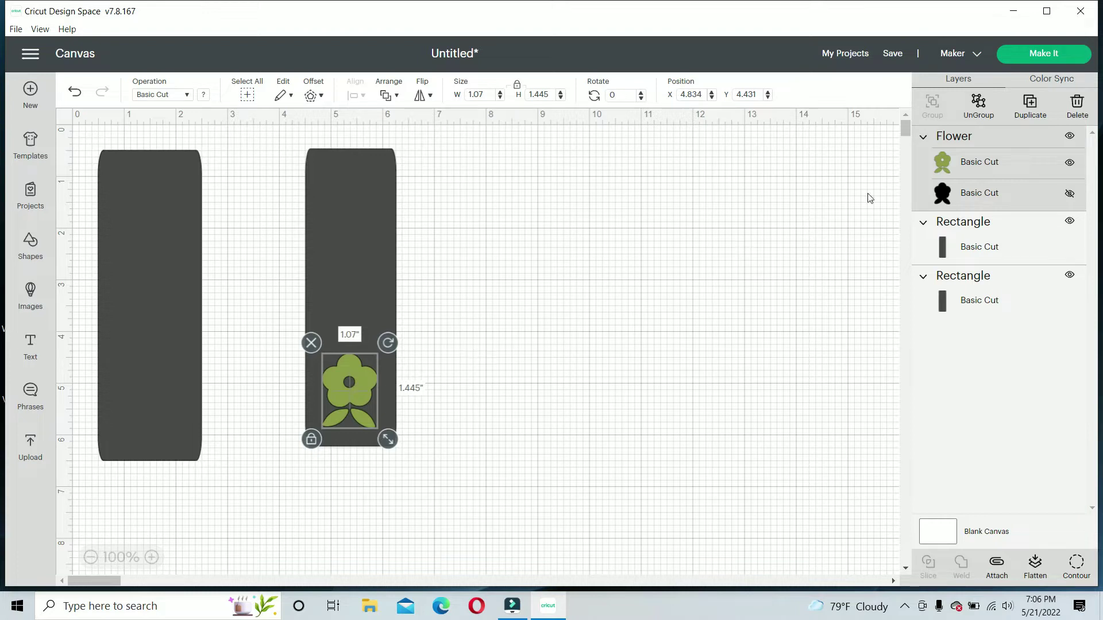
Duplicate the flower twice and stack the copies above it to form a column of three on the smaller rectangle.
{"action": "left_click", "coordinate": [1030, 103]}
{"action": "left_click", "coordinate": [1030, 104]}
{"action": "left_click_drag", "start_coordinate": [356, 382], "coordinate": [345, 287]}
{"action": "left_click", "coordinate": [450, 367]}
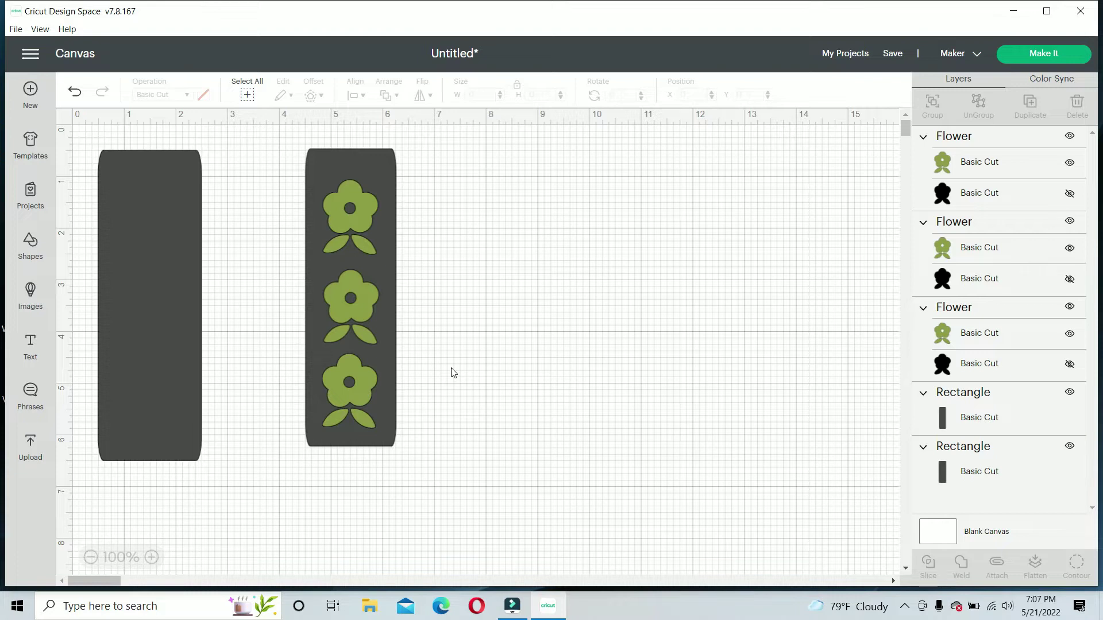
Select all three flowers, center them horizontally and distribute them vertically.
{"action": "left_click", "coordinate": [365, 396]}
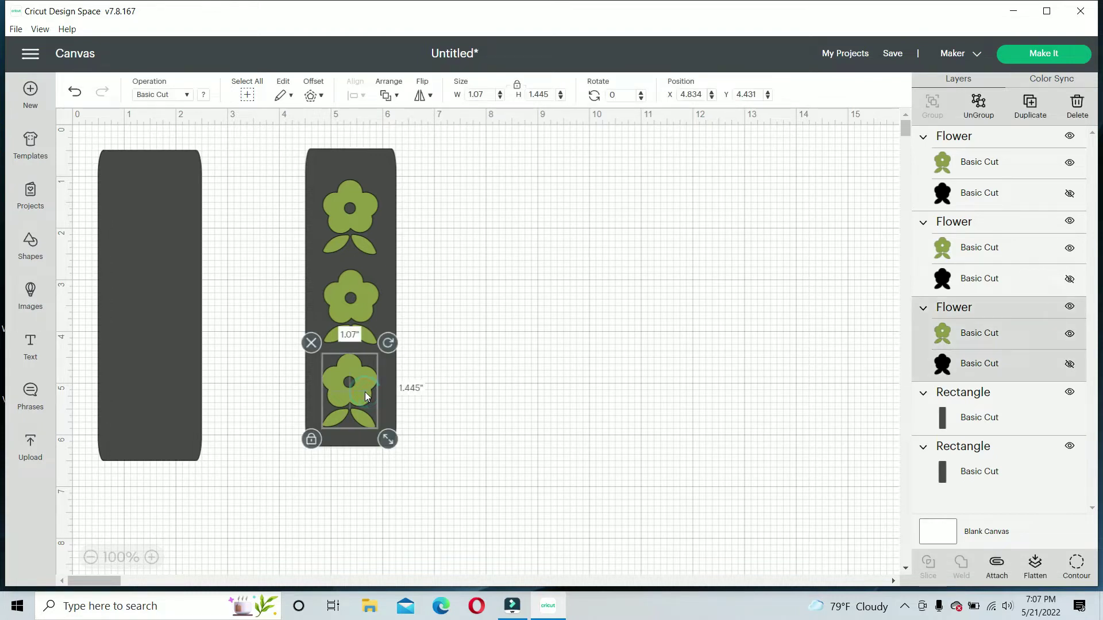
{"action": "left_click", "coordinate": [354, 295], "text": "shift"}
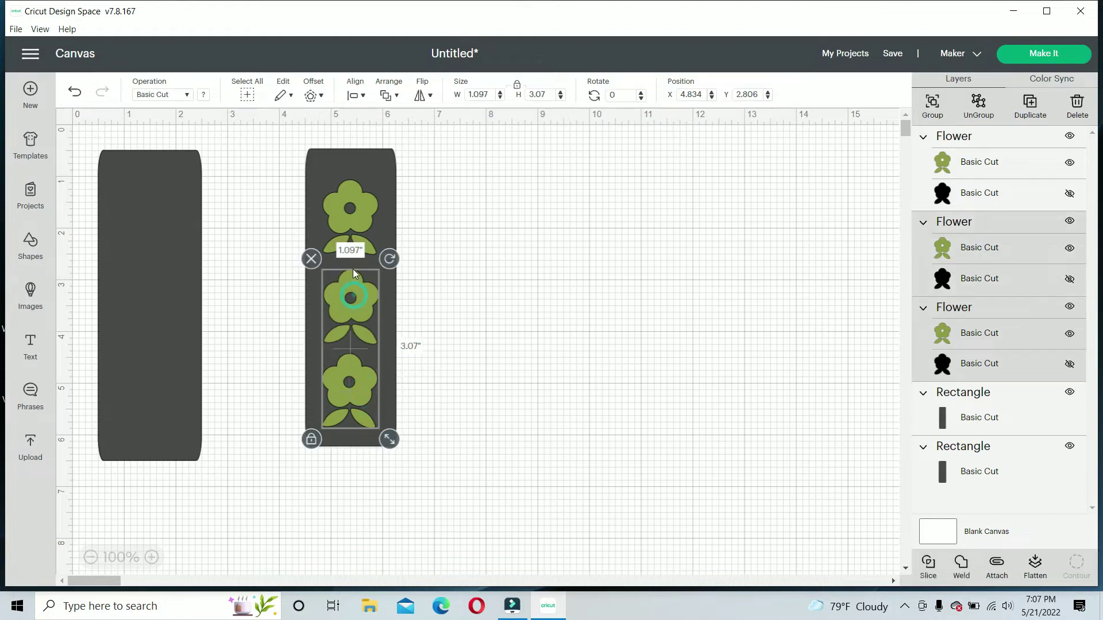
{"action": "left_click", "coordinate": [348, 221], "text": "shift"}
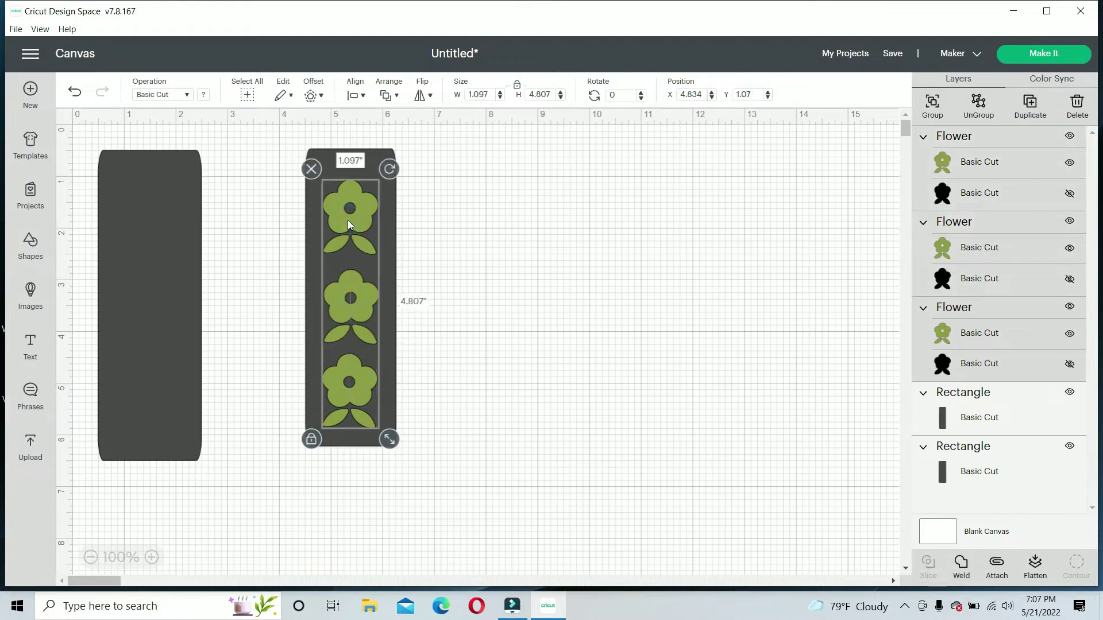
{"action": "left_click", "coordinate": [363, 98]}
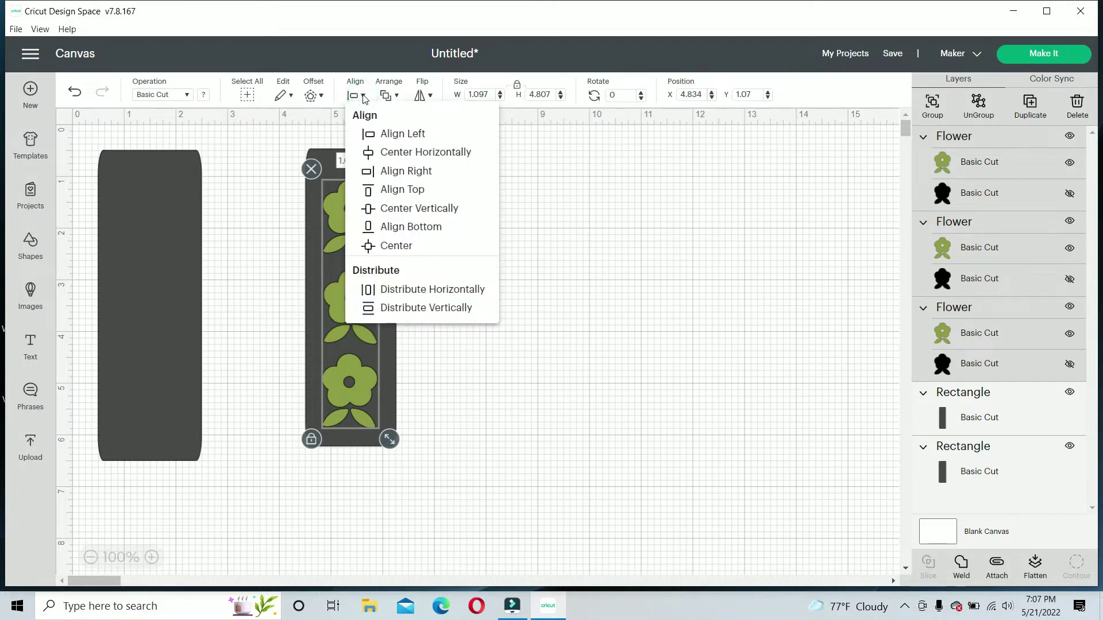
{"action": "left_click", "coordinate": [397, 154]}
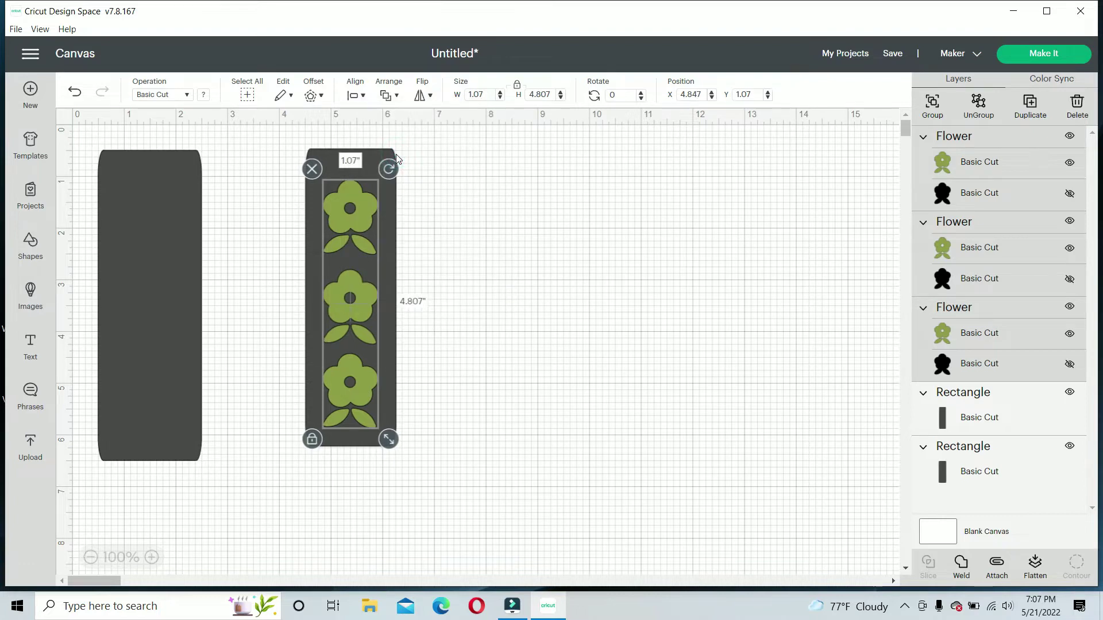
{"action": "left_click", "coordinate": [364, 96]}
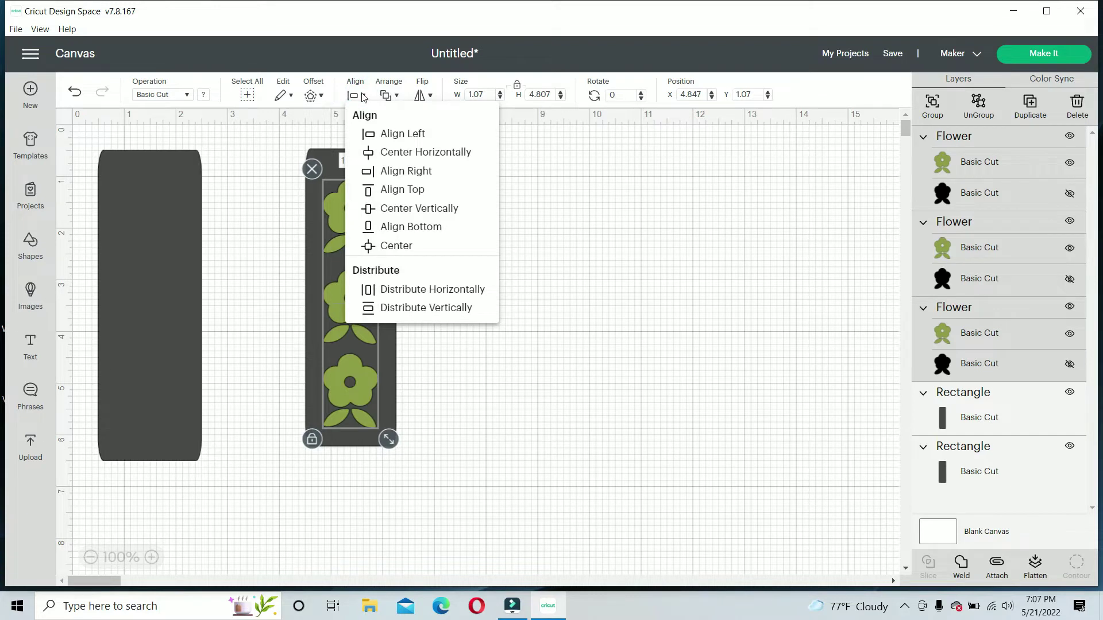
{"action": "left_click", "coordinate": [406, 310]}
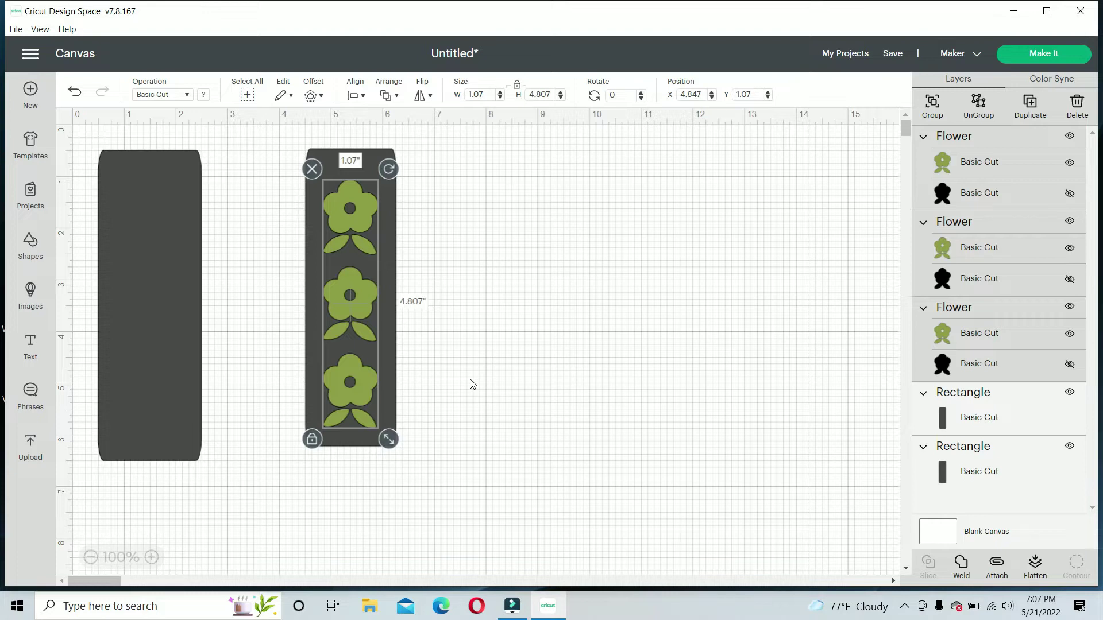
Weld the three flowers together and slice the welded shape out of the smaller rectangle.
{"action": "left_click", "coordinate": [962, 569]}
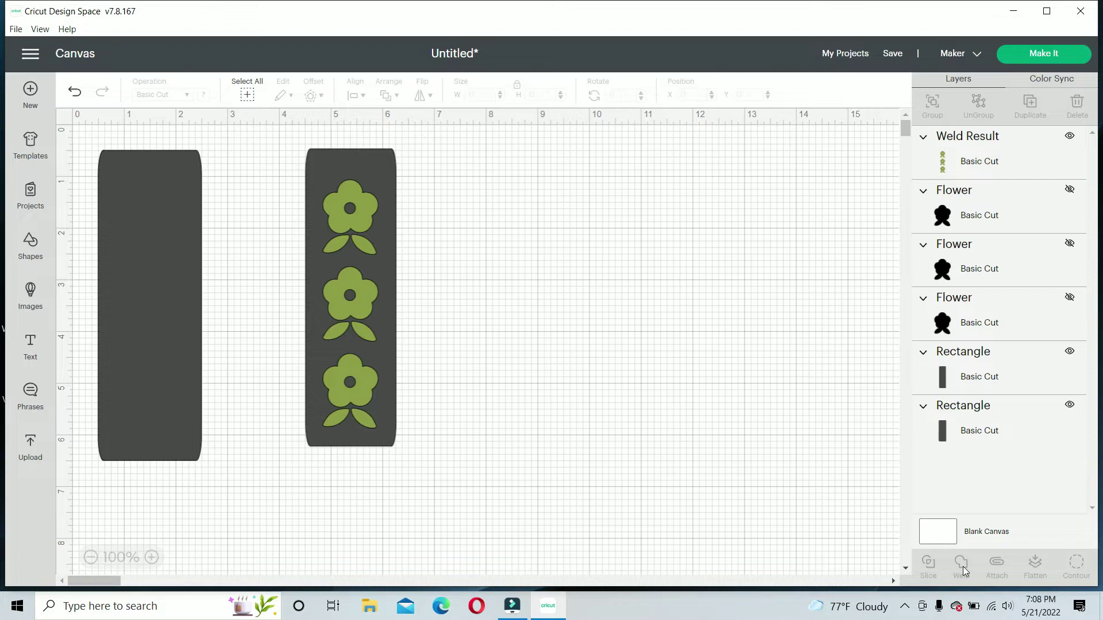
{"action": "left_click", "coordinate": [353, 320]}
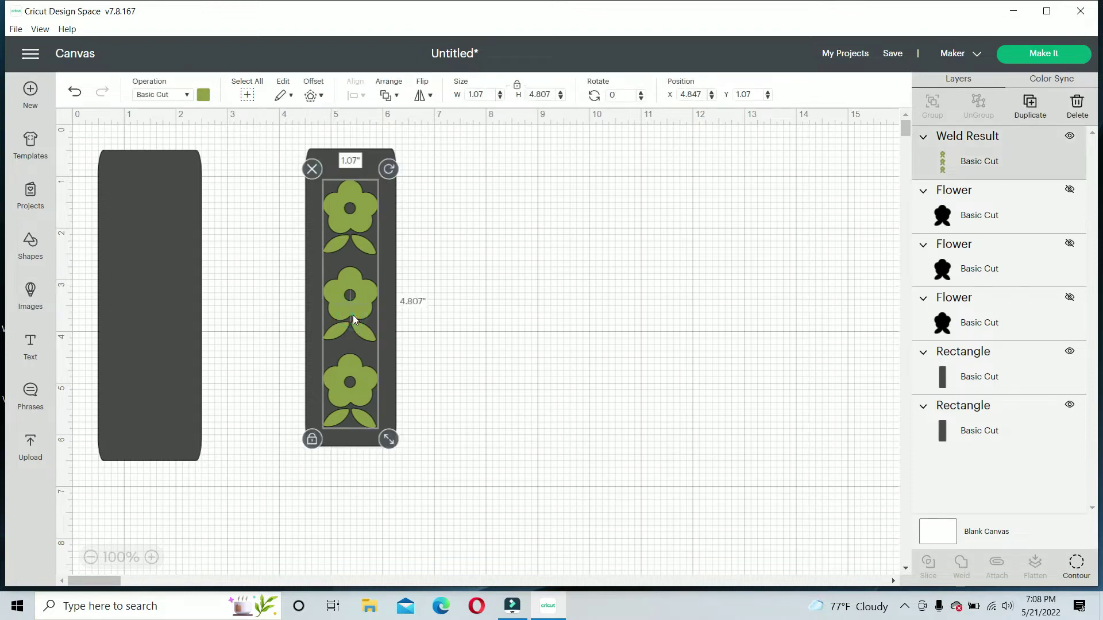
{"action": "left_click", "coordinate": [392, 308]}
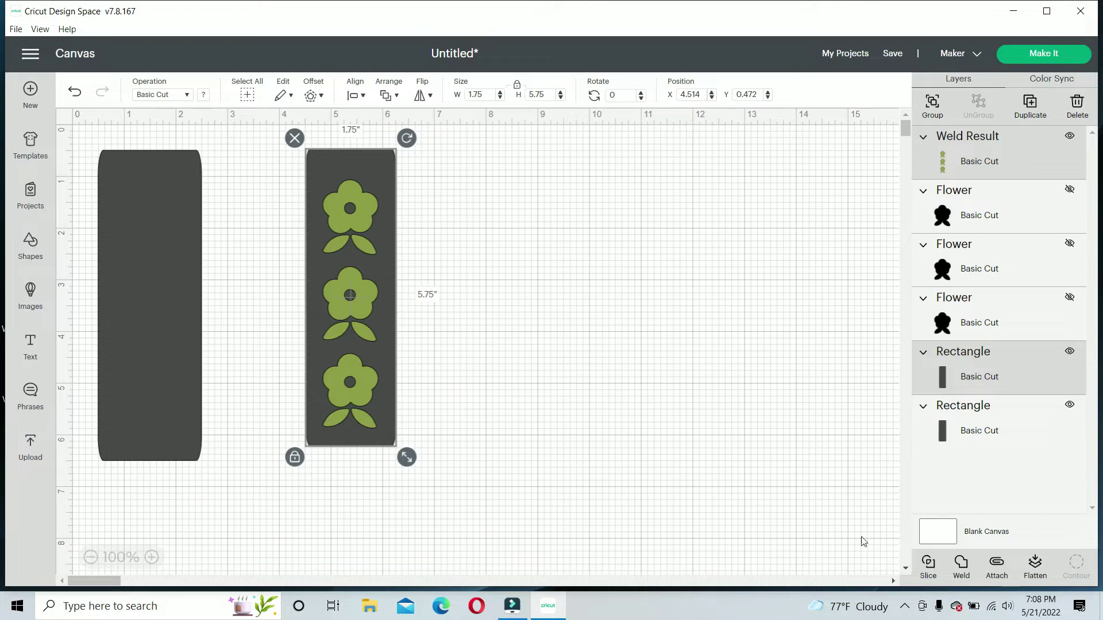
{"action": "left_click", "coordinate": [932, 575]}
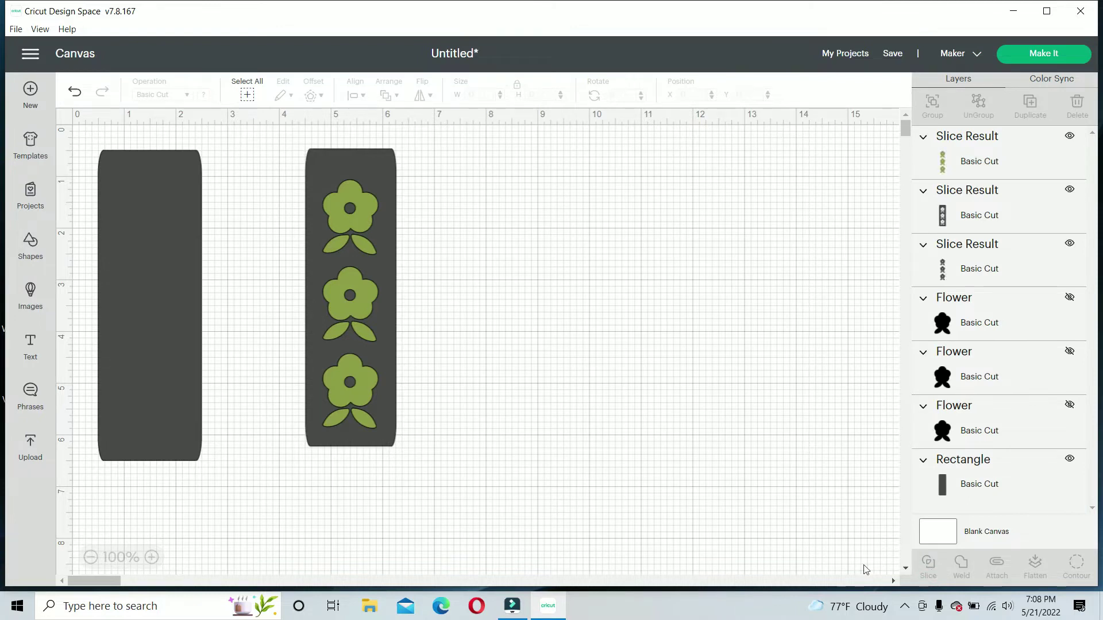
Move the sliced rectangle aside to about X 8.5, Y 0.3 in and delete the leftover flower pieces.
{"action": "left_click_drag", "start_coordinate": [384, 378], "coordinate": [588, 373]}
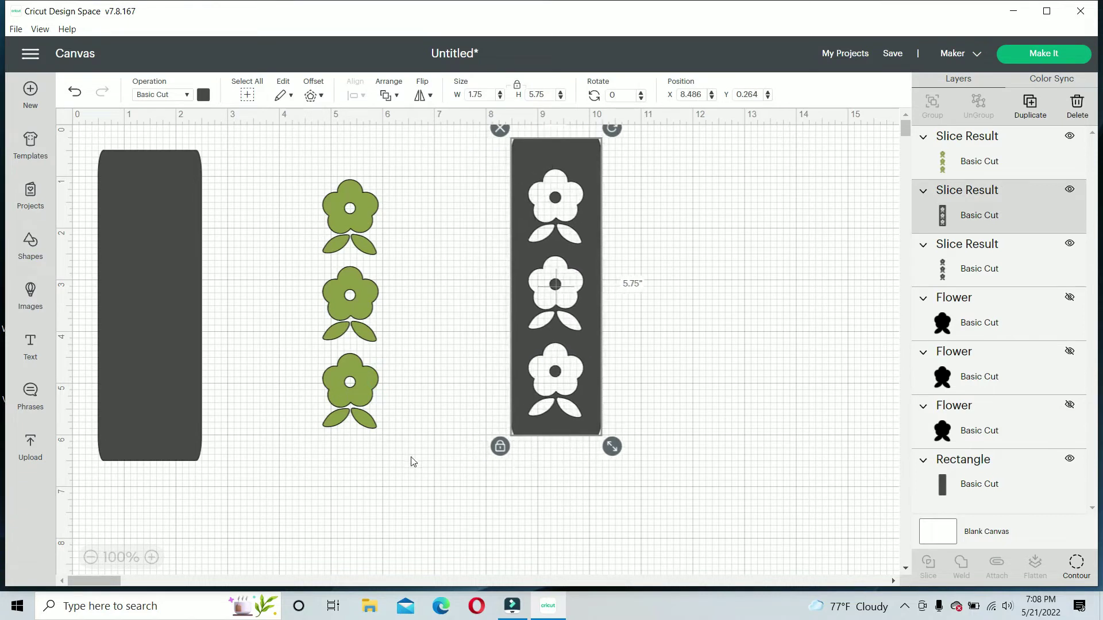
{"action": "left_click_drag", "start_coordinate": [431, 453], "coordinate": [280, 148]}
{"action": "key", "text": "Delete"}
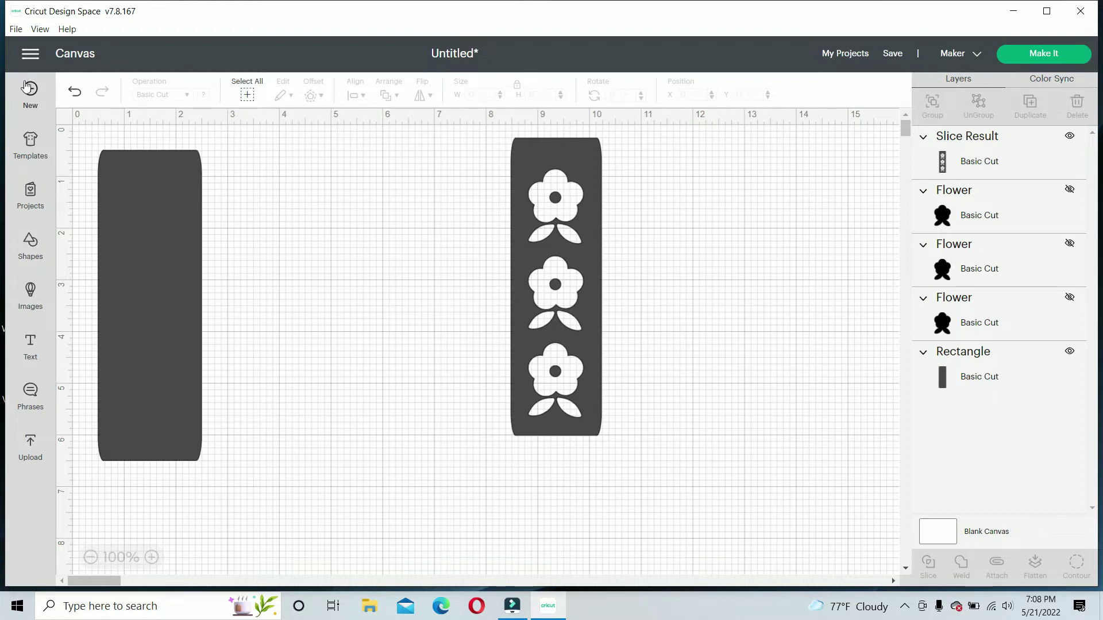
Add a circle shape and set its size to 0.125 in with its proportions locked.
{"action": "left_click", "coordinate": [29, 244]}
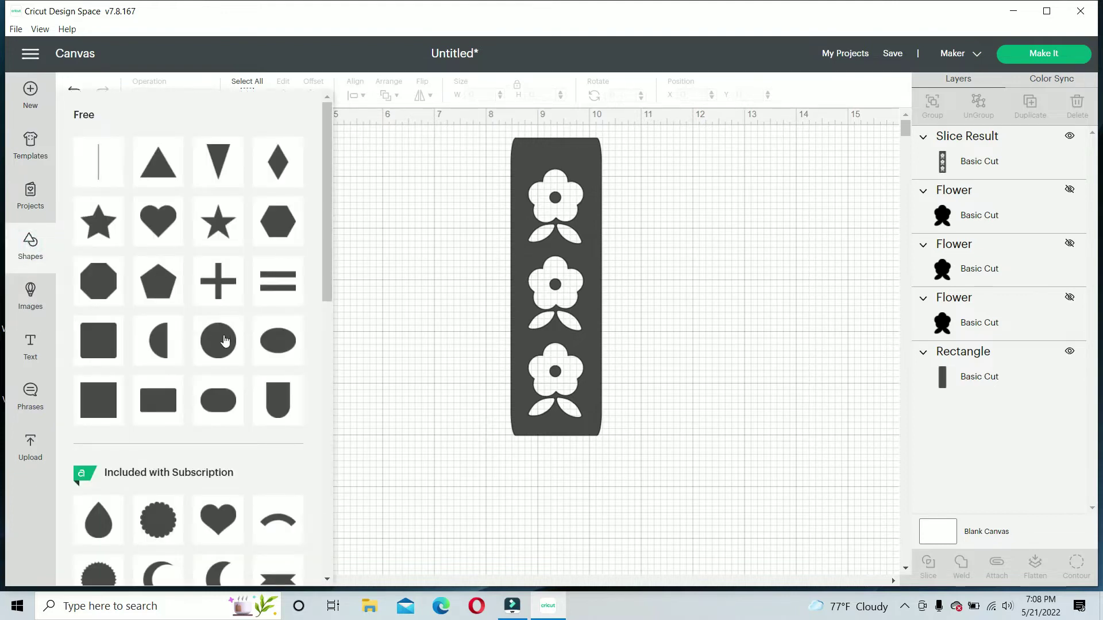
{"action": "left_click", "coordinate": [224, 341]}
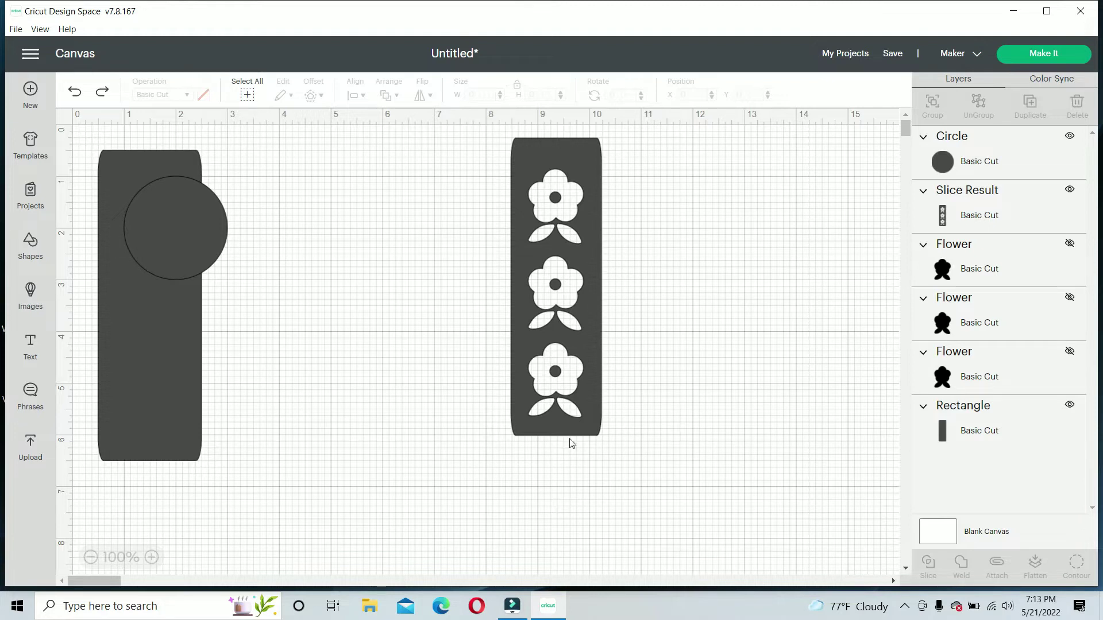
{"action": "left_click", "coordinate": [190, 232]}
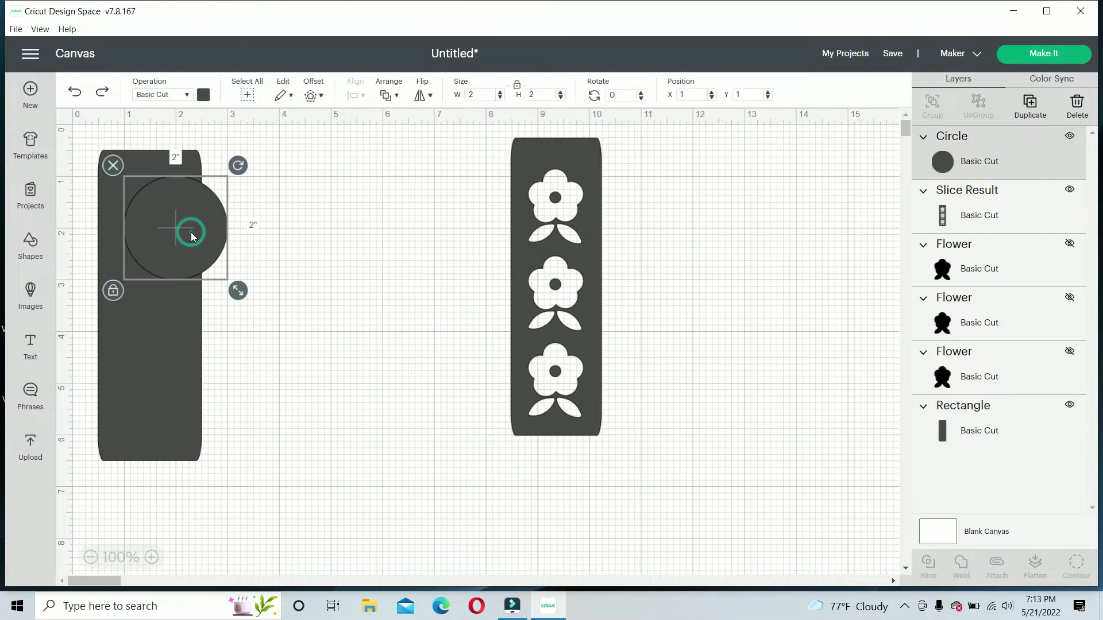
{"action": "left_click", "coordinate": [479, 94]}
{"action": "type", "text": ".125"}
{"action": "key", "text": "Return"}
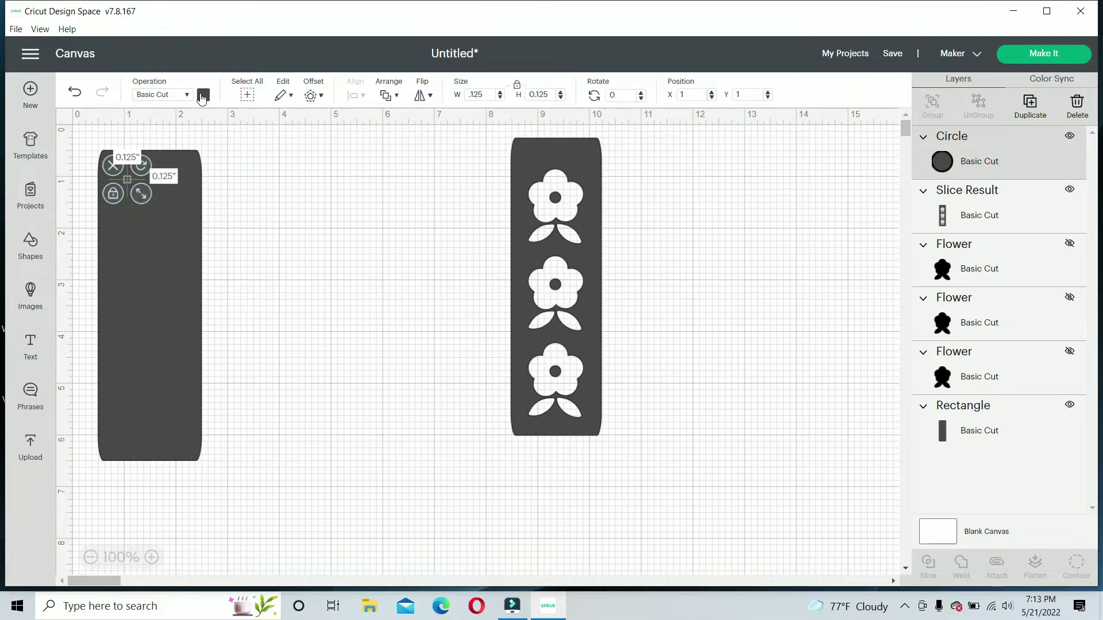
Change the small circle's material color to light green.
{"action": "left_click", "coordinate": [201, 94]}
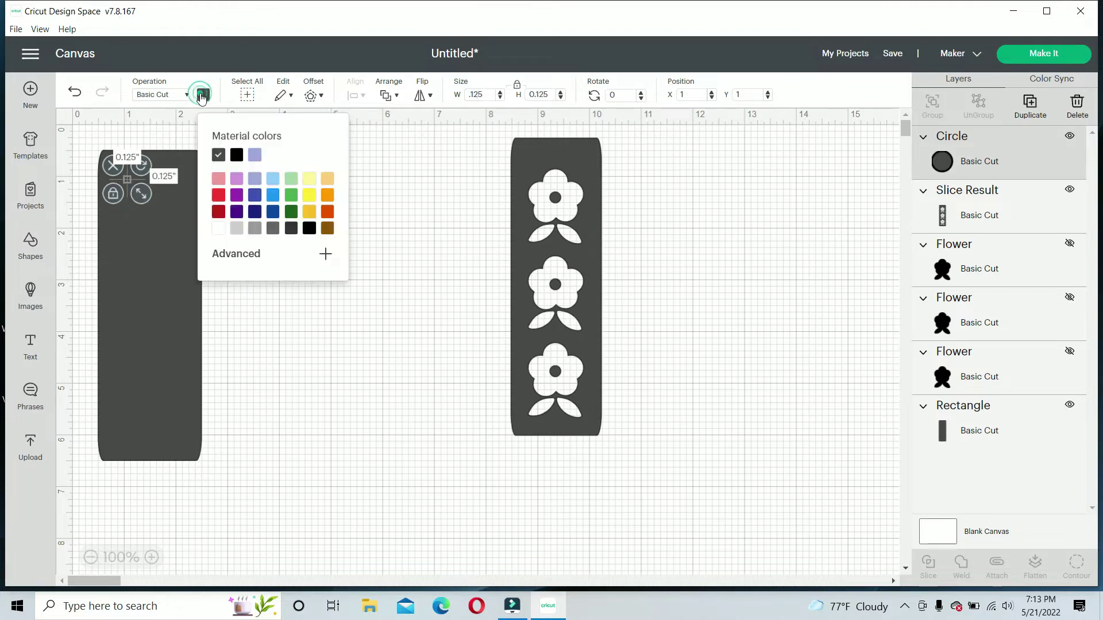
{"action": "left_click", "coordinate": [294, 183]}
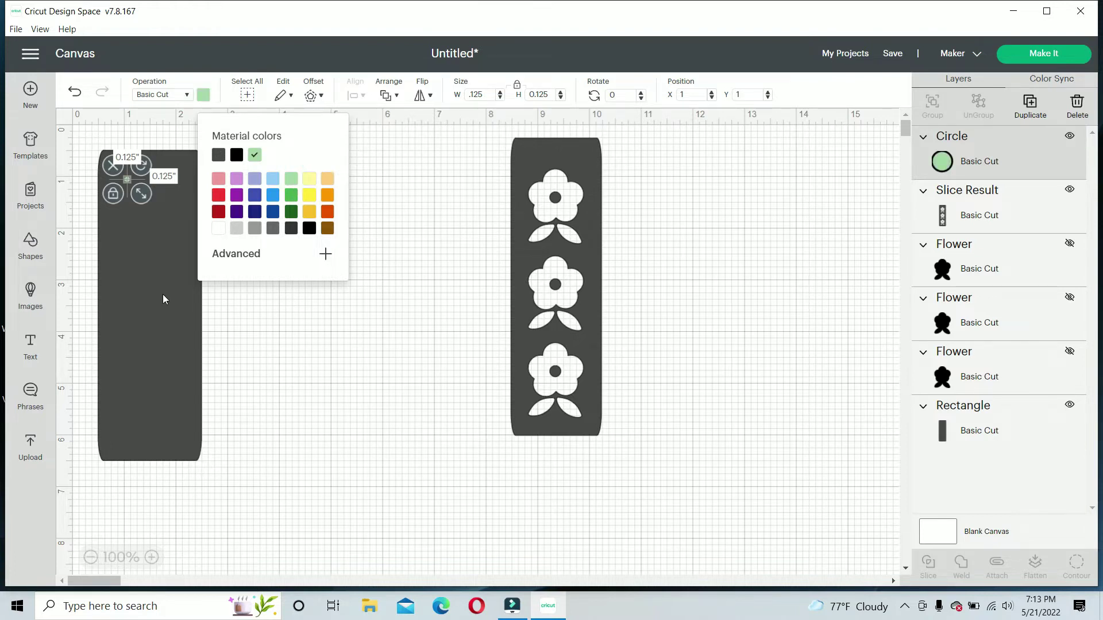
Stack the flower-cutout layer on the 2 × 6 in backing at about X 6.7, Y 0.7 in and center both on each other.
{"action": "left_click_drag", "start_coordinate": [165, 296], "coordinate": [437, 316]}
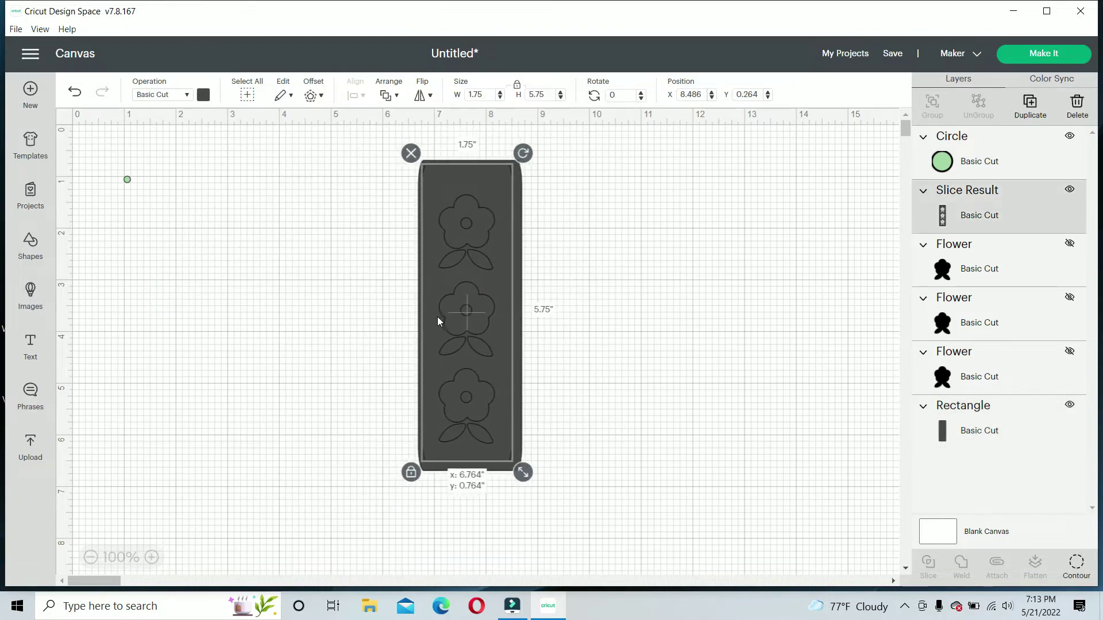
{"action": "left_click", "coordinate": [579, 518]}
{"action": "left_click_drag", "start_coordinate": [476, 508], "coordinate": [363, 132]}
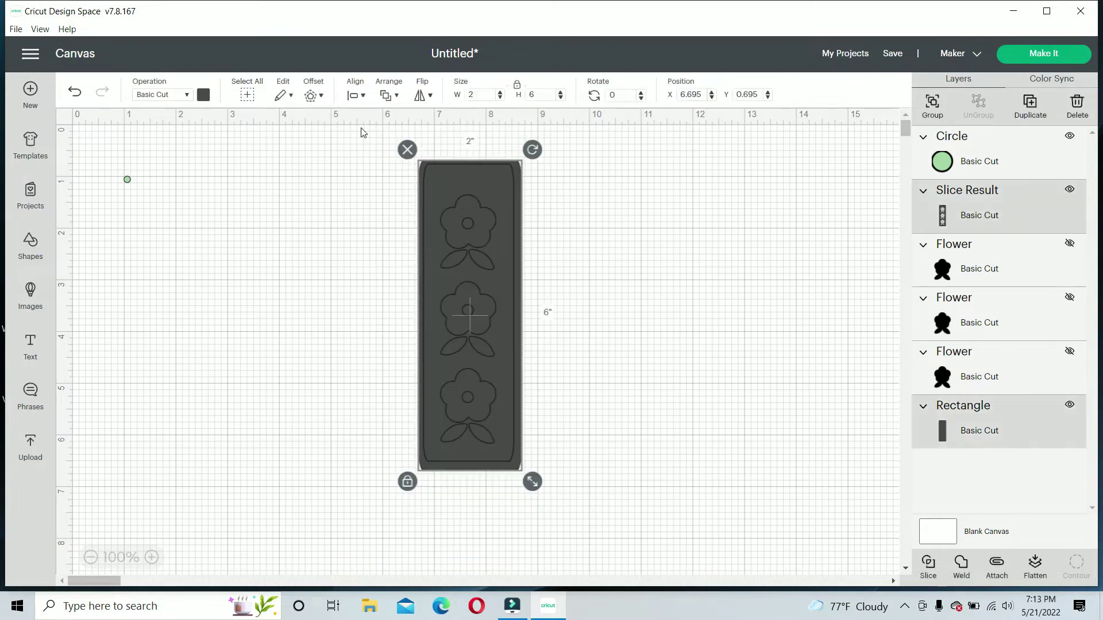
{"action": "left_click", "coordinate": [363, 96]}
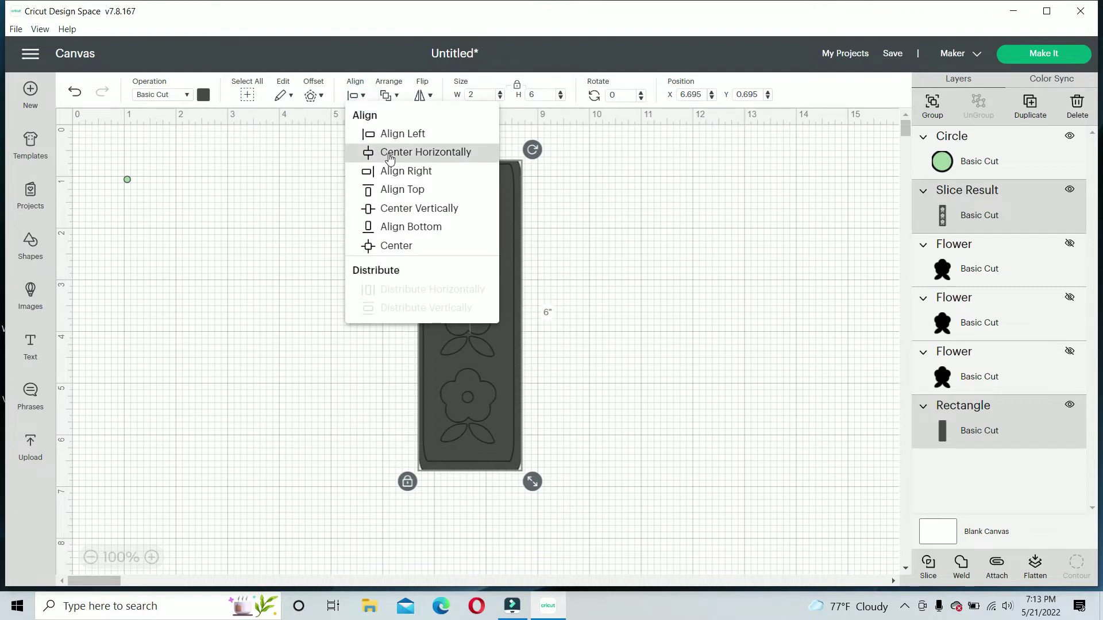
{"action": "left_click", "coordinate": [401, 247]}
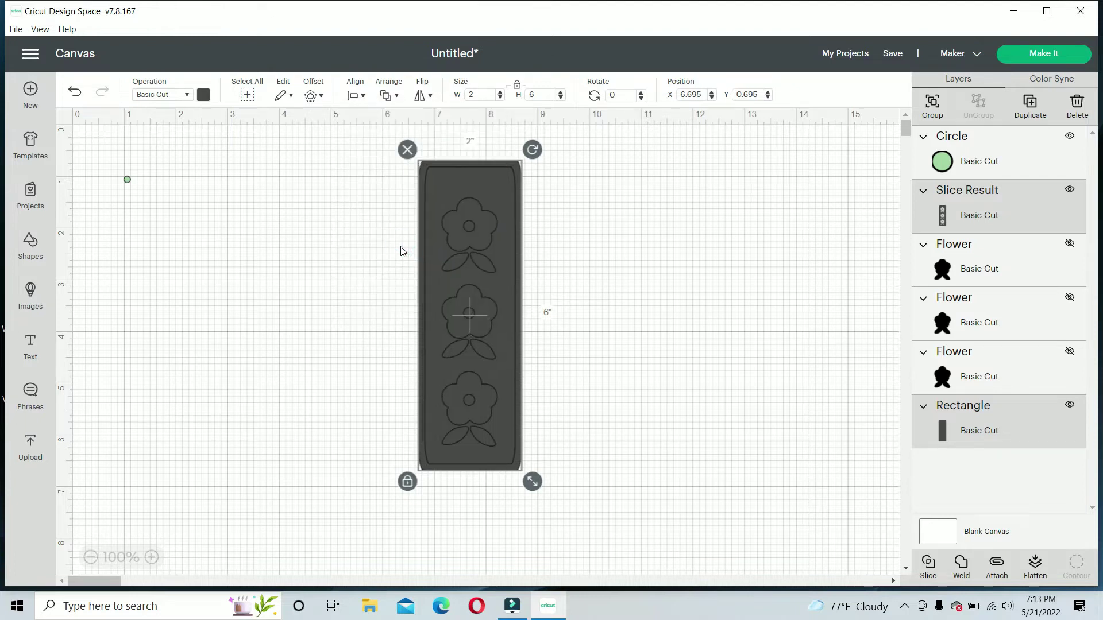
Place the green circle above the upper flower at about X 7.65, Y 1 in and slice it out of the flower-cutout layer.
{"action": "left_click", "coordinate": [593, 211]}
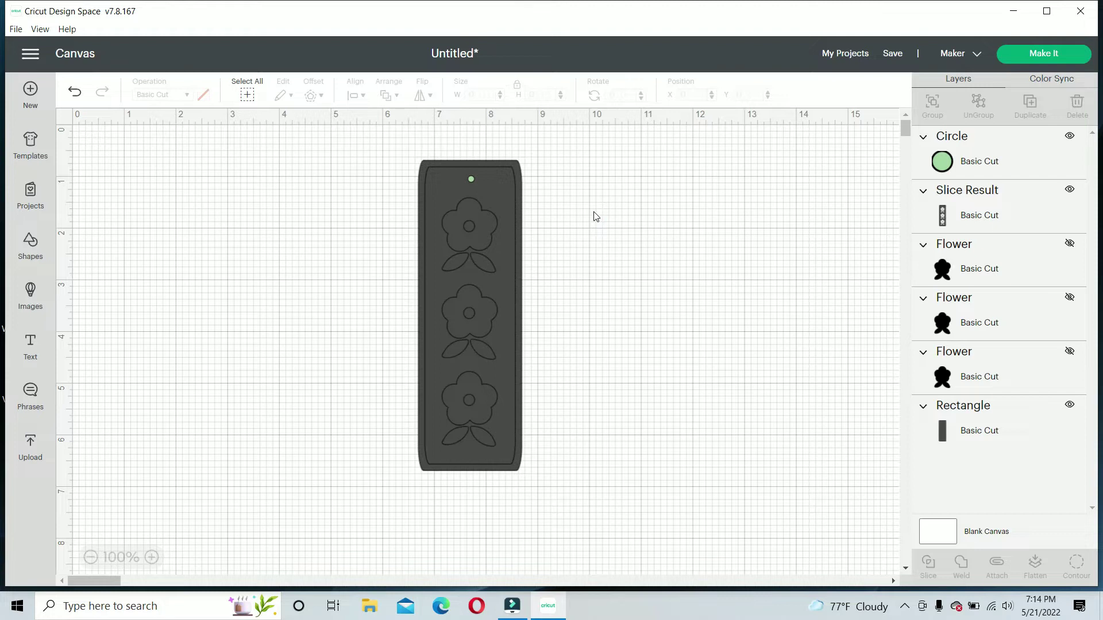
{"action": "left_click", "coordinate": [471, 180]}
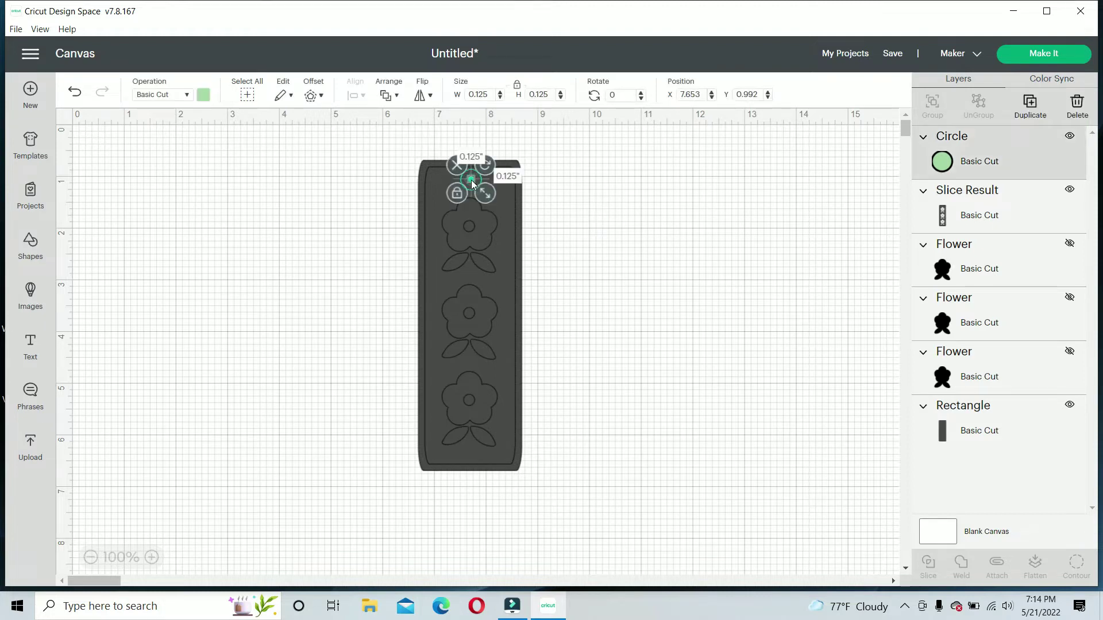
{"action": "left_click", "coordinate": [513, 228]}
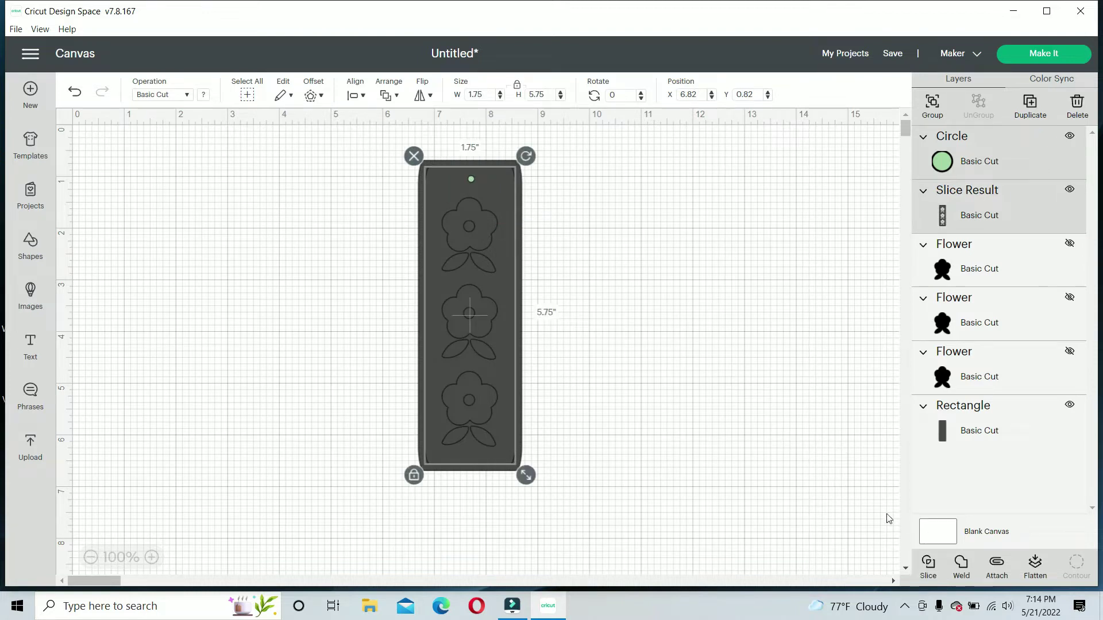
{"action": "left_click", "coordinate": [928, 563]}
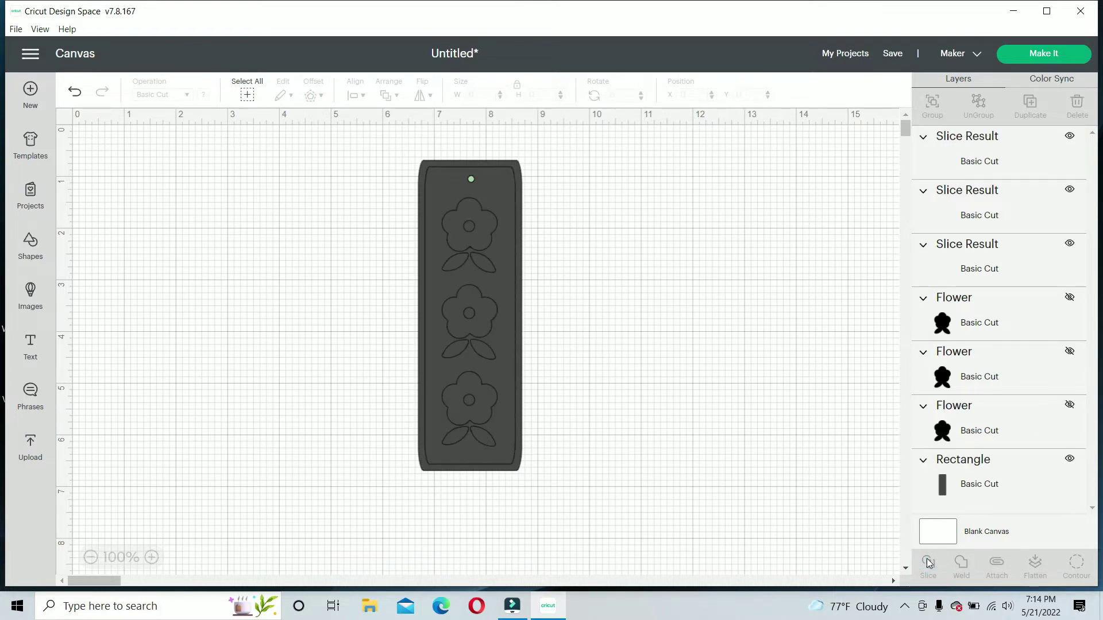
Move the punched flower-cutout layer off the backing to about X 11.2, Y 1.1 in.
{"action": "left_click", "coordinate": [490, 199]}
{"action": "key", "text": "Right"}
{"action": "key", "text": "Right"}
{"action": "key", "text": "Right"}
{"action": "key", "text": "Right"}
{"action": "key", "text": "Right"}
{"action": "key", "text": "Right"}
{"action": "key", "text": "Right"}
{"action": "key", "text": "Right"}
{"action": "key", "text": "Right"}
{"action": "key", "text": "Right"}
{"action": "key", "text": "Right"}
{"action": "key", "text": "Right"}
{"action": "key", "text": "Right"}
{"action": "key", "text": "Right"}
{"action": "key", "text": "Right"}
{"action": "key", "text": "Right"}
{"action": "key", "text": "Right"}
{"action": "key", "text": "Right"}
{"action": "key", "text": "Right"}
{"action": "key", "text": "Right"}
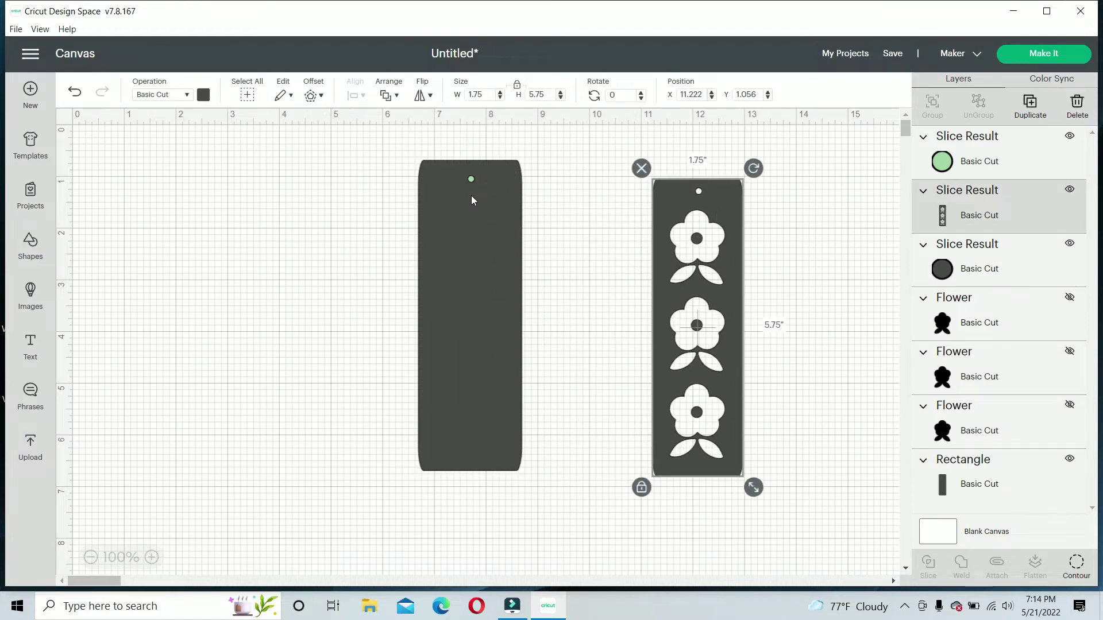
Slice the green circle out of the 2 × 6 in backing rectangle.
{"action": "left_click", "coordinate": [469, 178]}
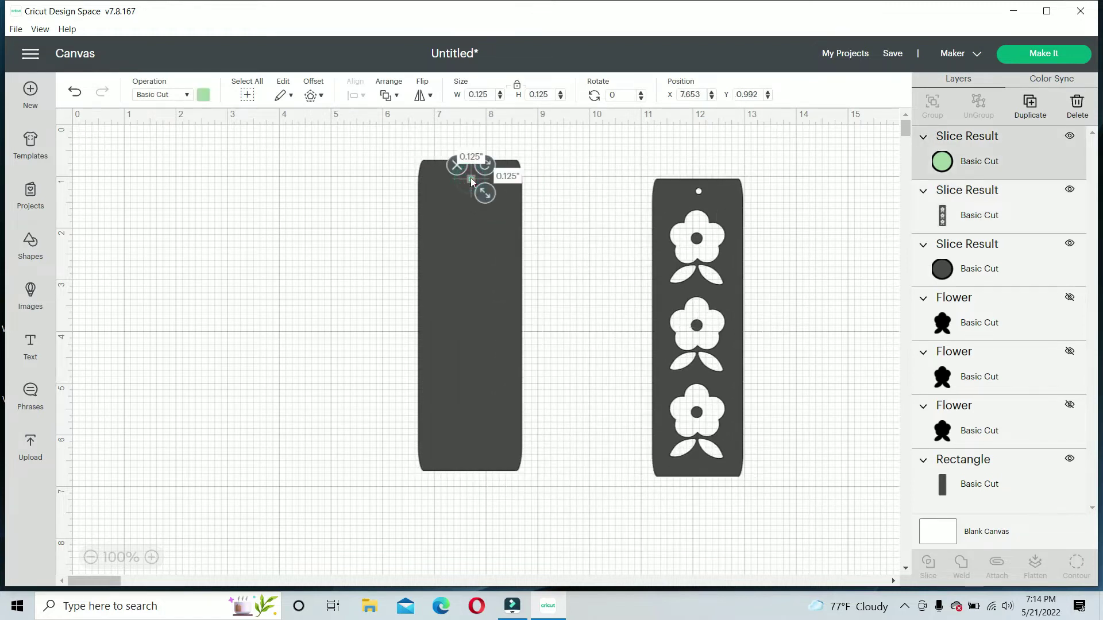
{"action": "left_click", "coordinate": [488, 285], "text": "shift"}
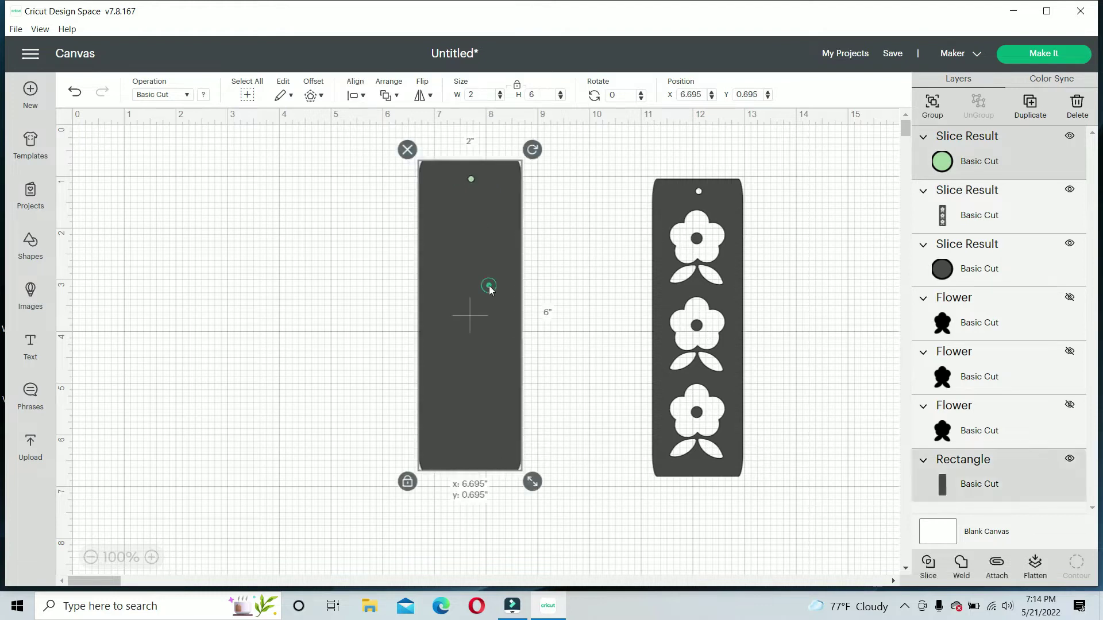
{"action": "left_click", "coordinate": [926, 567]}
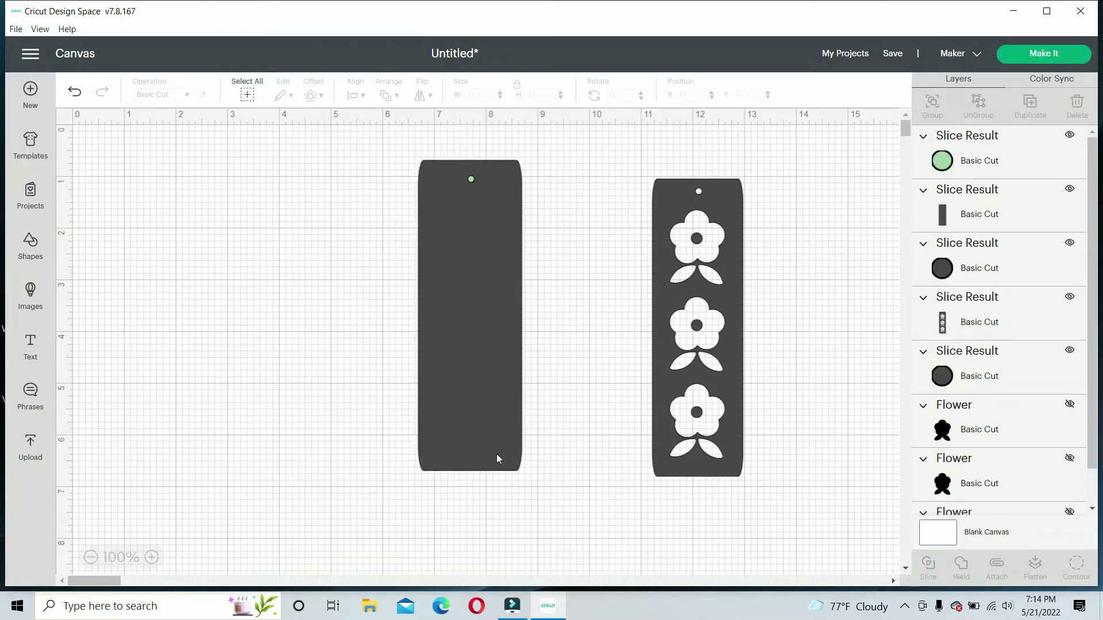
Move the punched backing aside to about X 10.4, Y 1 in and delete the leftover circle pieces.
{"action": "left_click_drag", "start_coordinate": [482, 428], "coordinate": [674, 445]}
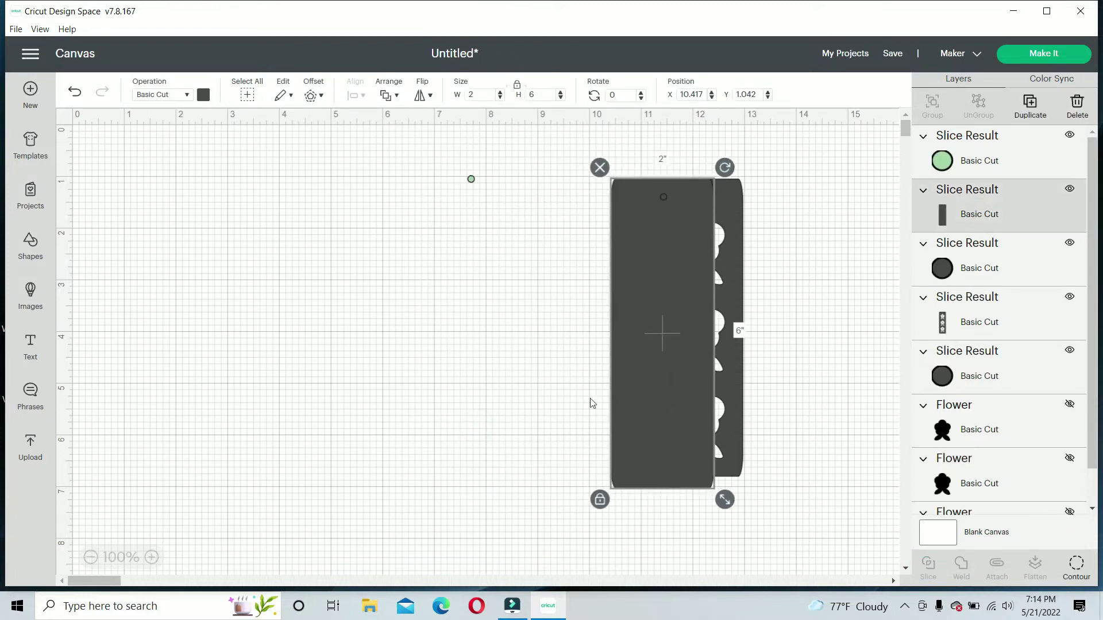
{"action": "left_click", "coordinate": [504, 237]}
{"action": "left_click_drag", "start_coordinate": [504, 237], "coordinate": [420, 142]}
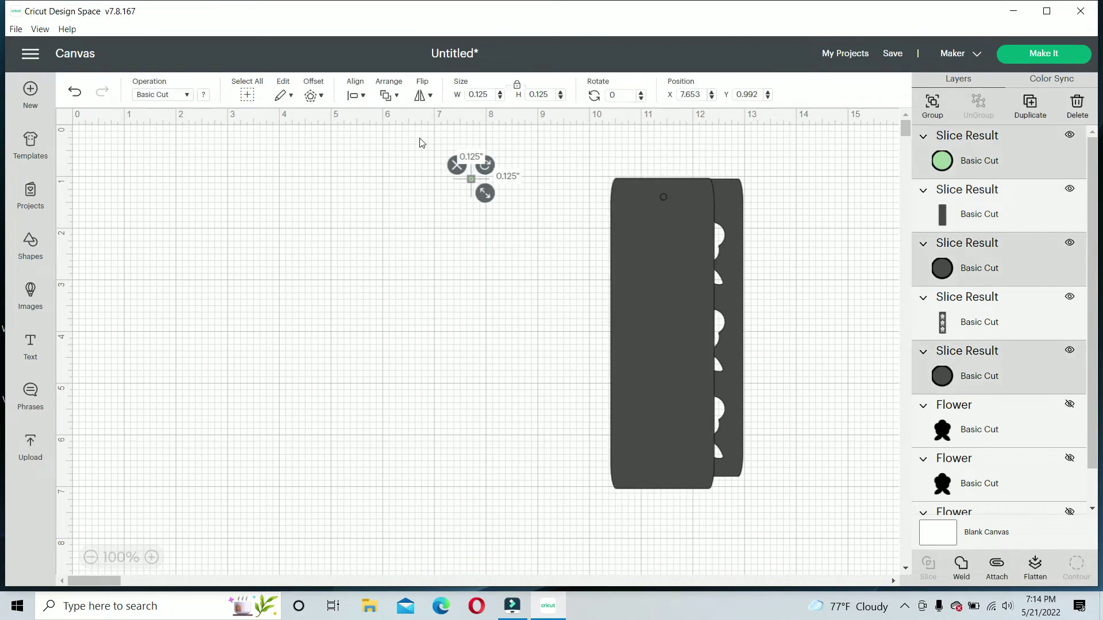
{"action": "key", "text": "Delete"}
Stack the backing and the flower-cutout layer at about X 9, Y 0.8 in and send the backing to the back.
{"action": "left_click_drag", "start_coordinate": [667, 269], "coordinate": [585, 257]}
{"action": "left_click_drag", "start_coordinate": [708, 227], "coordinate": [599, 218]}
{"action": "left_click", "coordinate": [592, 218]}
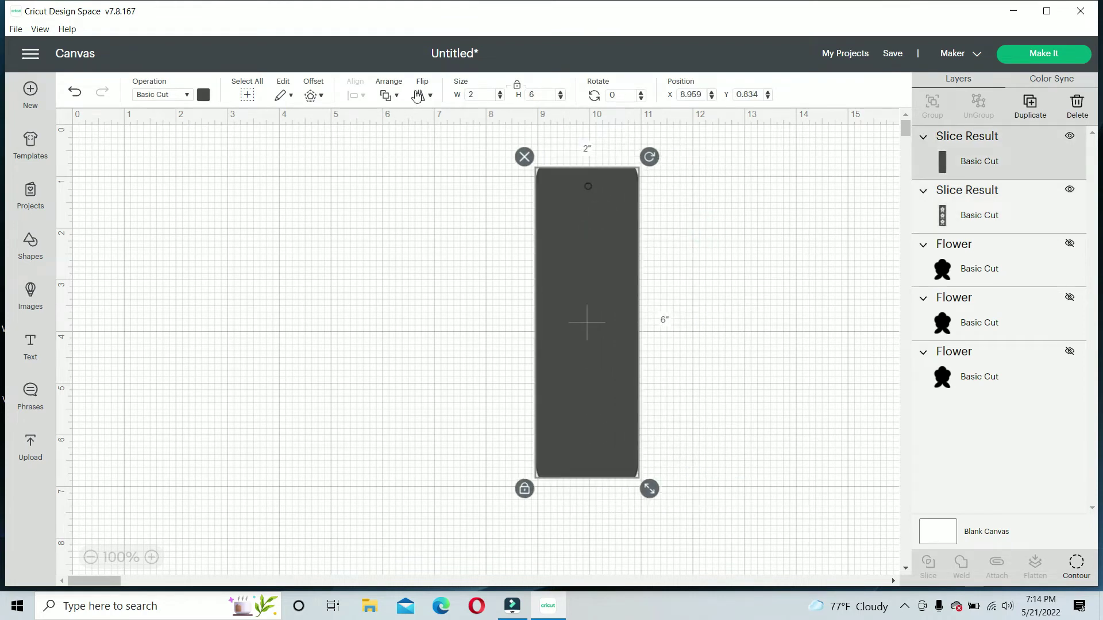
{"action": "left_click", "coordinate": [388, 96]}
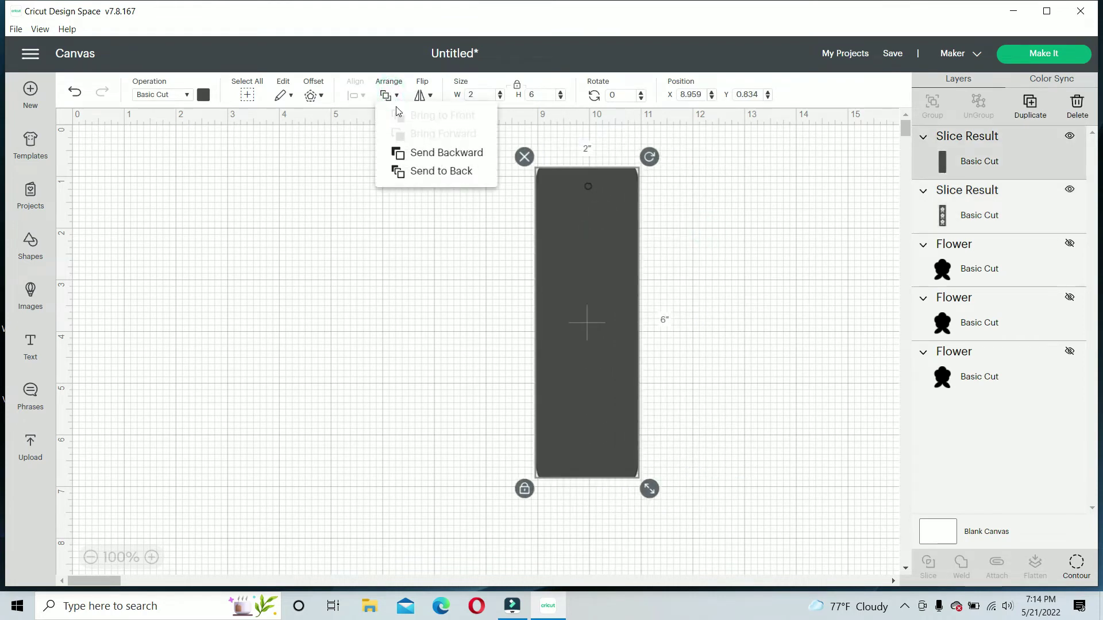
{"action": "left_click", "coordinate": [421, 173]}
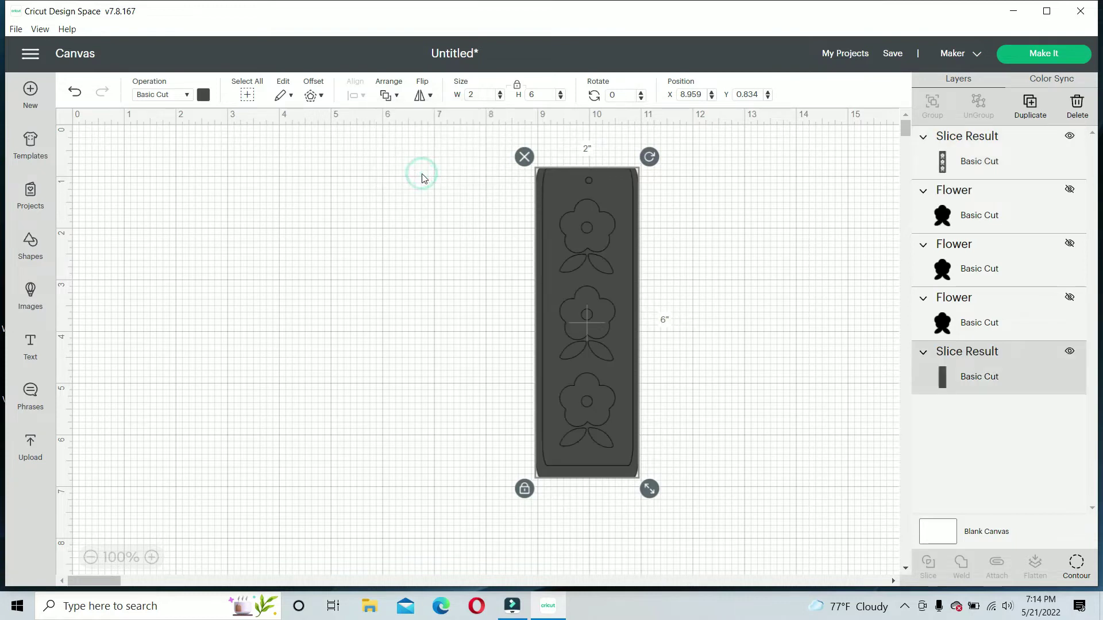
Color the flower-cutout layer yellow and the backing blue.
{"action": "left_click", "coordinate": [564, 194]}
{"action": "left_click", "coordinate": [203, 96]}
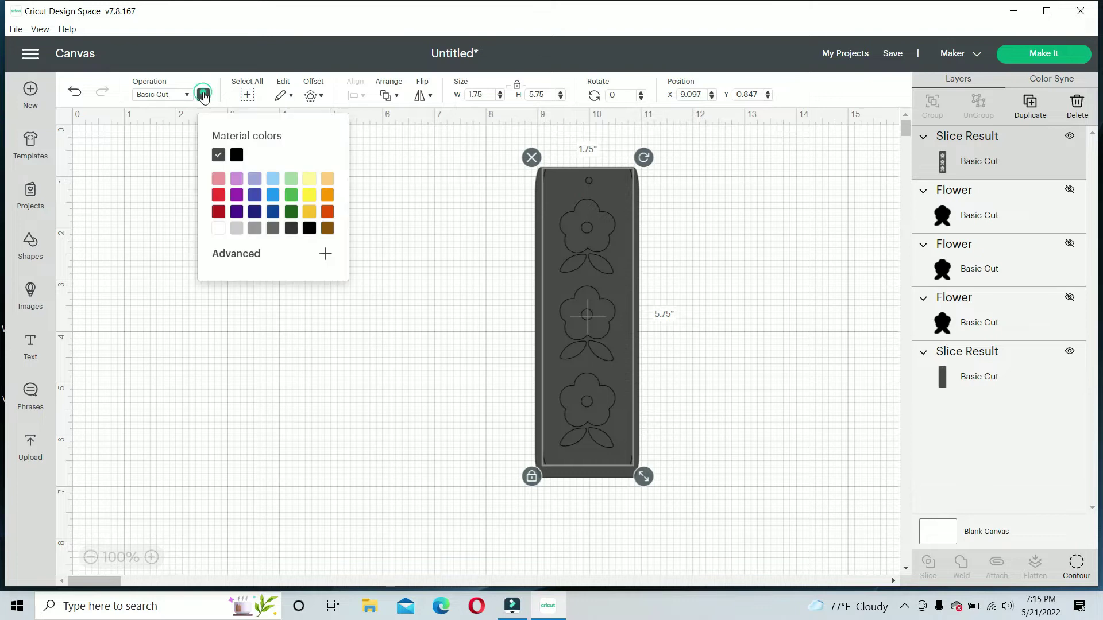
{"action": "left_click", "coordinate": [310, 184]}
{"action": "left_click", "coordinate": [527, 235]}
Nudge the yellow layer into place over the backing and move both pieces aside to about X 13.6, Y 0.4 in.
{"action": "left_click", "coordinate": [614, 200]}
{"action": "left_click_drag", "start_coordinate": [611, 210], "coordinate": [613, 205]}
{"action": "left_click_drag", "start_coordinate": [748, 512], "coordinate": [459, 156]}
{"action": "left_click_drag", "start_coordinate": [569, 289], "coordinate": [811, 265]}
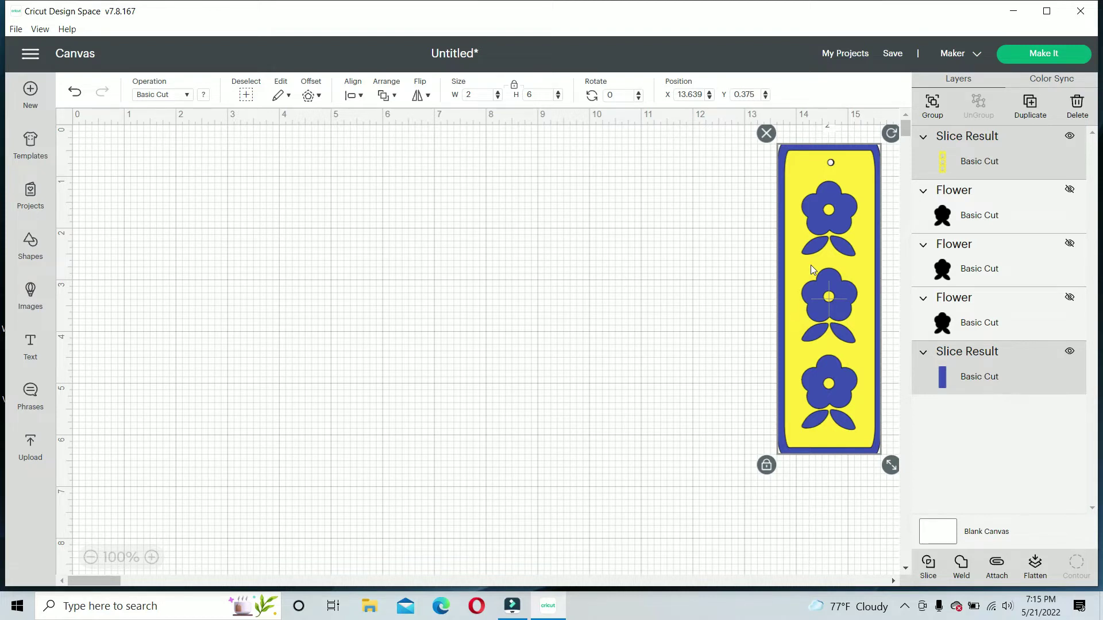
Add the rounded oval shape and set its size to 2 × 6 in with its proportions unlocked.
{"action": "left_click", "coordinate": [31, 242]}
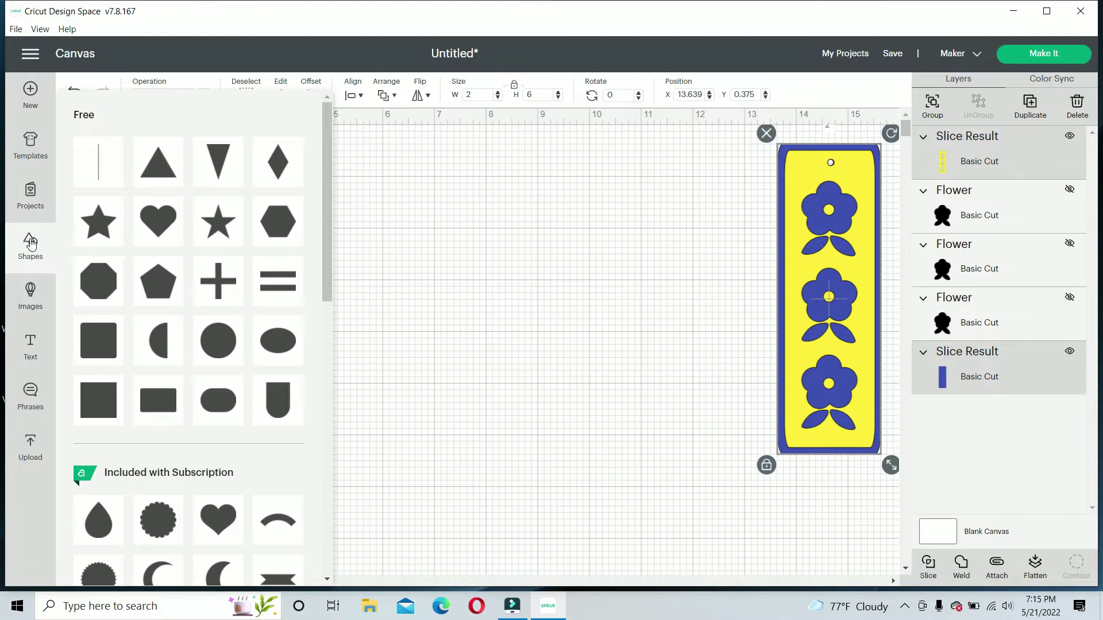
{"action": "left_click", "coordinate": [216, 401]}
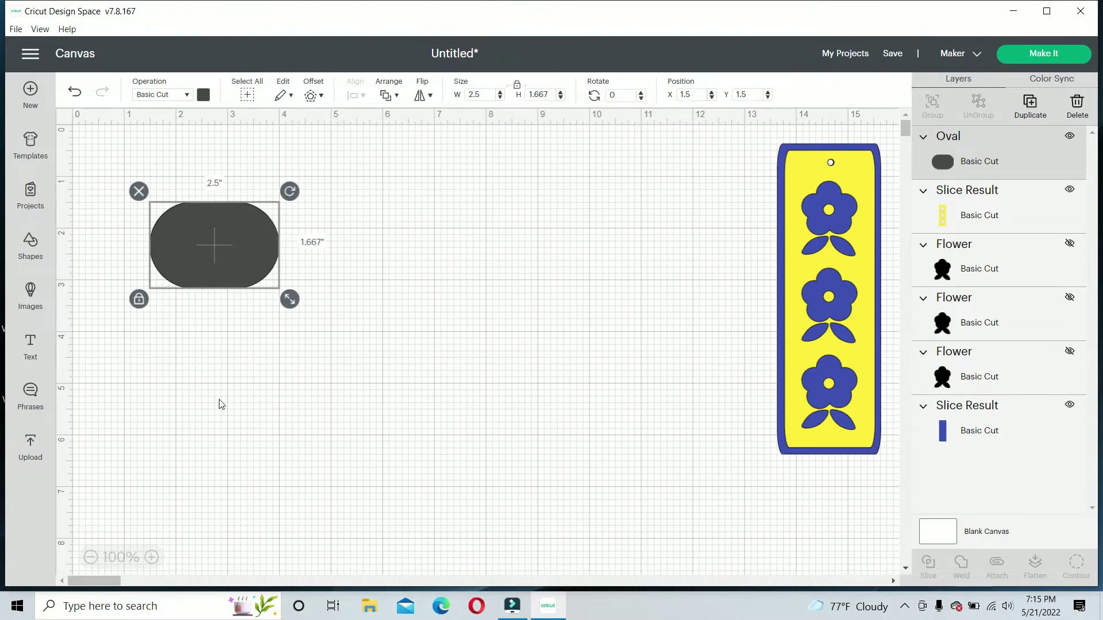
{"action": "left_click", "coordinate": [136, 300]}
{"action": "left_click", "coordinate": [488, 95]}
{"action": "type", "text": "2"}
{"action": "left_click", "coordinate": [543, 94]}
{"action": "type", "text": "6"}
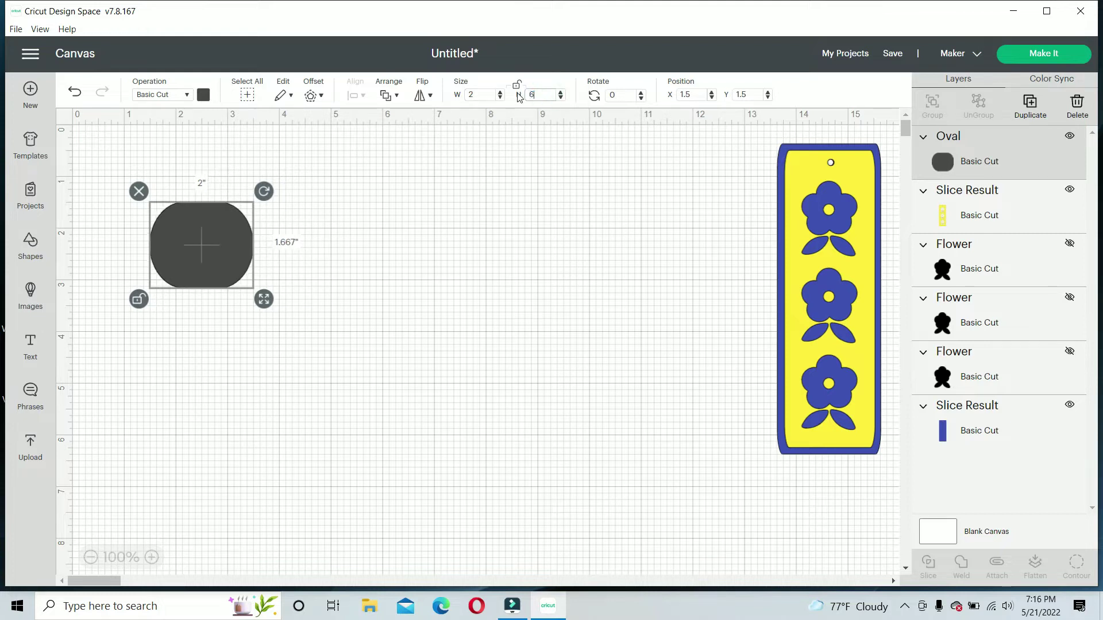
{"action": "key", "text": "Return"}
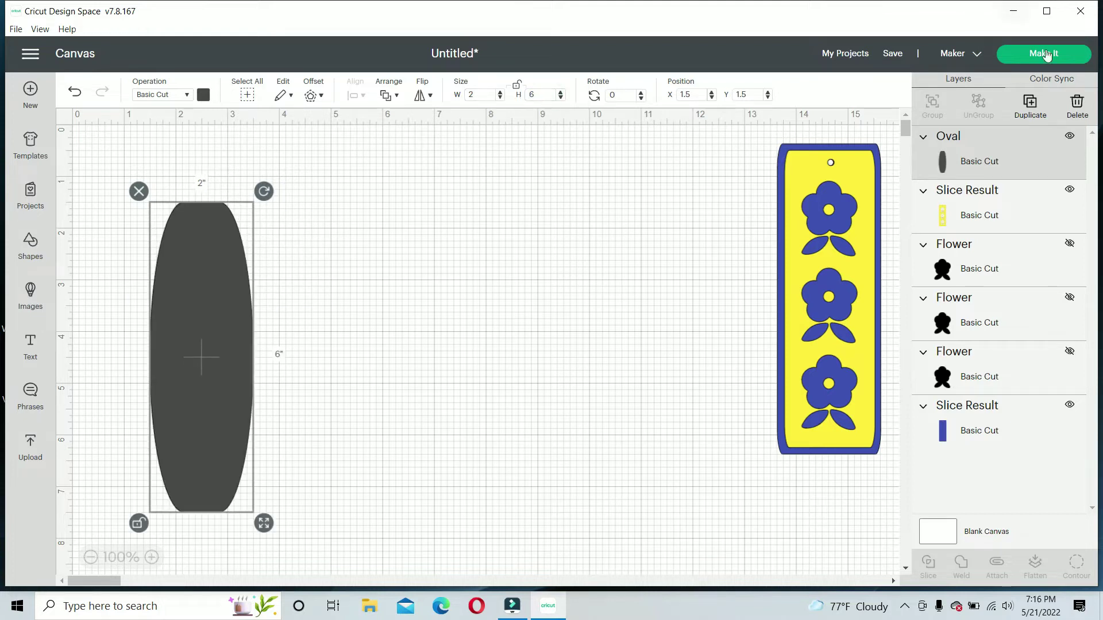
Duplicate the oval, move the copy to about X 5.9, Y 1.6 in and resize it to 1.75 × 5.75 in with its proportions unlocked.
{"action": "left_click", "coordinate": [1029, 103]}
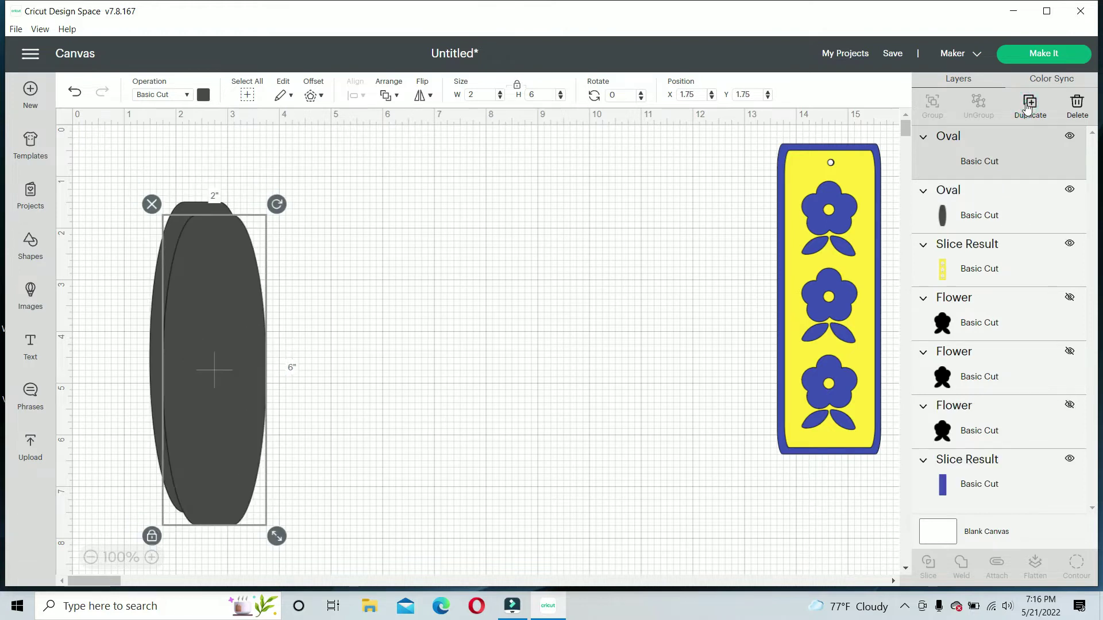
{"action": "left_click_drag", "start_coordinate": [213, 265], "coordinate": [429, 259]}
{"action": "left_click", "coordinate": [365, 527]}
{"action": "left_click", "coordinate": [487, 95]}
{"action": "type", "text": "1.75"}
{"action": "left_click", "coordinate": [537, 95]}
{"action": "type", "text": "5.75"}
{"action": "key", "text": "Return"}
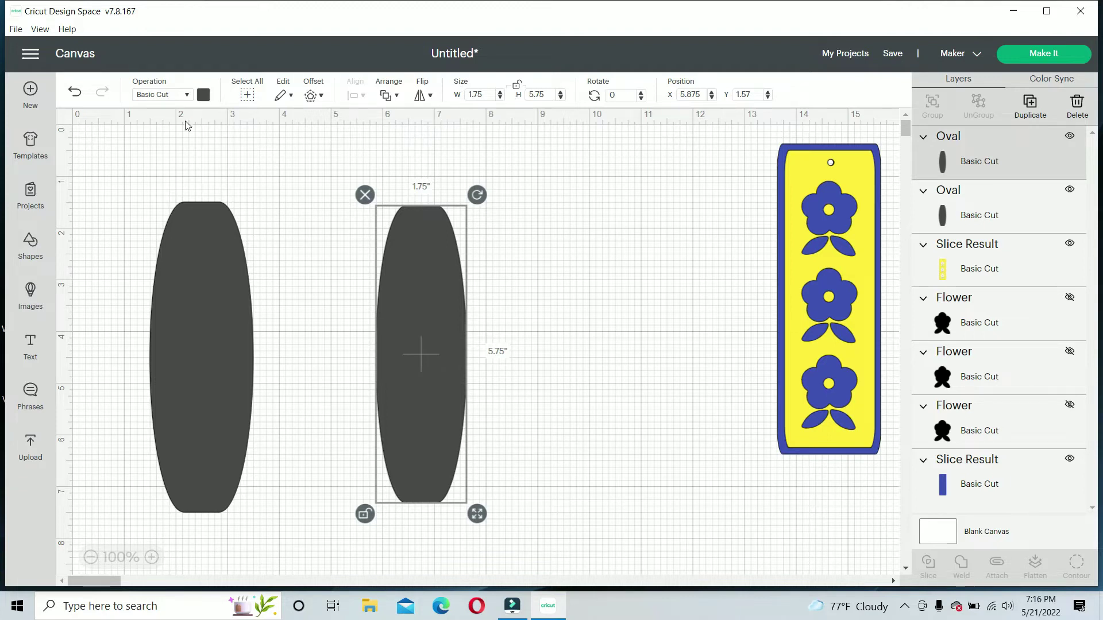
Add a text object and set its font to DTC Bikini Babe.
{"action": "left_click", "coordinate": [30, 348]}
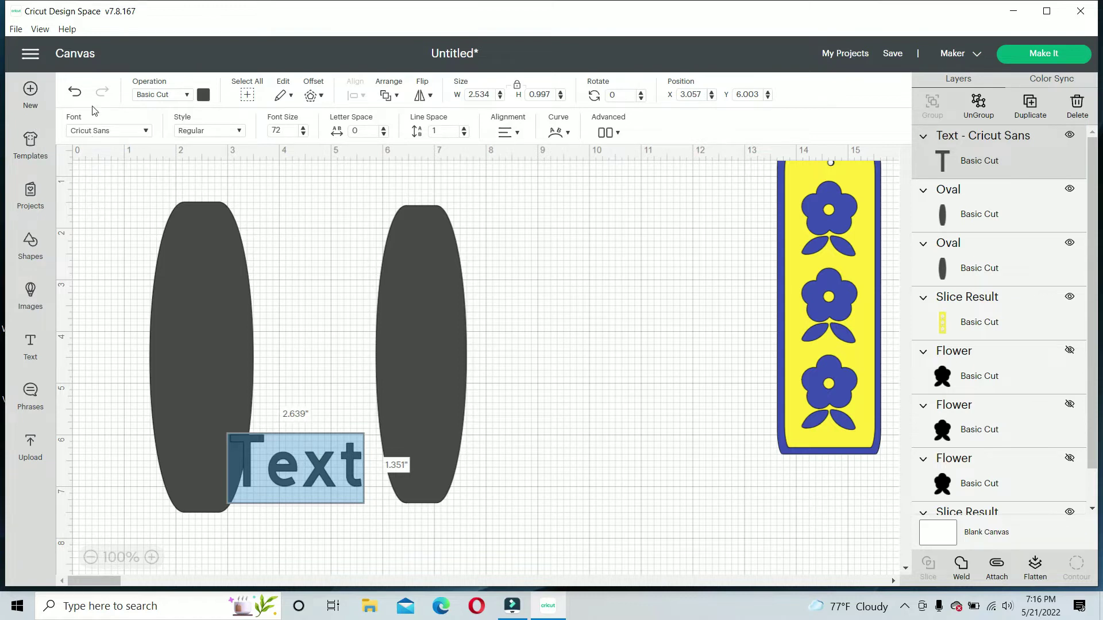
{"action": "left_click", "coordinate": [148, 132]}
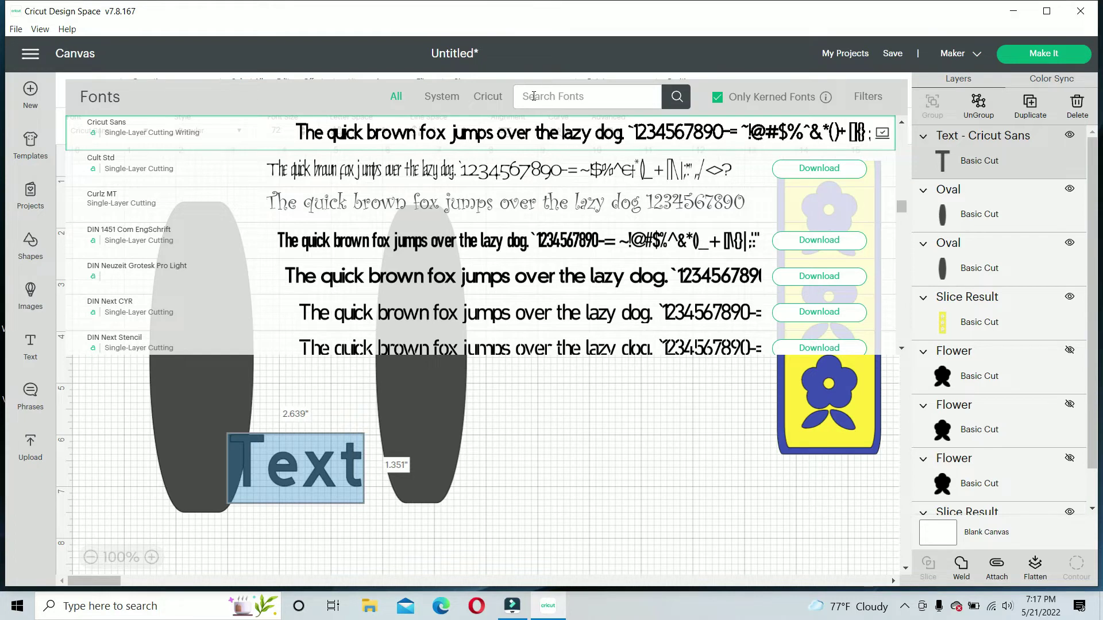
{"action": "type", "text": "dtc bikini babe"}
{"action": "key", "text": "Return"}
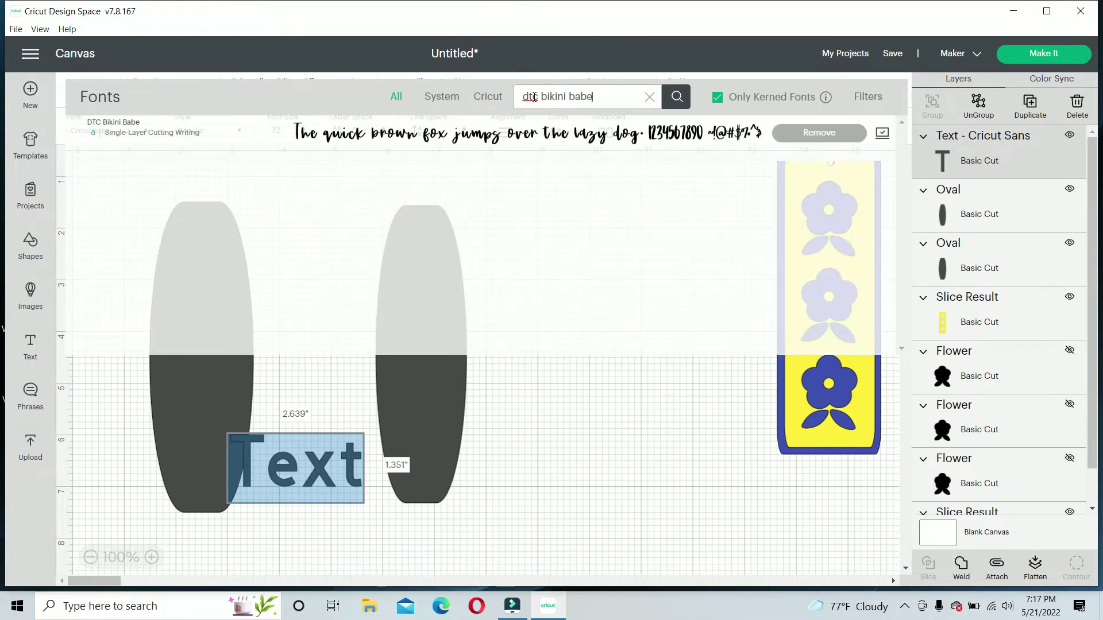
{"action": "left_click", "coordinate": [543, 149]}
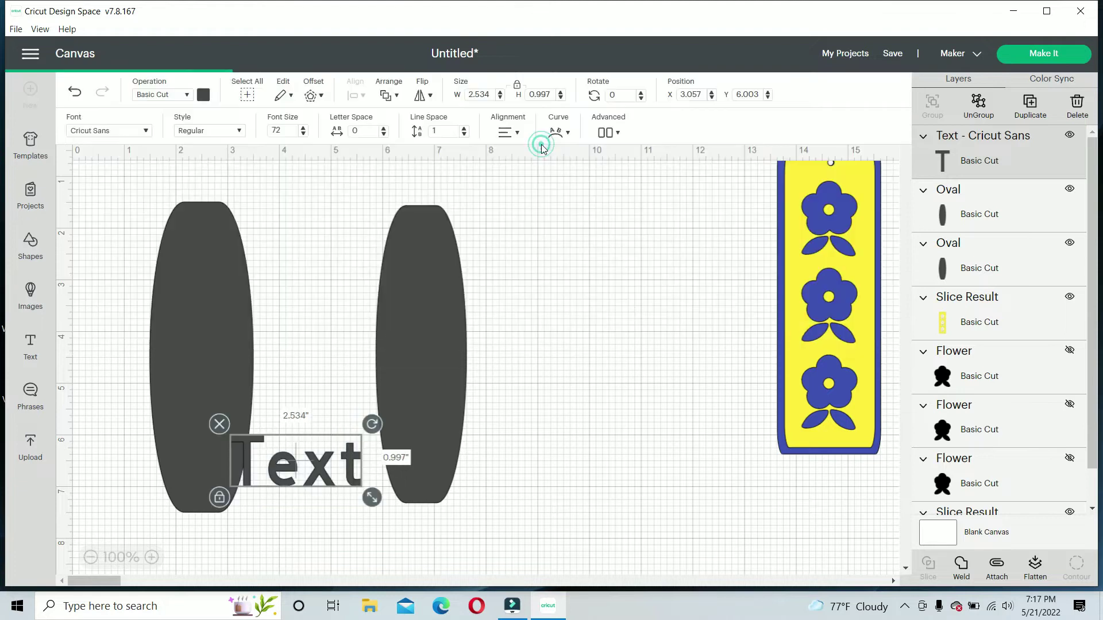
Replace the placeholder text with the person's first name and move it beside the smaller oval to about X 8.5, Y 4.1 in.
{"action": "left_click_drag", "start_coordinate": [302, 468], "coordinate": [202, 447]}
{"action": "double_click", "coordinate": [300, 467]}
{"action": "type", "text": "LaTric"}
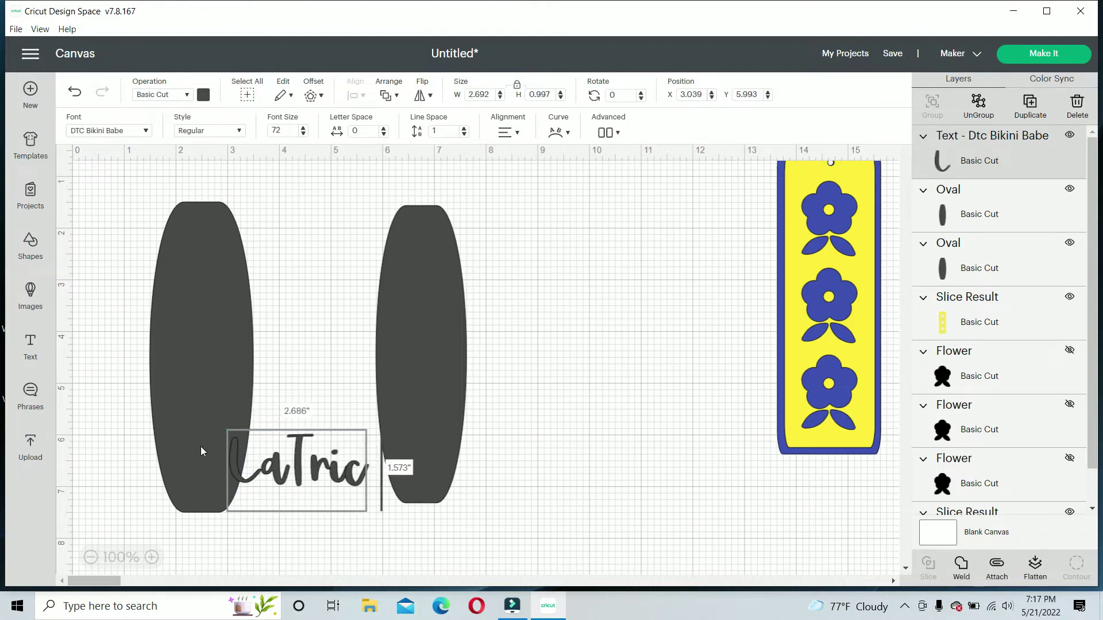
{"action": "type", "text": "ia"}
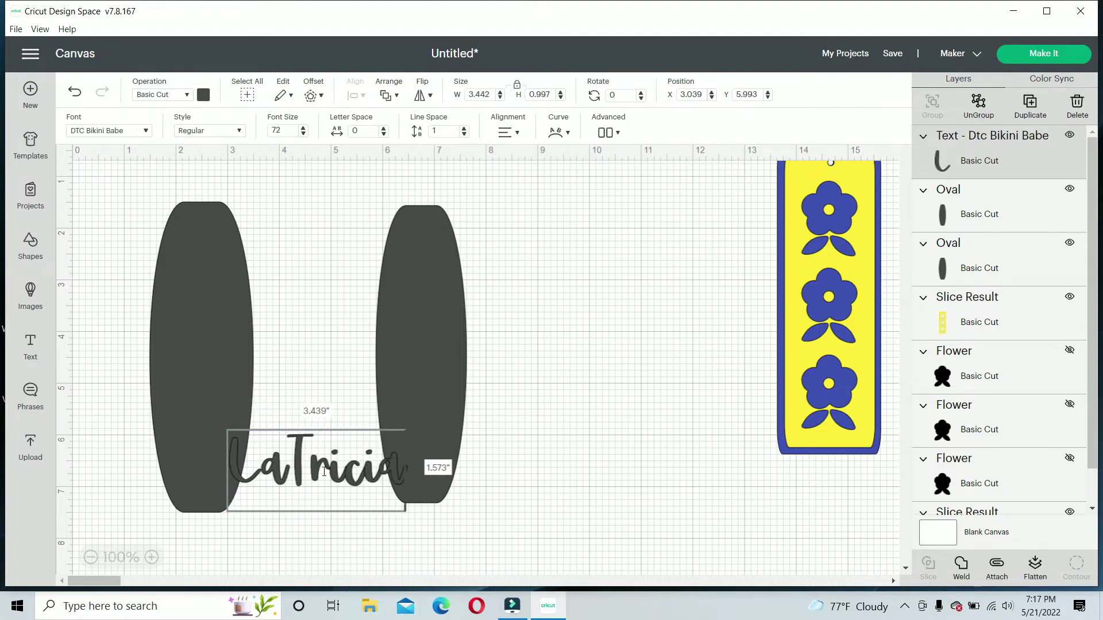
{"action": "left_click_drag", "start_coordinate": [308, 472], "coordinate": [436, 471]}
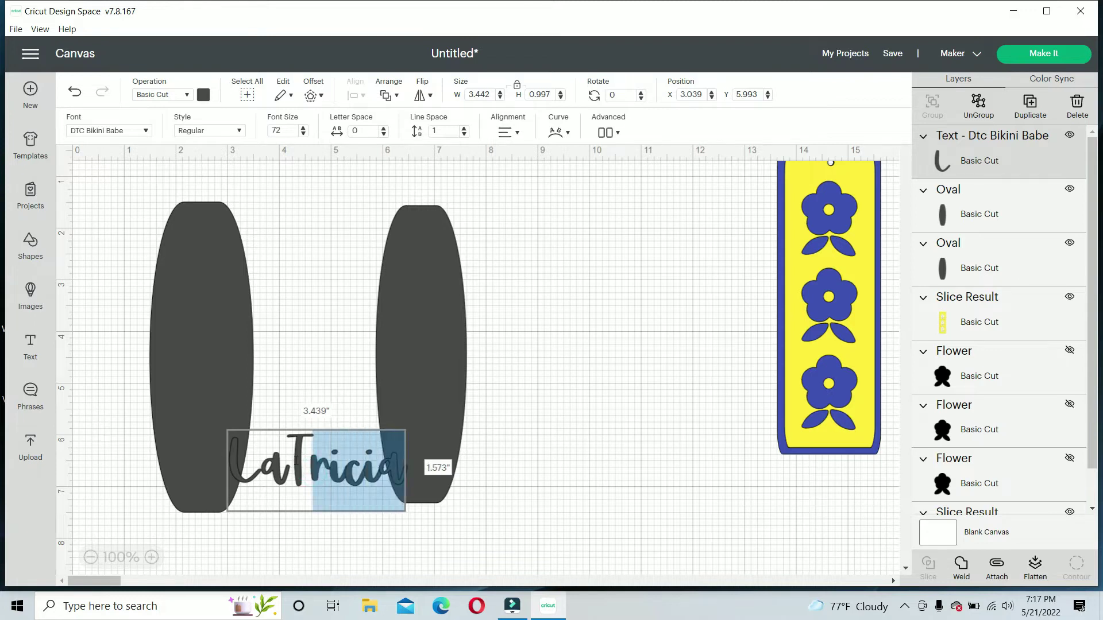
{"action": "left_click", "coordinate": [306, 360]}
{"action": "left_click_drag", "start_coordinate": [319, 478], "coordinate": [599, 377]}
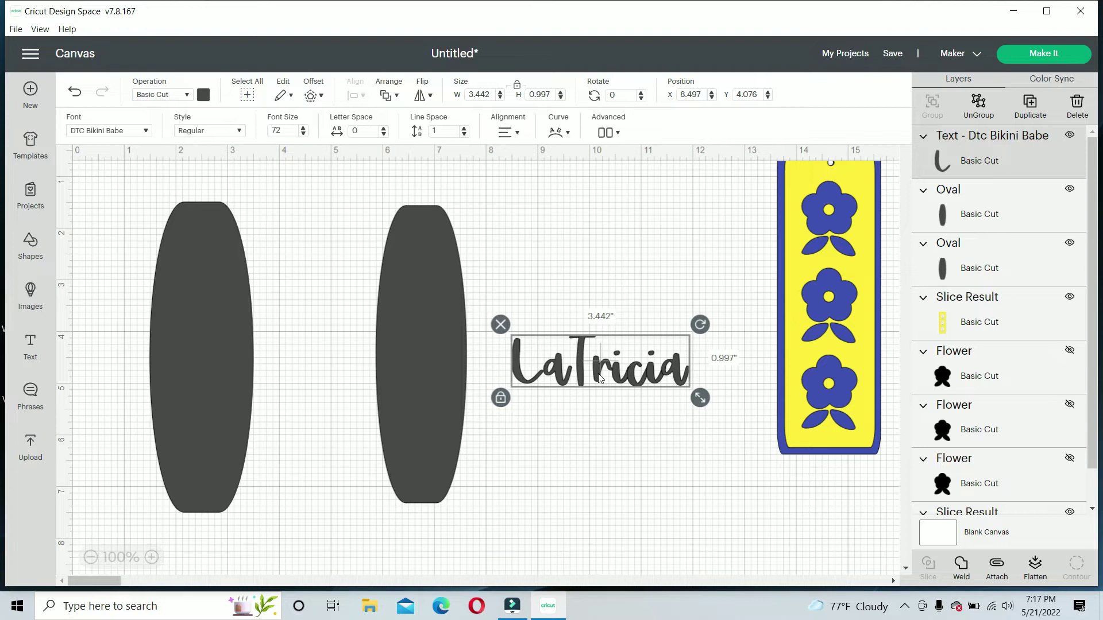
Weld the name's letters into one shape and hide the inner contour of its first lowercase a.
{"action": "left_click", "coordinate": [961, 569]}
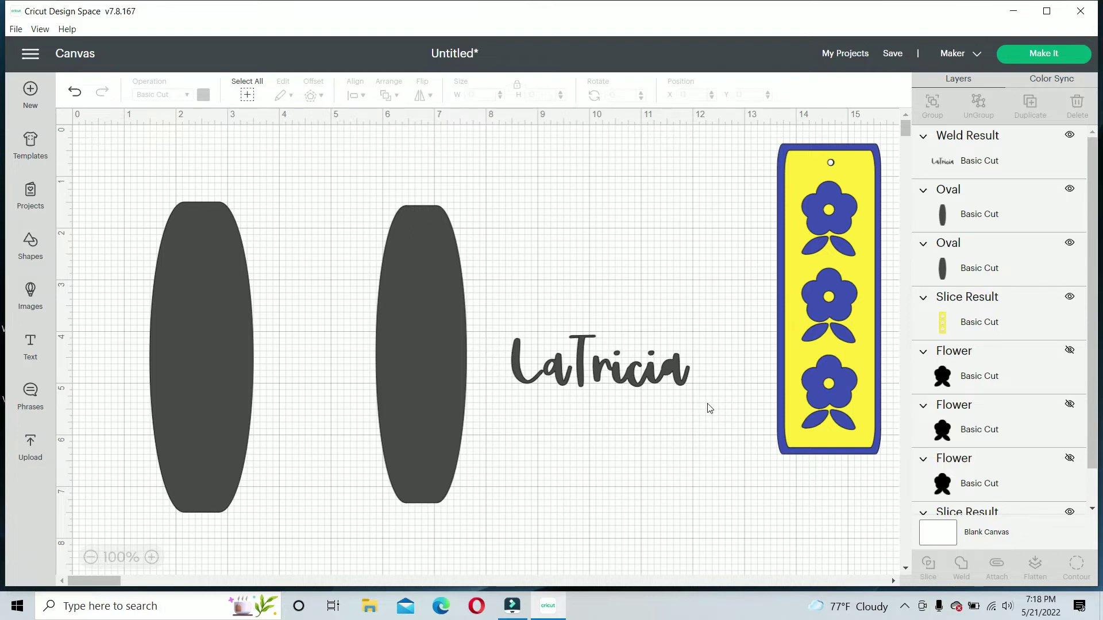
{"action": "left_click_drag", "start_coordinate": [708, 403], "coordinate": [495, 308]}
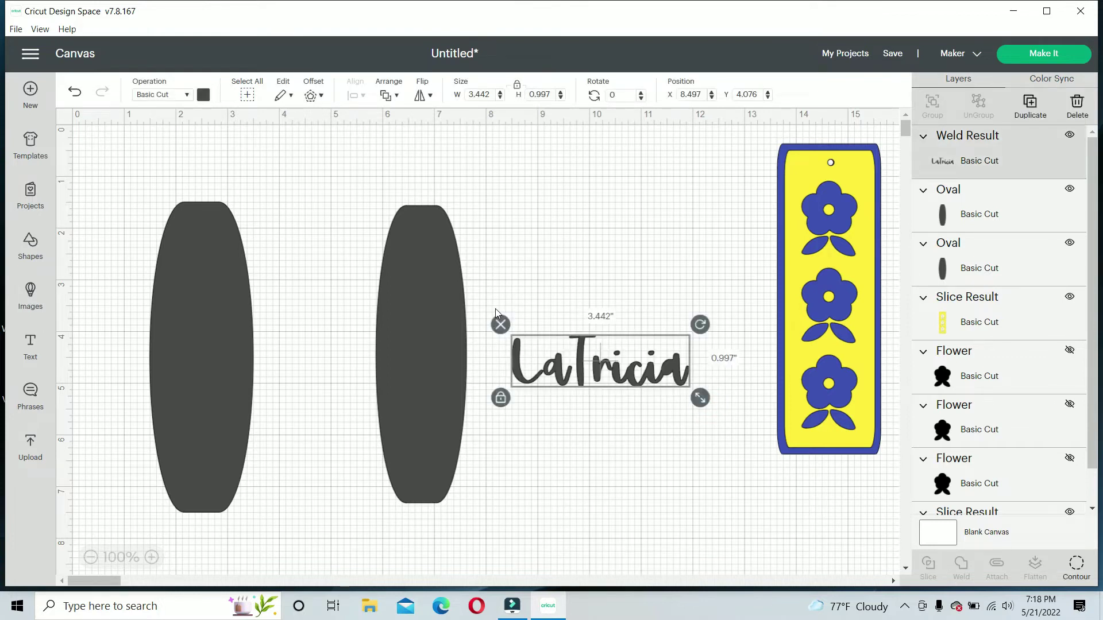
{"action": "left_click", "coordinate": [1076, 568]}
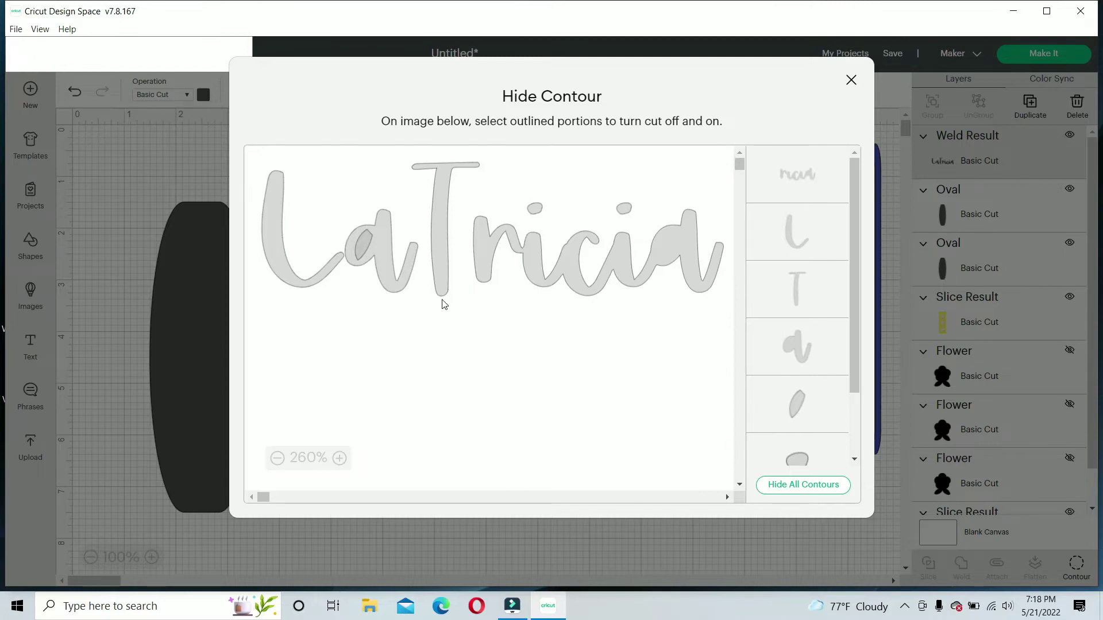
{"action": "left_click", "coordinate": [361, 253]}
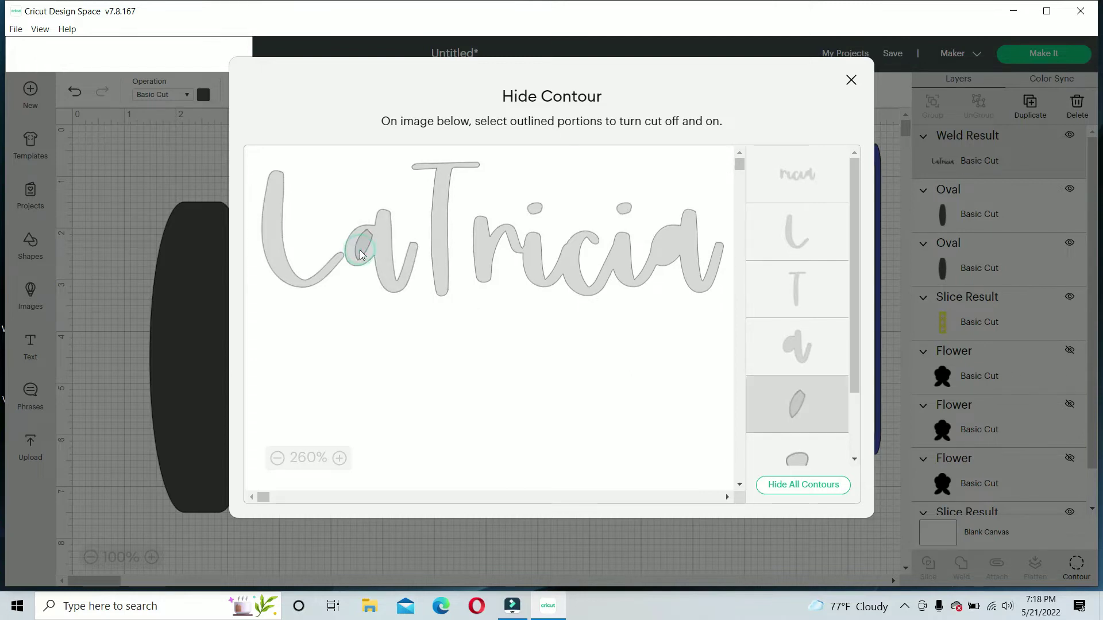
{"action": "left_click", "coordinate": [851, 80]}
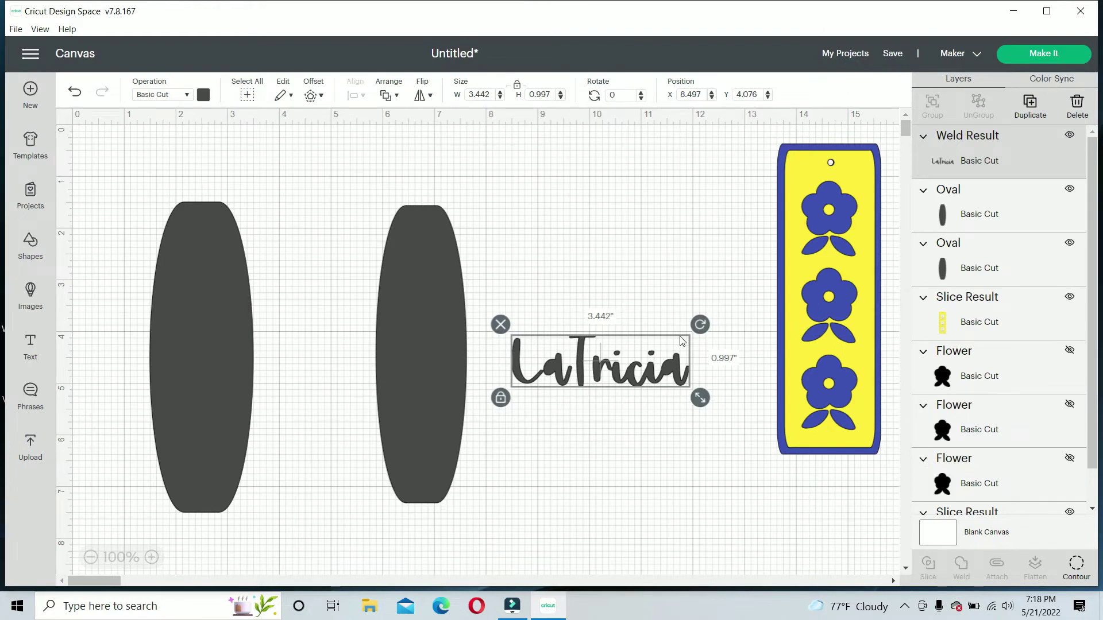
Recolor the welded name dark blue and move it over the smaller oval to about X 5.2, Y 3.5 in.
{"action": "left_click", "coordinate": [204, 95]}
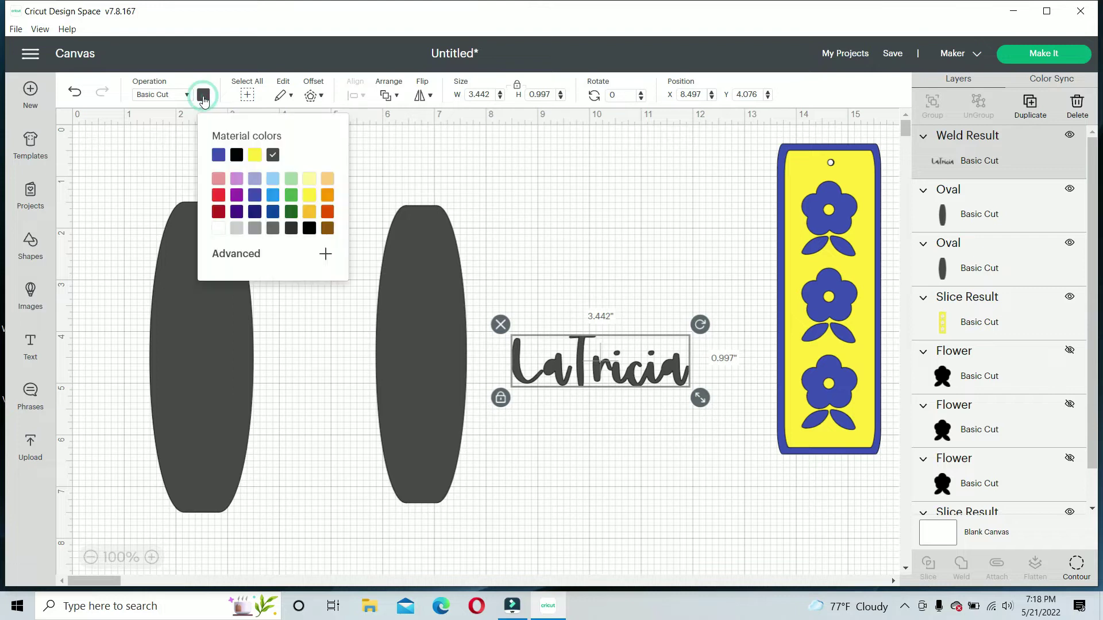
{"action": "left_click", "coordinate": [273, 213]}
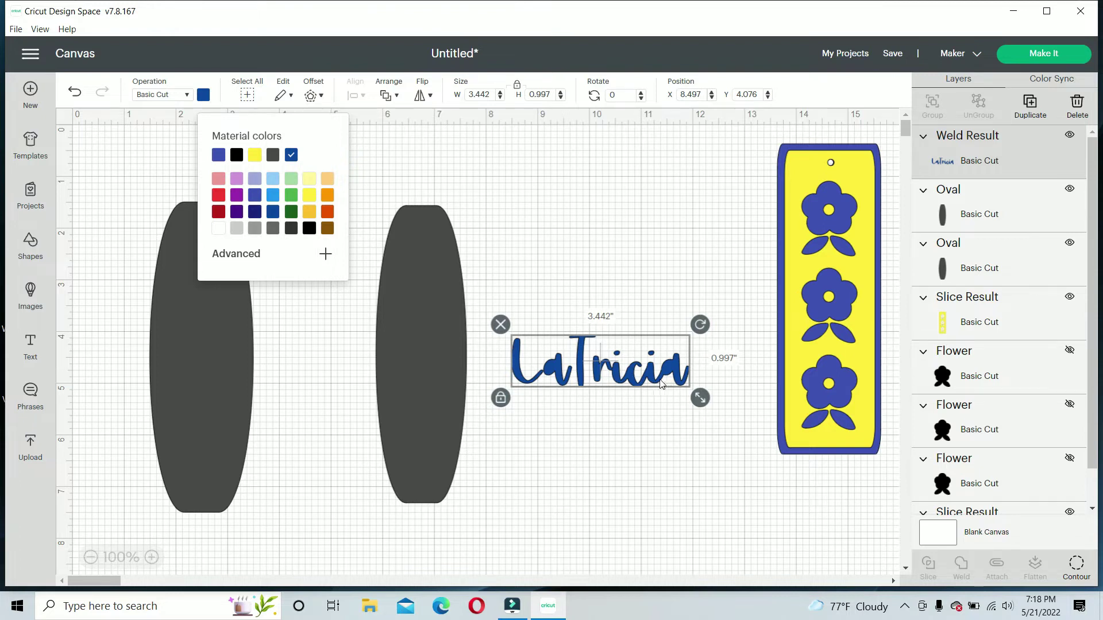
{"action": "left_click_drag", "start_coordinate": [645, 372], "coordinate": [473, 339]}
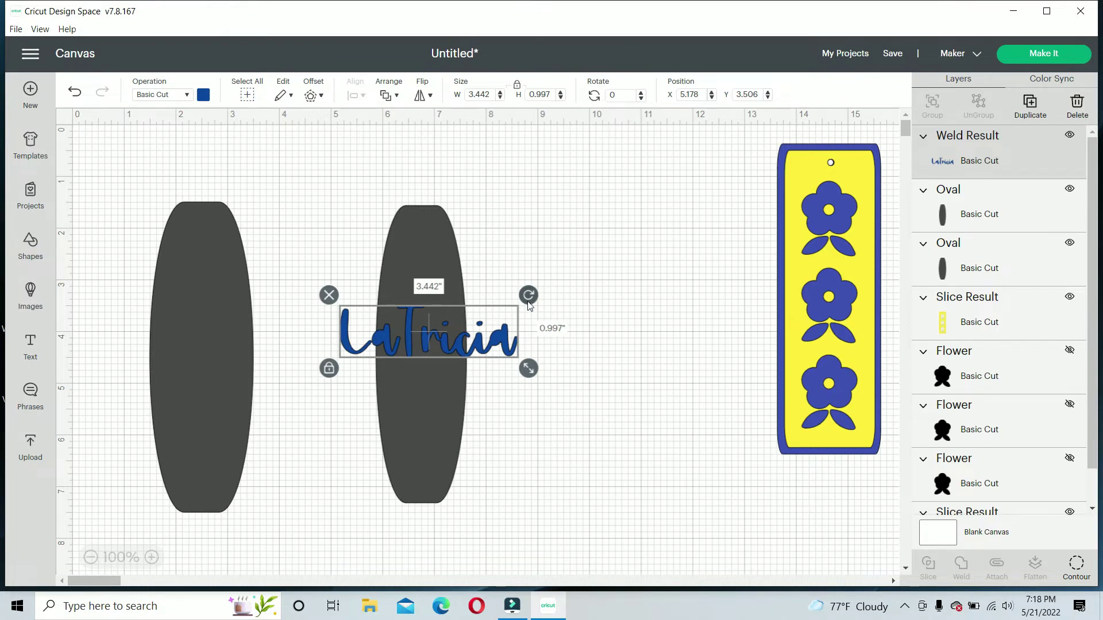
Rotate the name to 270° and center it on the smaller oval both horizontally and vertically.
{"action": "left_click", "coordinate": [621, 95]}
{"action": "type", "text": "270"}
{"action": "key", "text": "Return"}
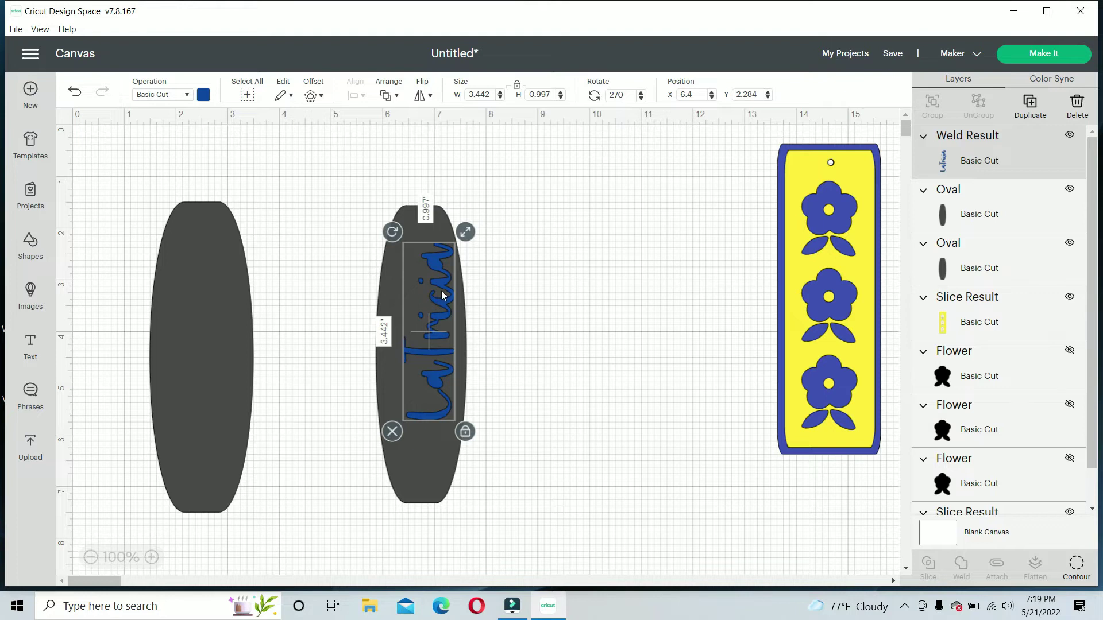
{"action": "mouse_move", "coordinate": [443, 296]}
{"action": "left_mouse_down"}
{"action": "mouse_move", "coordinate": [427, 297]}
{"action": "mouse_move", "coordinate": [427, 311]}
{"action": "left_mouse_up"}
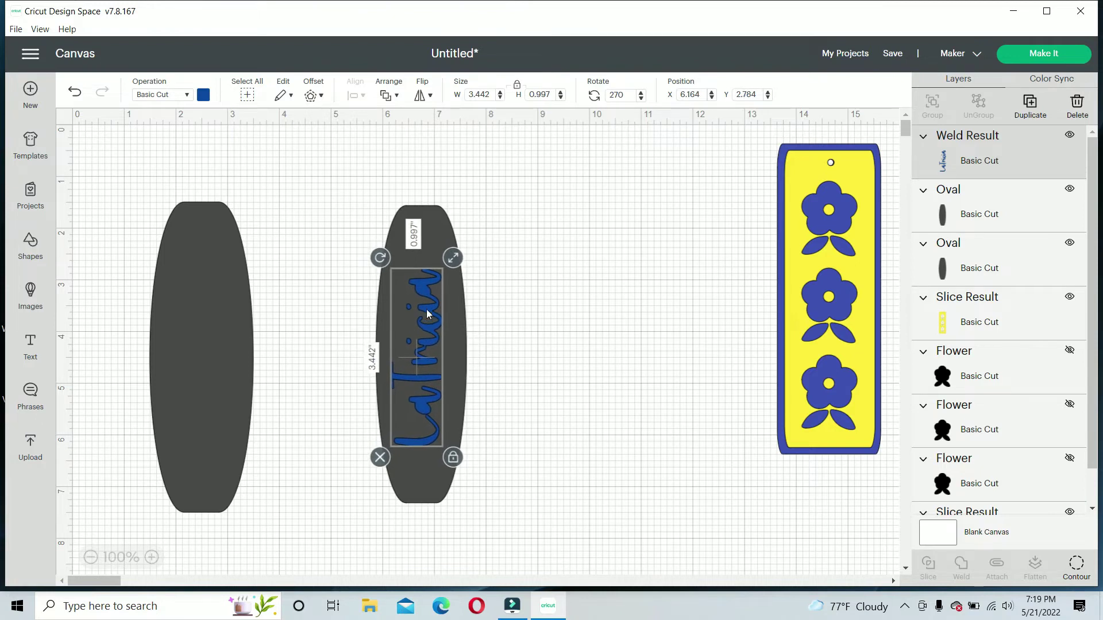
{"action": "left_click_drag", "start_coordinate": [517, 547], "coordinate": [324, 173]}
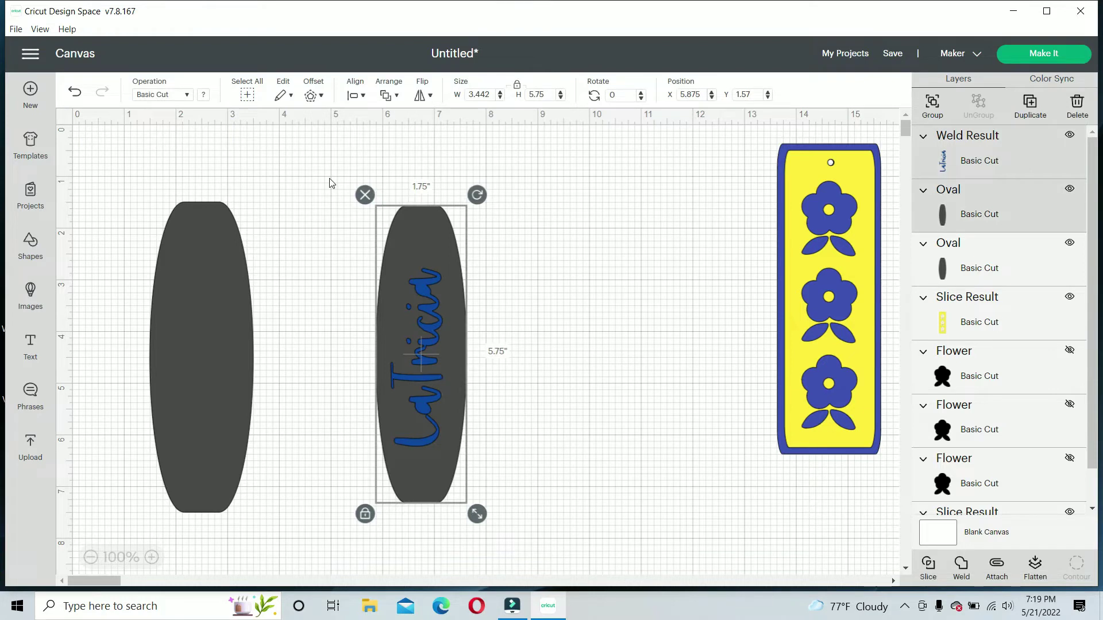
{"action": "left_click", "coordinate": [362, 97]}
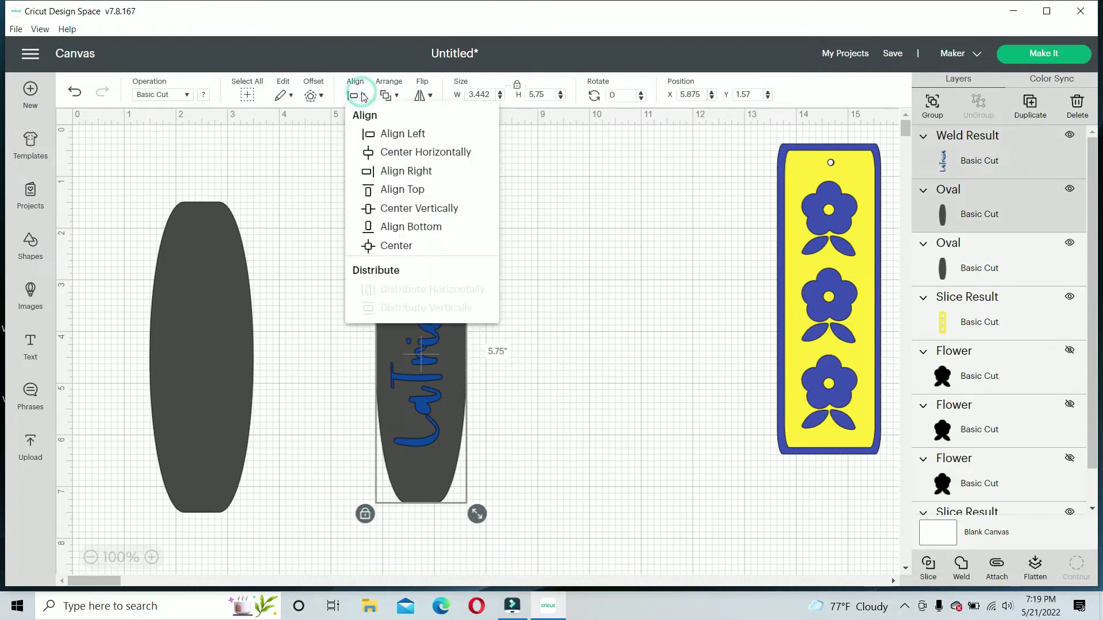
{"action": "left_click", "coordinate": [398, 251]}
{"action": "left_click", "coordinate": [543, 309]}
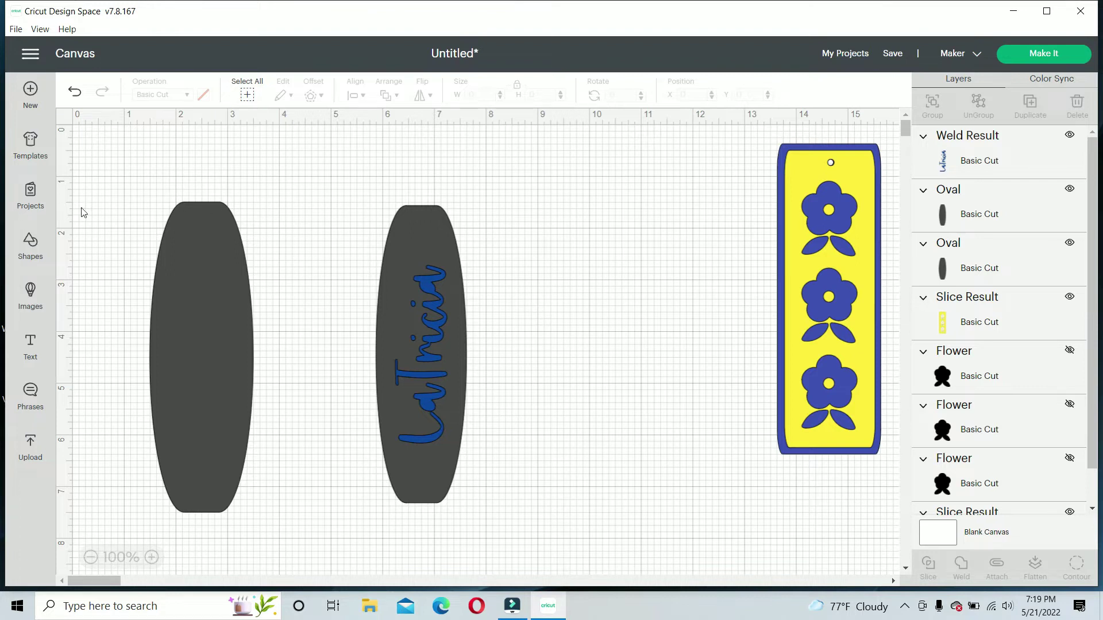
Add a circle with a width of 0.125 in and color it the same dark blue as the name.
{"action": "left_click", "coordinate": [32, 253]}
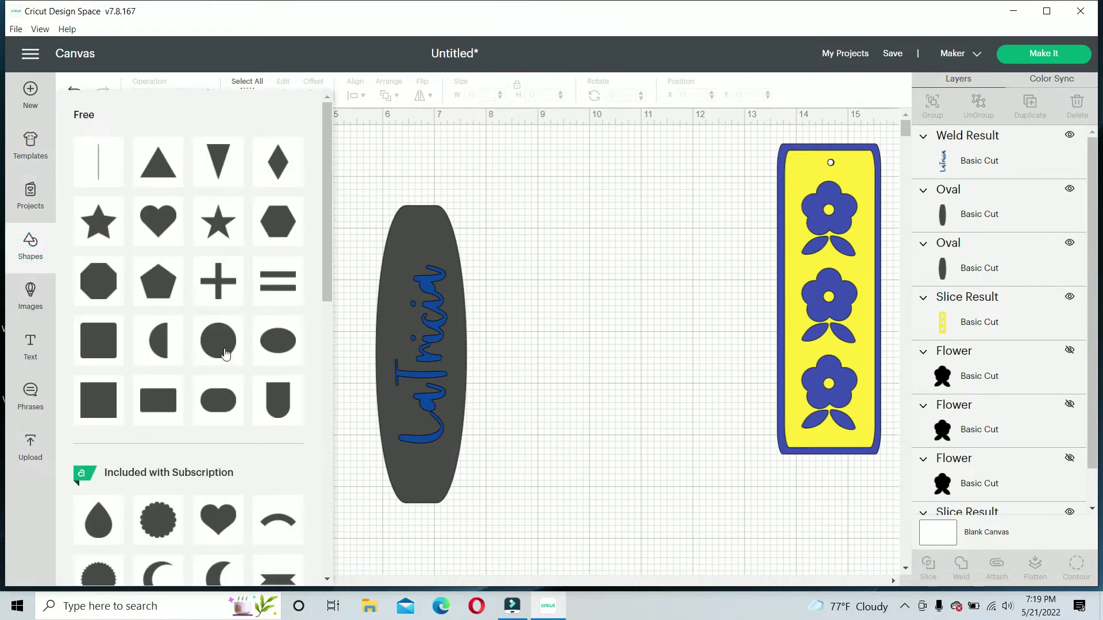
{"action": "left_click", "coordinate": [224, 348]}
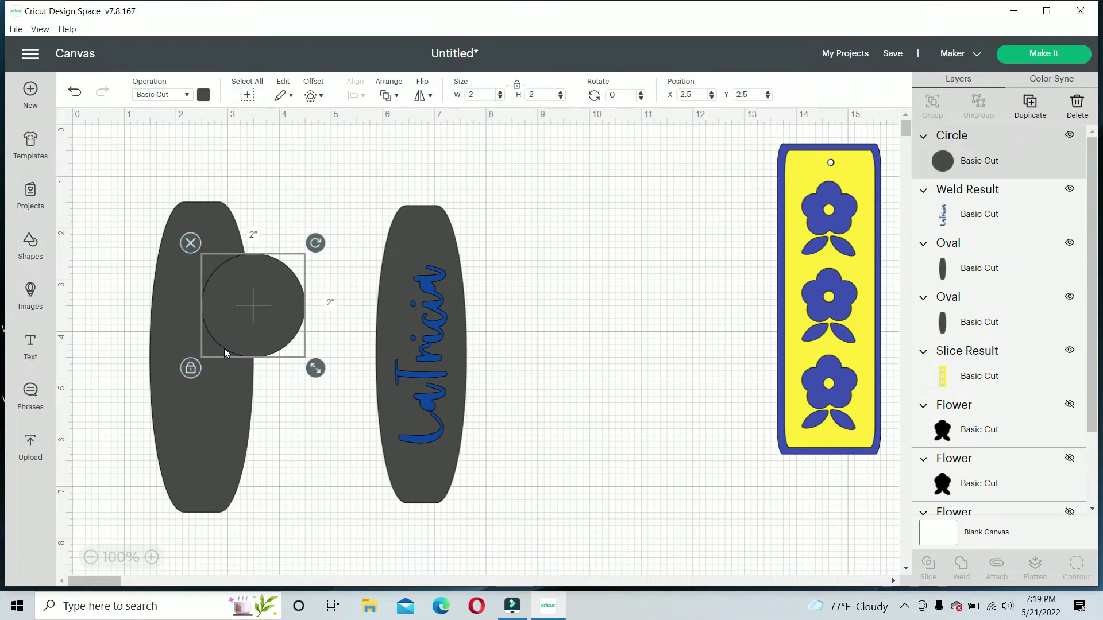
{"action": "double_click", "coordinate": [483, 96]}
{"action": "key", "text": "BackSpace"}
{"action": "type", "text": ".125"}
{"action": "key", "text": "Return"}
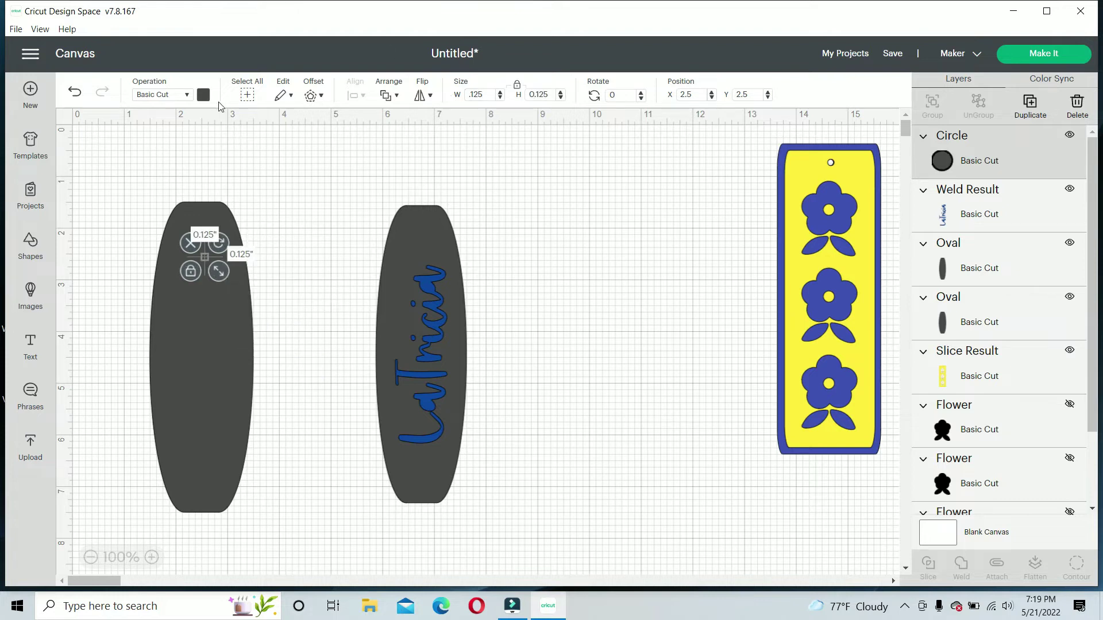
{"action": "left_click", "coordinate": [204, 95]}
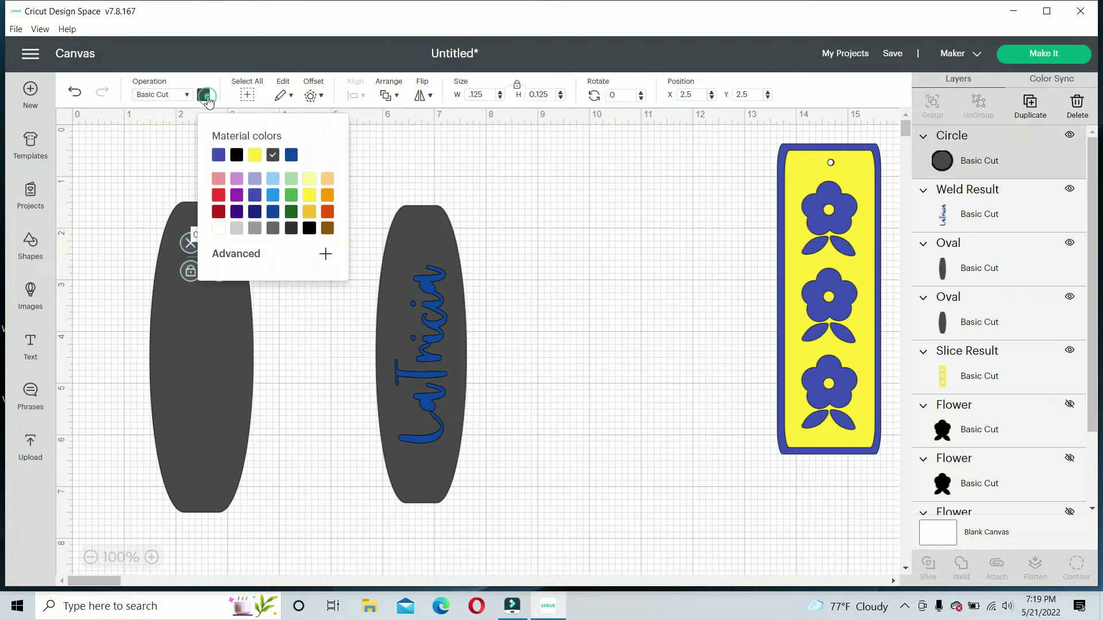
{"action": "left_click", "coordinate": [294, 155]}
{"action": "left_click", "coordinate": [374, 150]}
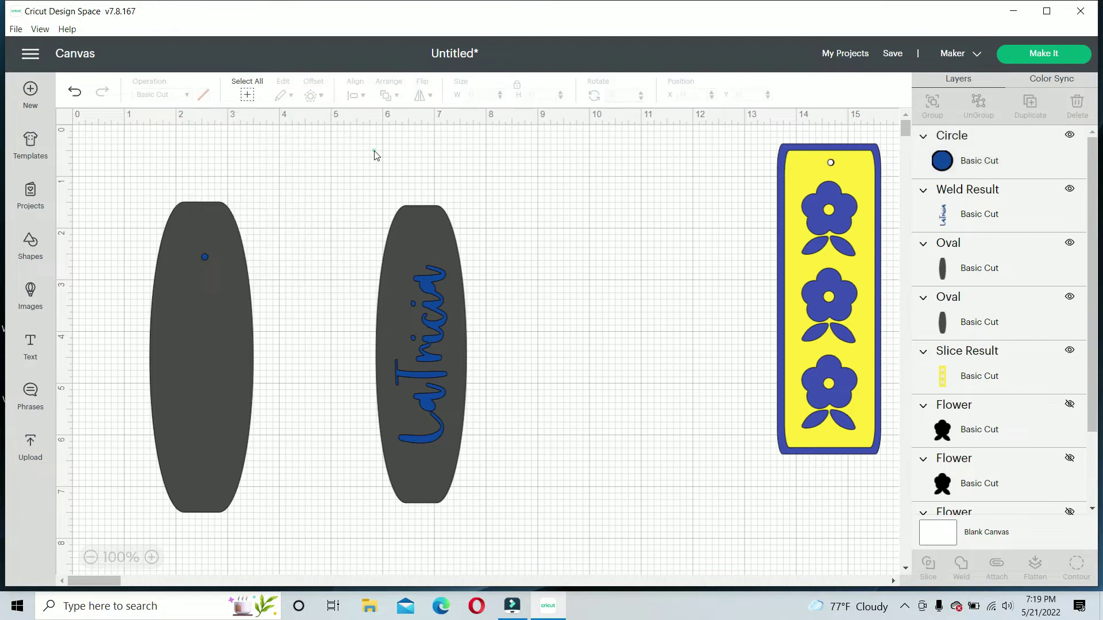
Move the larger oval to about X 0, Y 0.5 in and slice the name out of the smaller oval.
{"action": "left_click_drag", "start_coordinate": [194, 389], "coordinate": [74, 336]}
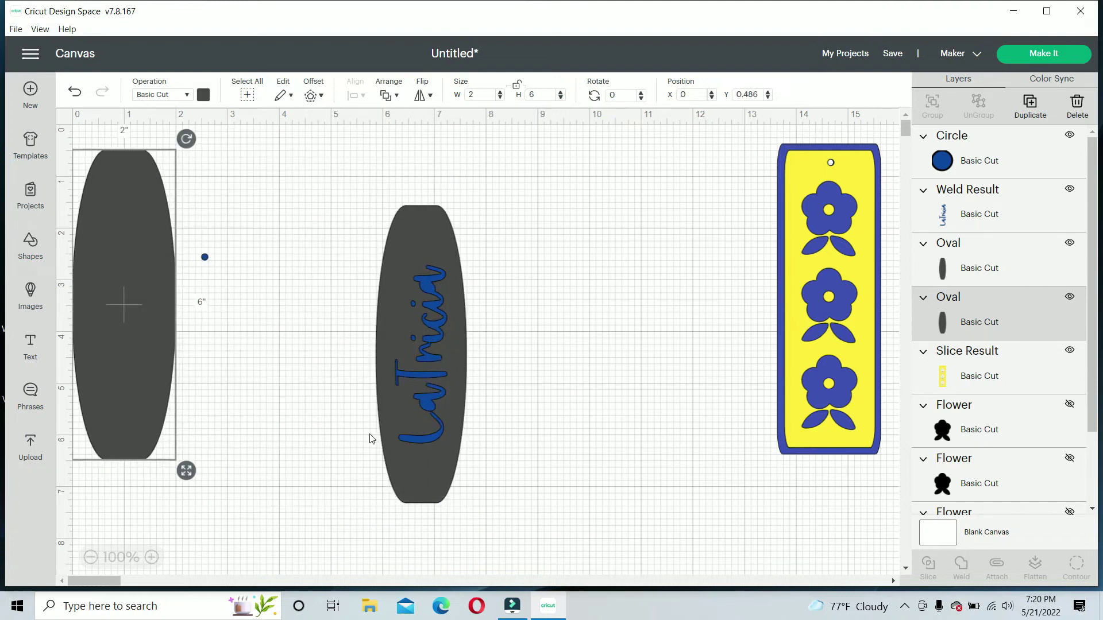
{"action": "left_click_drag", "start_coordinate": [506, 533], "coordinate": [338, 151]}
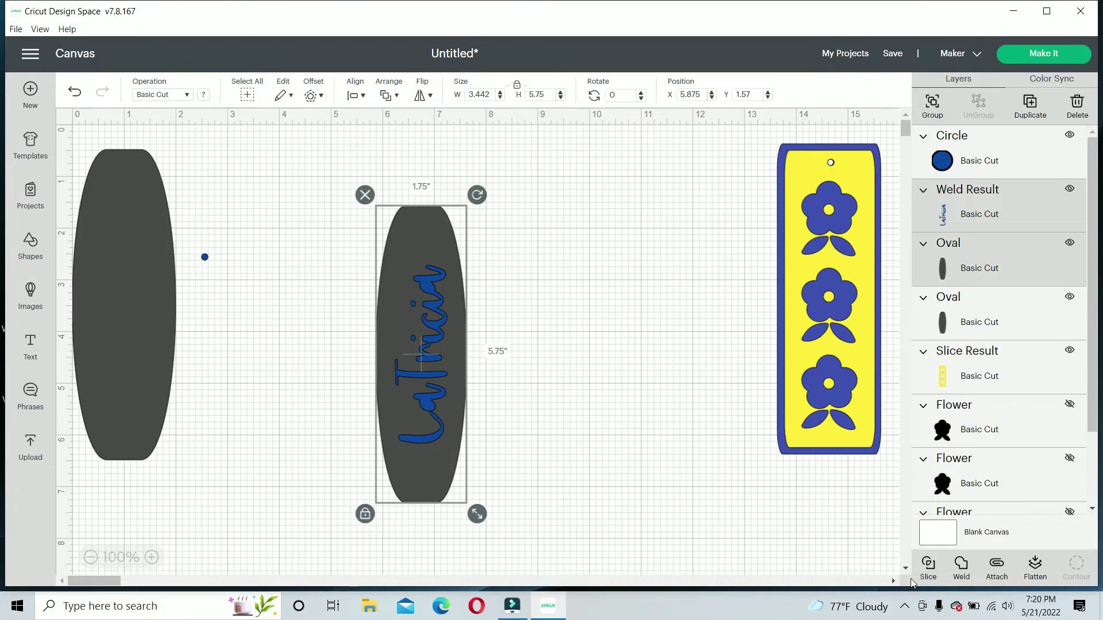
{"action": "left_click", "coordinate": [930, 570]}
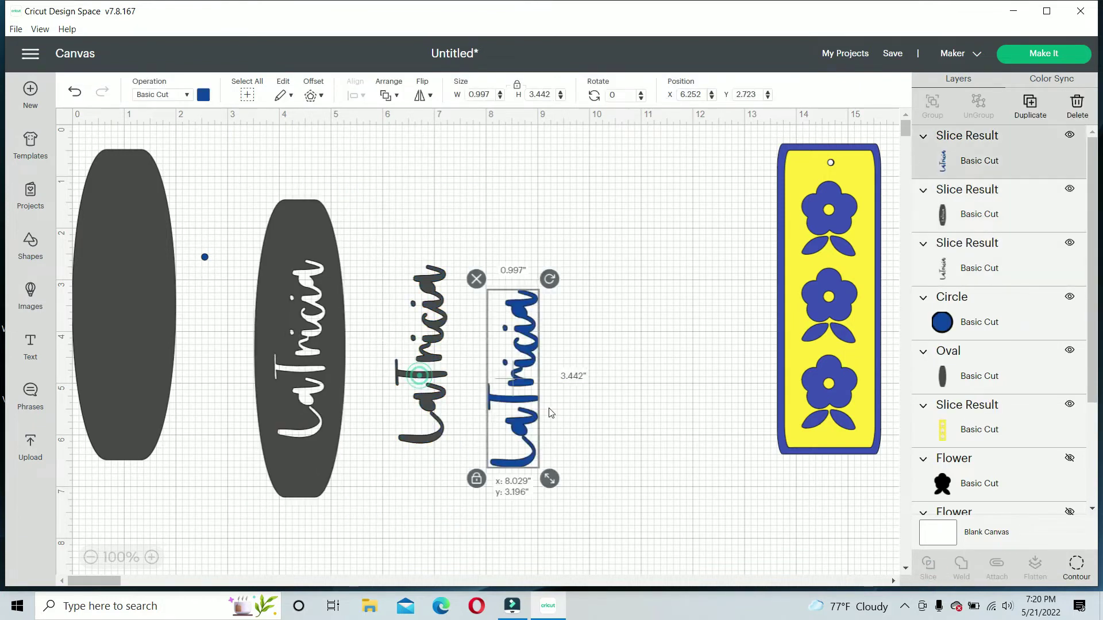
Delete the blue and the gray name pieces left over from the slice.
{"action": "left_click_drag", "start_coordinate": [513, 399], "coordinate": [568, 415]}
{"action": "key", "text": "Delete"}
{"action": "left_click", "coordinate": [435, 343]}
{"action": "key", "text": "Delete"}
Move the larger oval to about X 6, Y 0.8 in and center the name-cut oval on it.
{"action": "left_click_drag", "start_coordinate": [165, 289], "coordinate": [473, 307]}
{"action": "left_click_drag", "start_coordinate": [317, 316], "coordinate": [447, 285]}
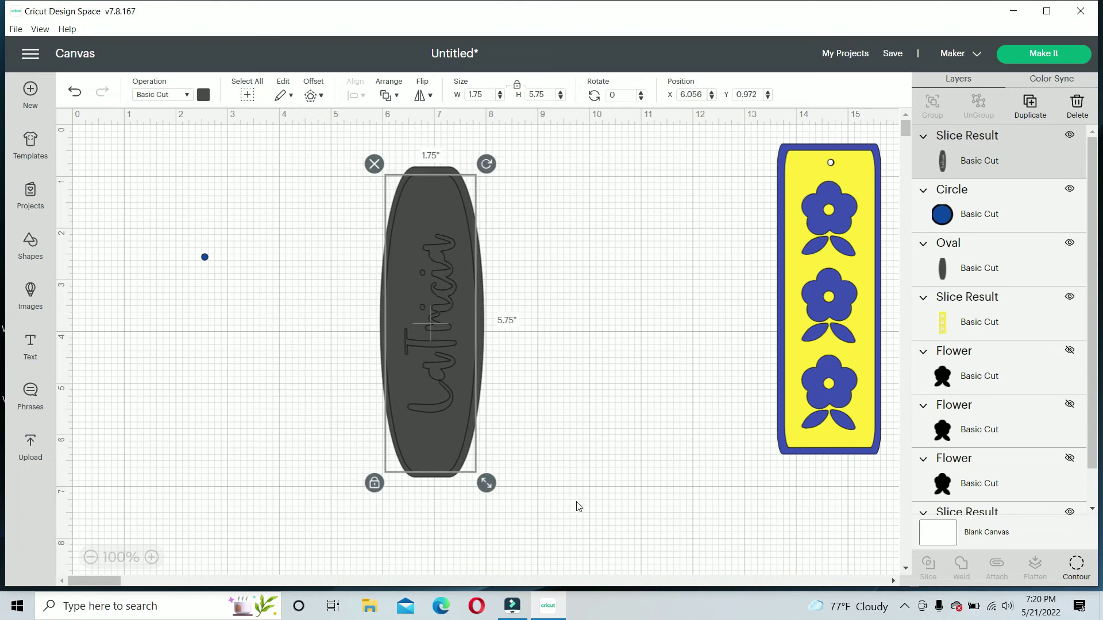
{"action": "left_click_drag", "start_coordinate": [538, 533], "coordinate": [333, 125]}
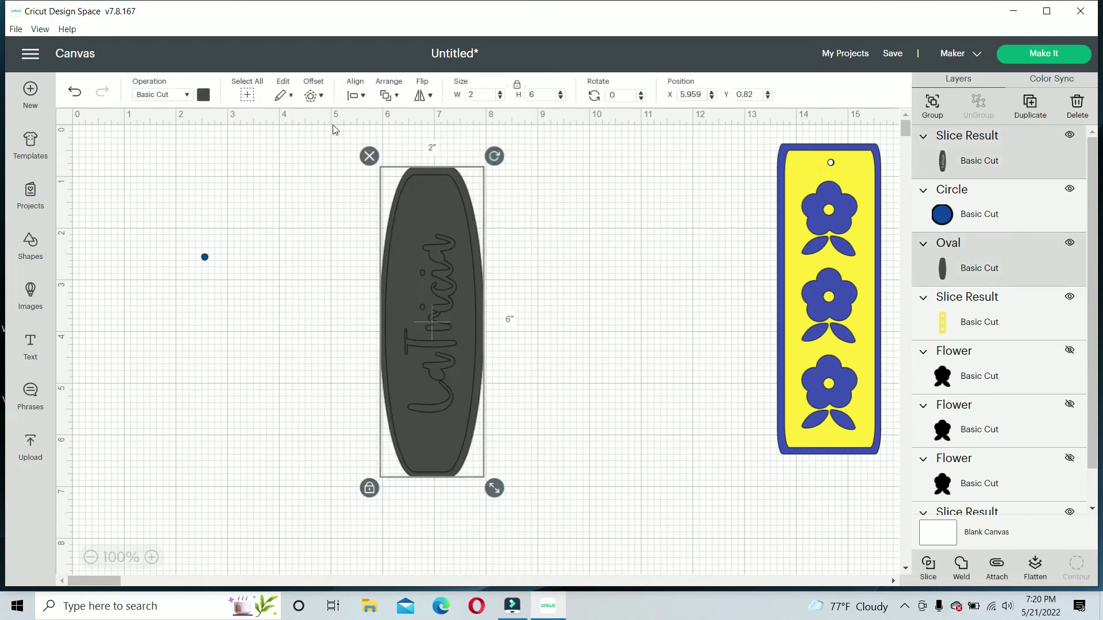
{"action": "left_click", "coordinate": [363, 96]}
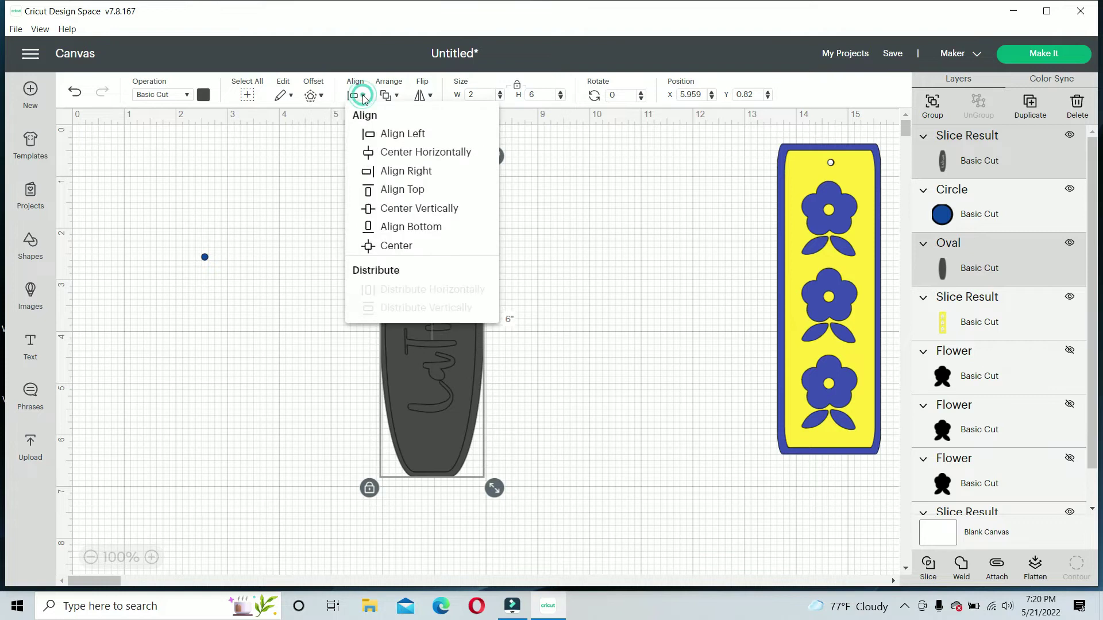
{"action": "left_click", "coordinate": [400, 247]}
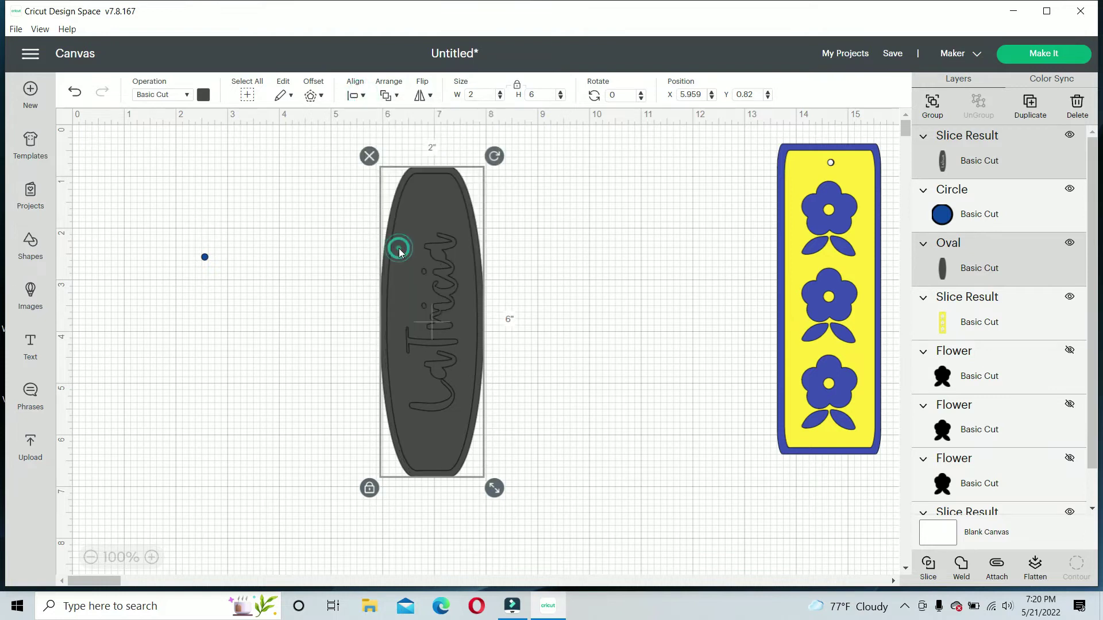
Move the small blue circle near the top end of the stacked ovals, at about X 6.9, Y 1.2 in.
{"action": "left_click", "coordinate": [205, 264]}
{"action": "left_click", "coordinate": [204, 258]}
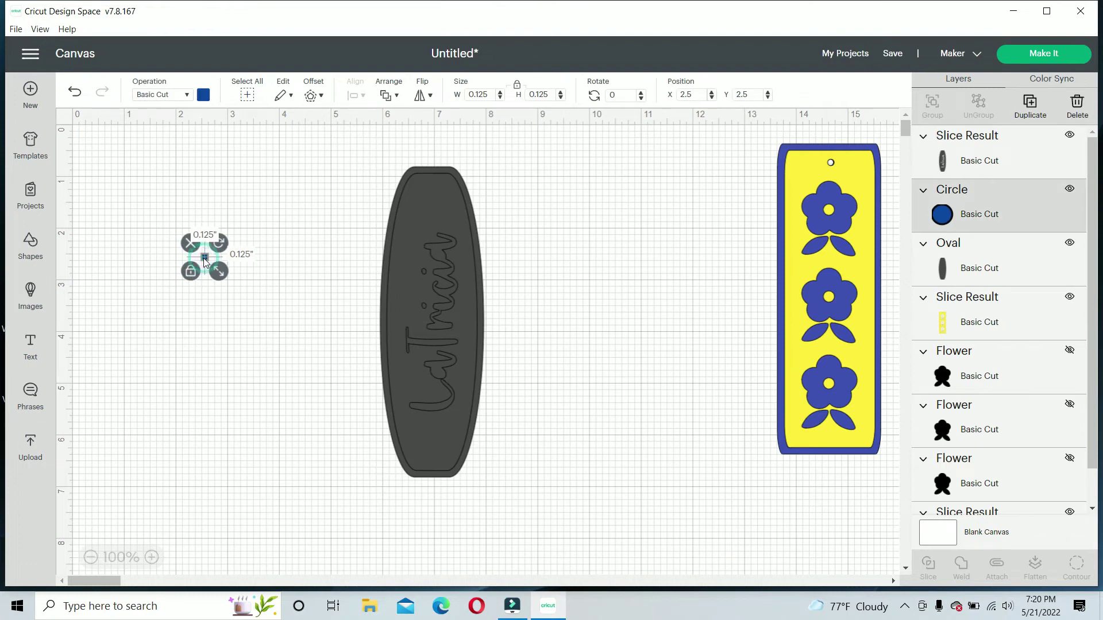
{"action": "left_click_drag", "start_coordinate": [206, 262], "coordinate": [433, 191]}
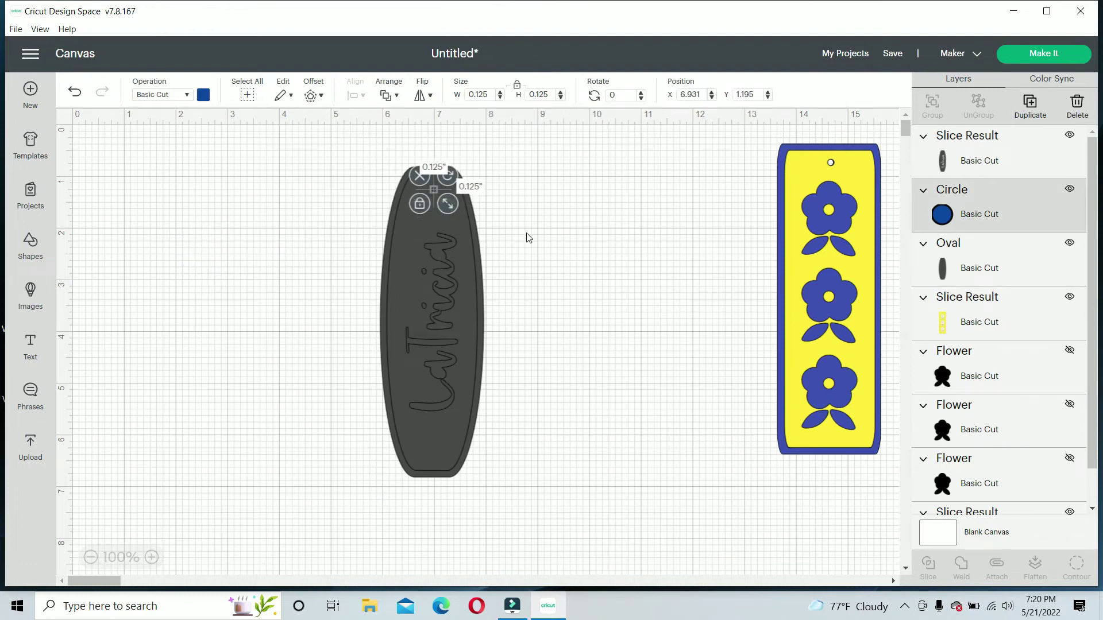
{"action": "left_click", "coordinate": [528, 237]}
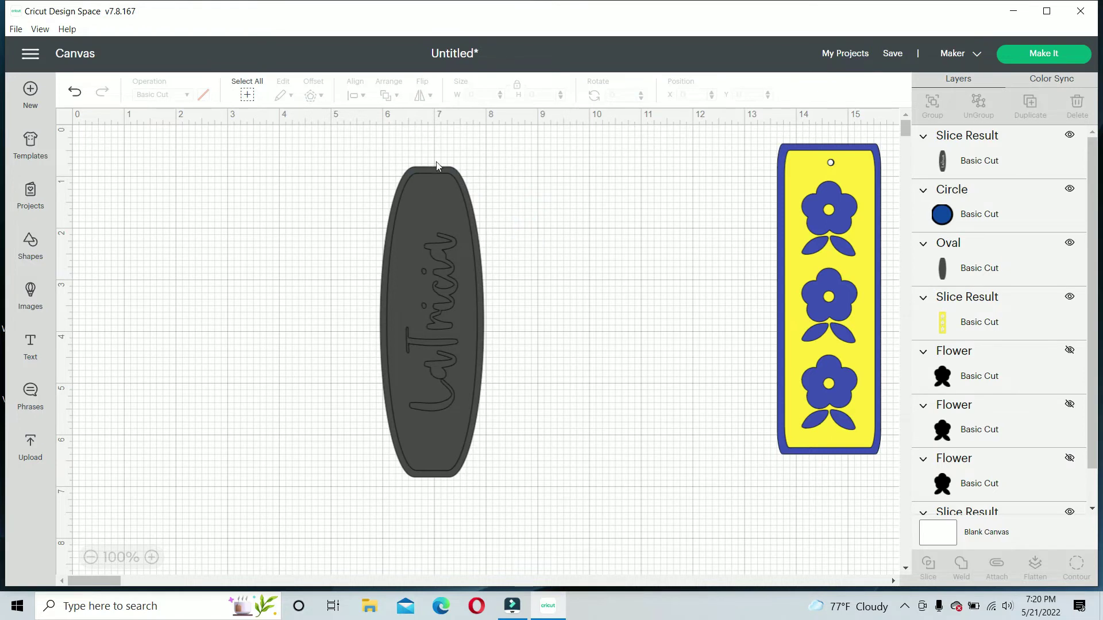
Send the name-cut oval, circle and larger oval to the back, placing the larger oval behind the other two.
{"action": "left_click_drag", "start_coordinate": [358, 147], "coordinate": [495, 545]}
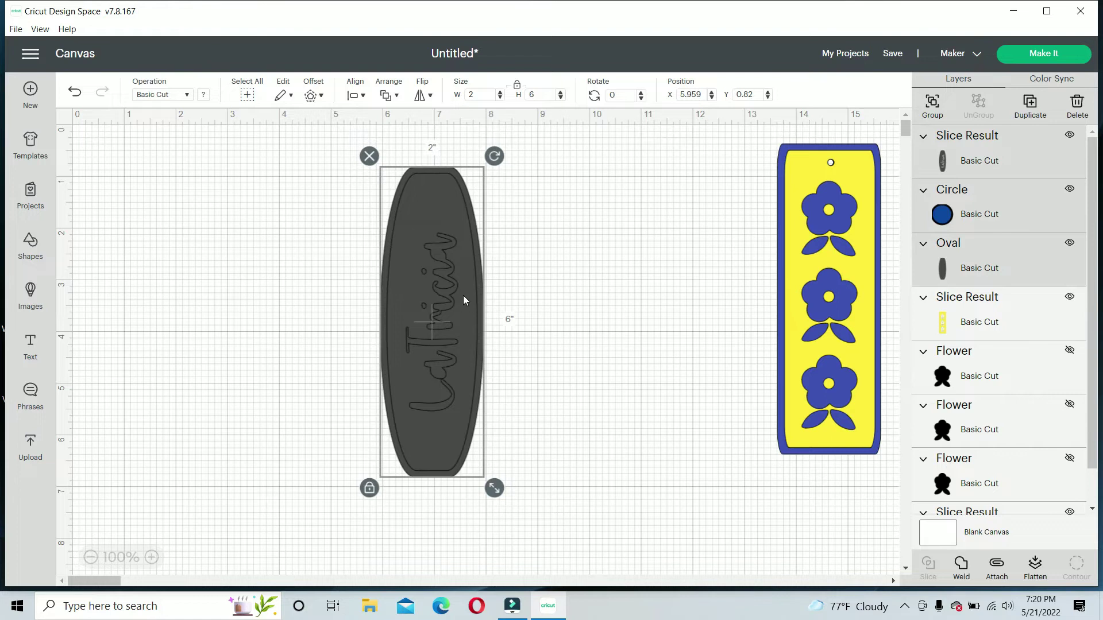
{"action": "left_click", "coordinate": [361, 96]}
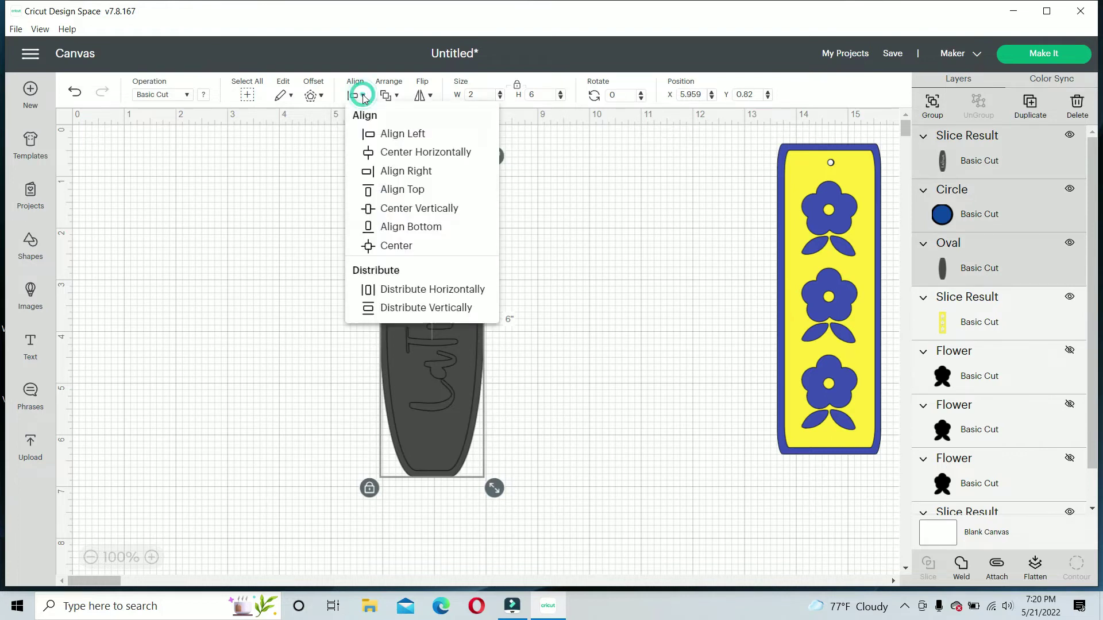
{"action": "left_click", "coordinate": [297, 195]}
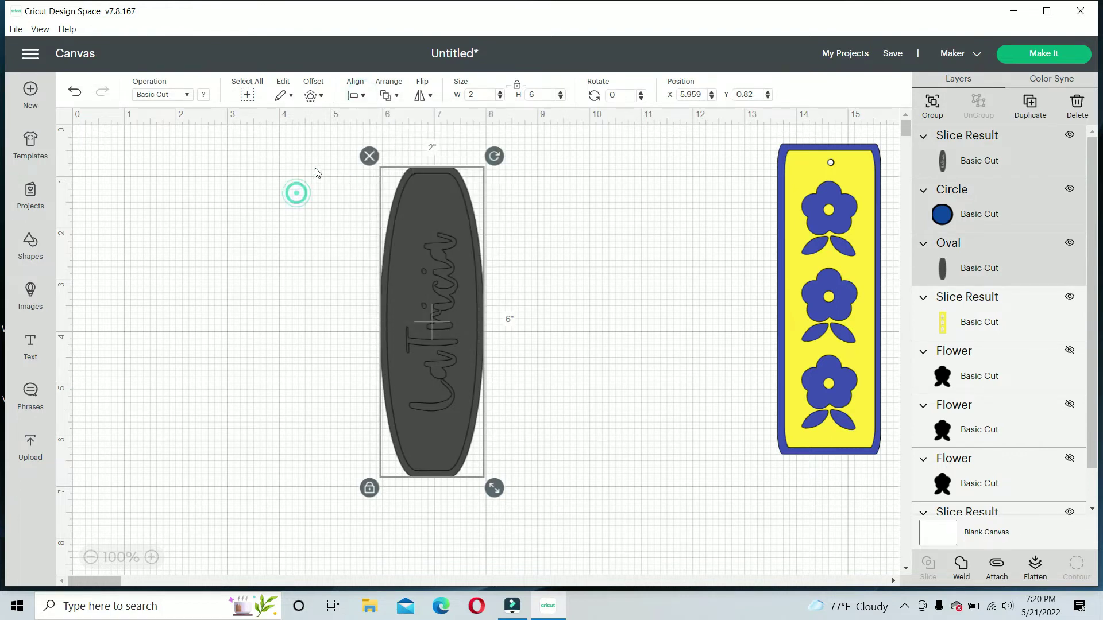
{"action": "left_click", "coordinate": [395, 99]}
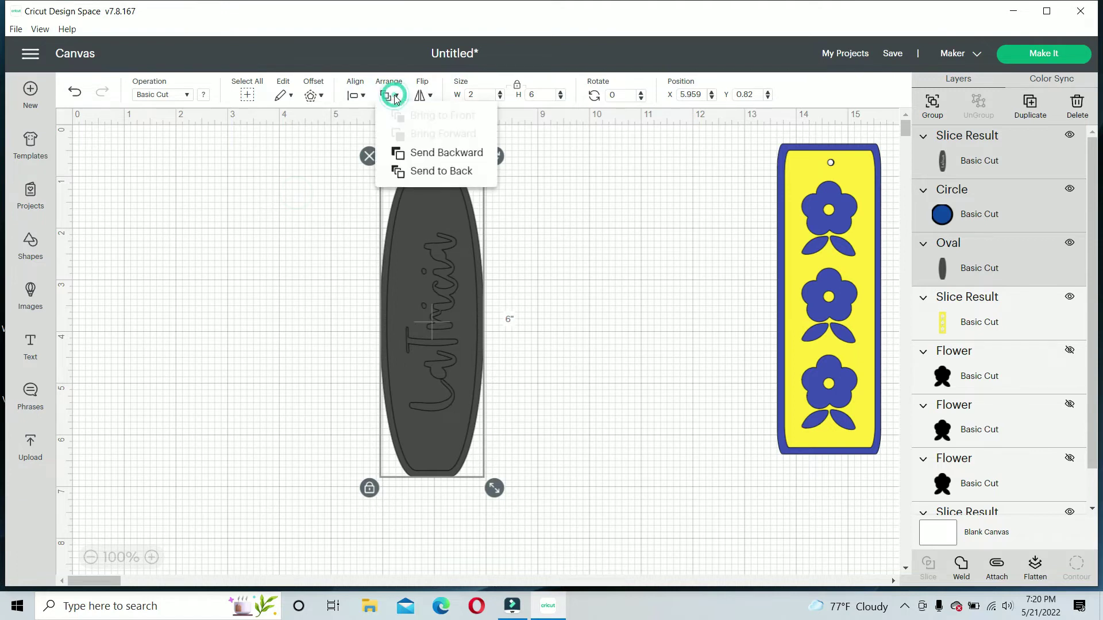
{"action": "left_click", "coordinate": [430, 171]}
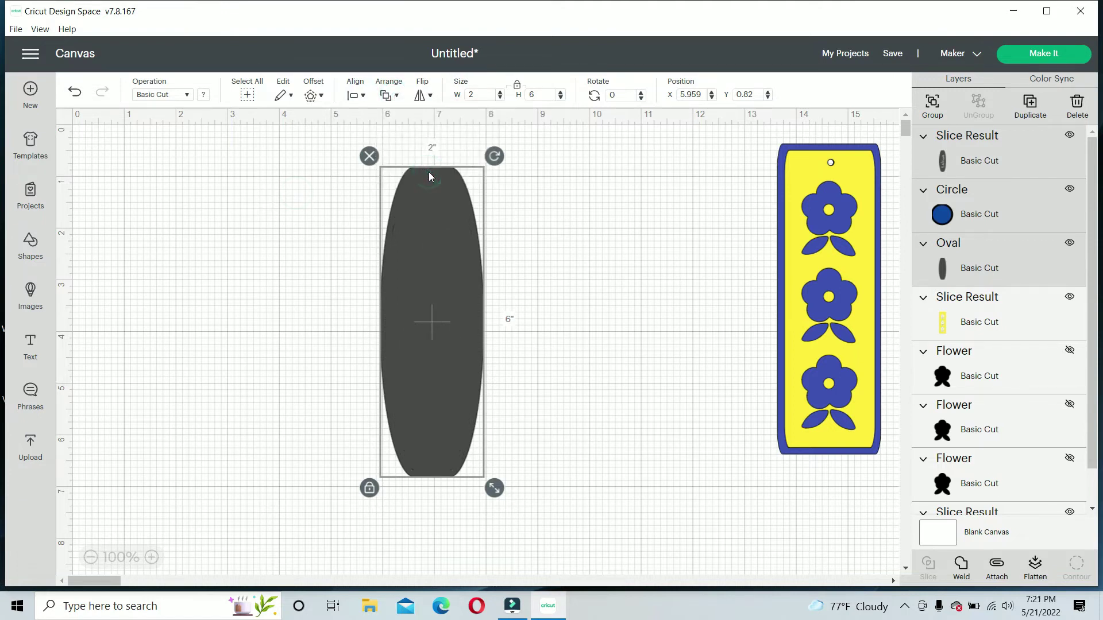
{"action": "left_click", "coordinate": [395, 96]}
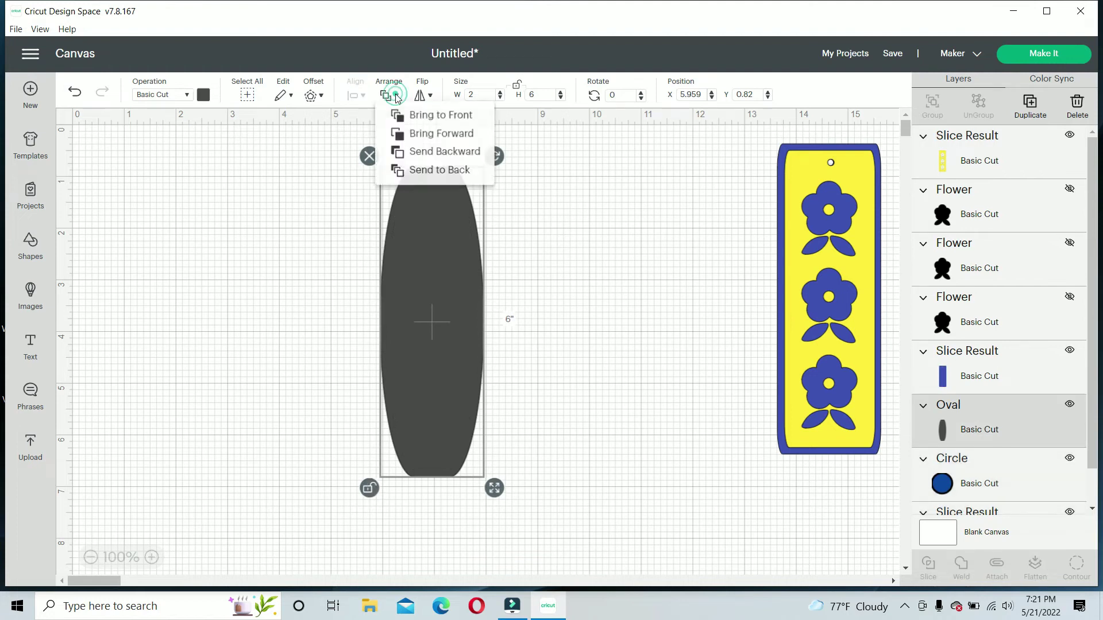
{"action": "left_click", "coordinate": [431, 172]}
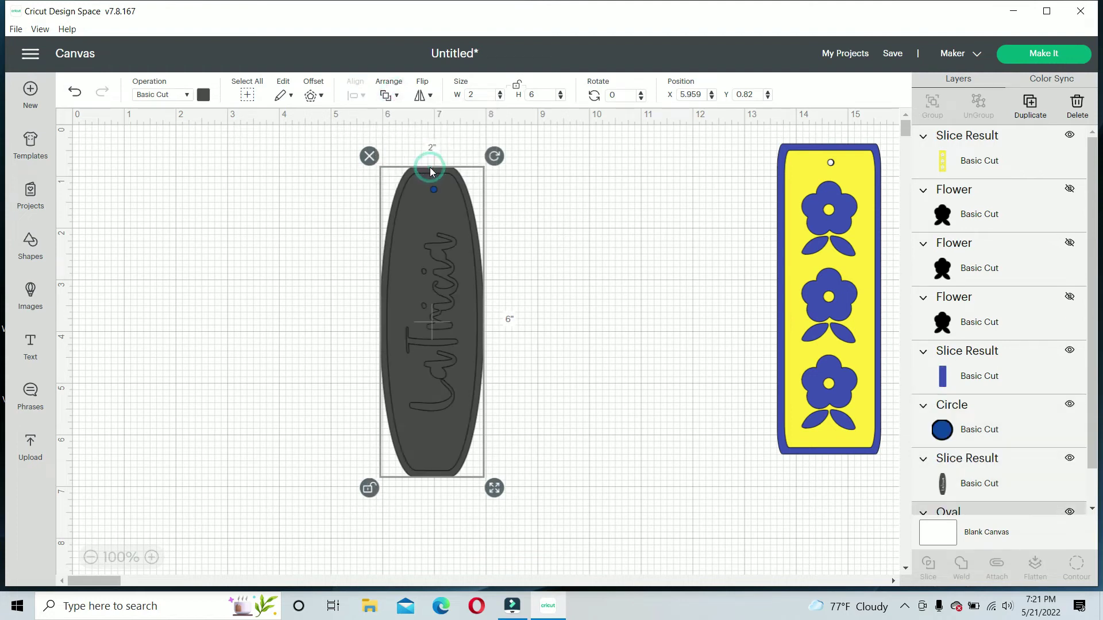
Center the small blue circle horizontally on the name-cut oval and slice it out of that oval.
{"action": "left_click", "coordinate": [584, 440]}
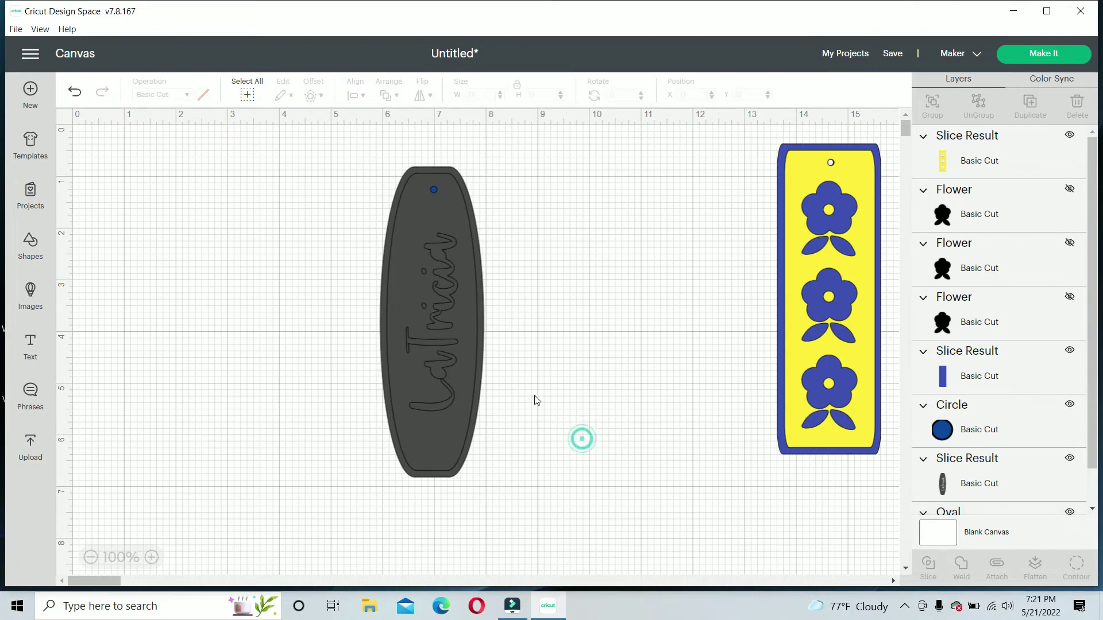
{"action": "left_click", "coordinate": [434, 193]}
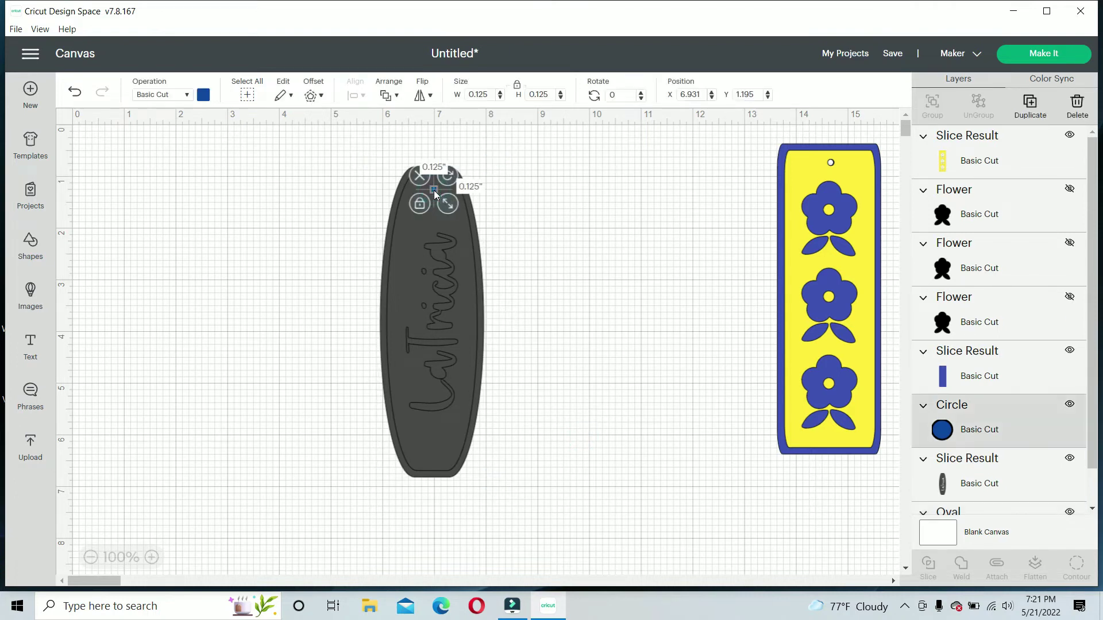
{"action": "left_click", "coordinate": [411, 259], "text": "shift"}
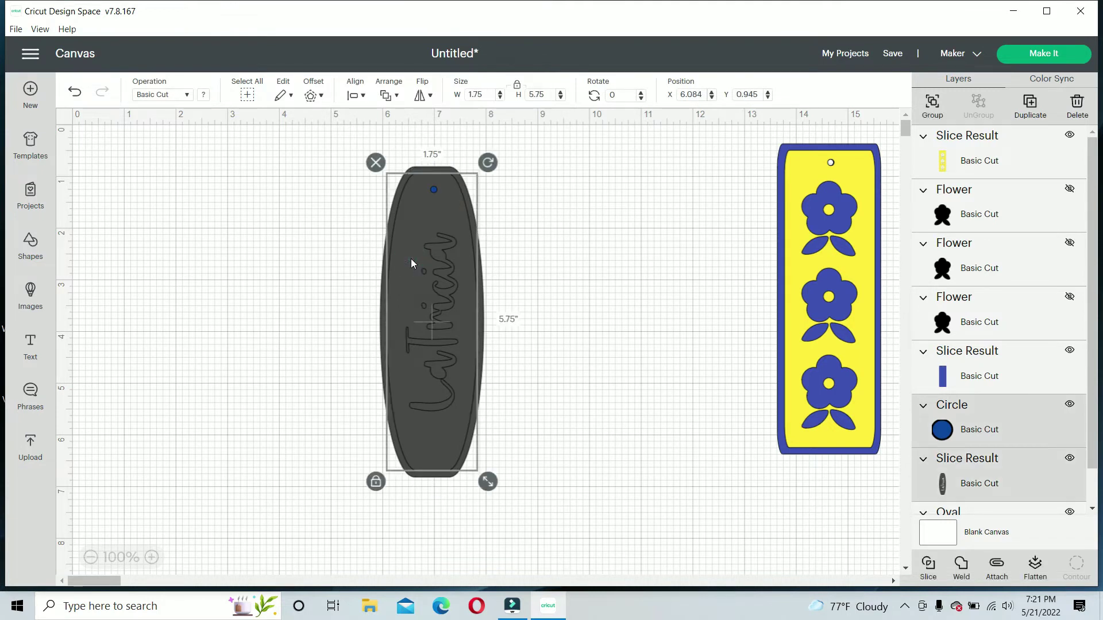
{"action": "left_click", "coordinate": [357, 97]}
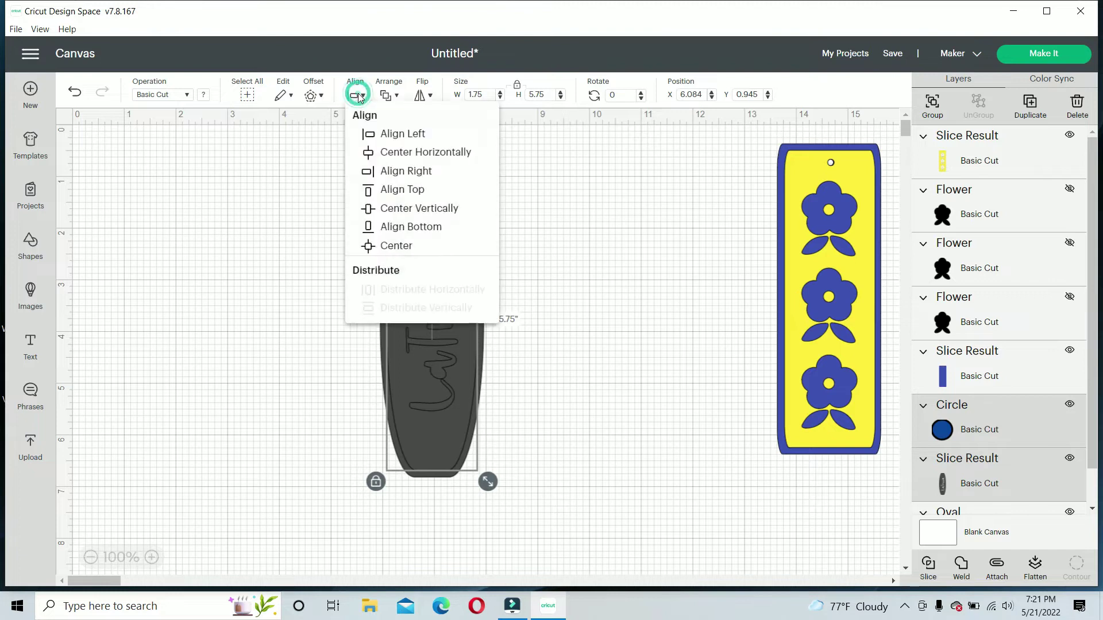
{"action": "left_click", "coordinate": [407, 152]}
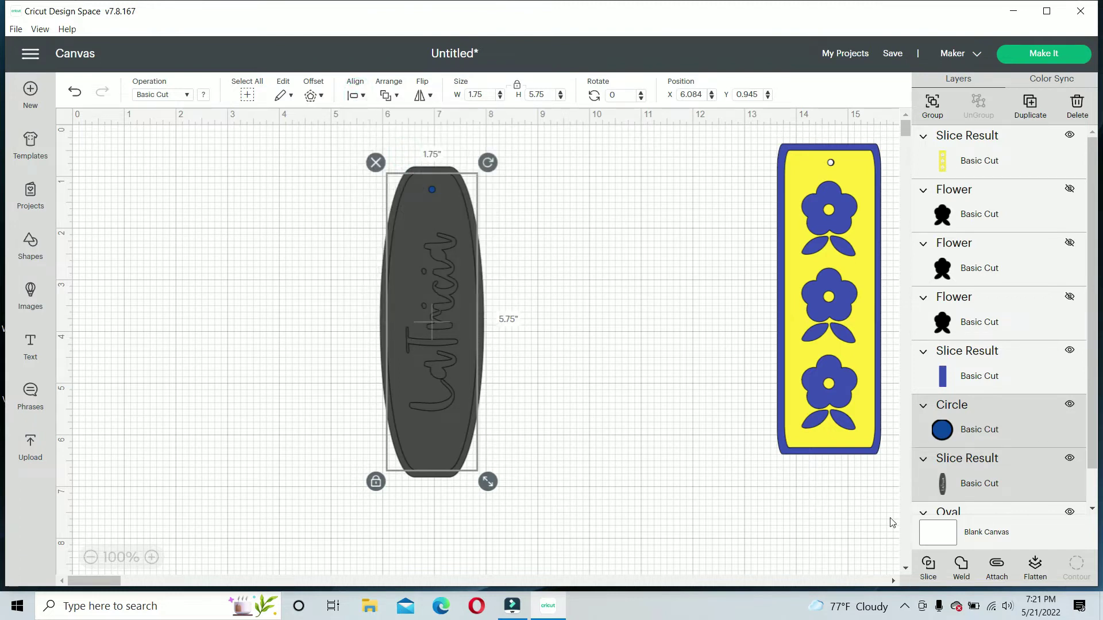
{"action": "left_click", "coordinate": [931, 570]}
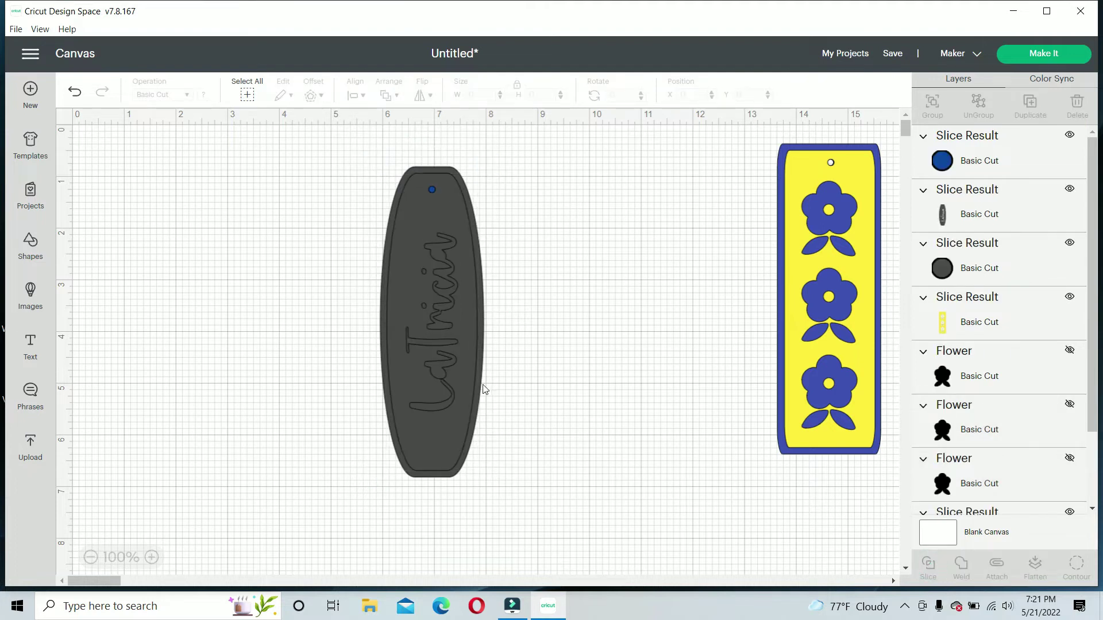
Move the name-cut oval aside near the flower bookmark and slice the blue circle out of the larger oval.
{"action": "left_click", "coordinate": [424, 248]}
{"action": "left_click_drag", "start_coordinate": [457, 258], "coordinate": [676, 279]}
{"action": "left_click", "coordinate": [491, 522]}
{"action": "left_click_drag", "start_coordinate": [502, 515], "coordinate": [354, 134]}
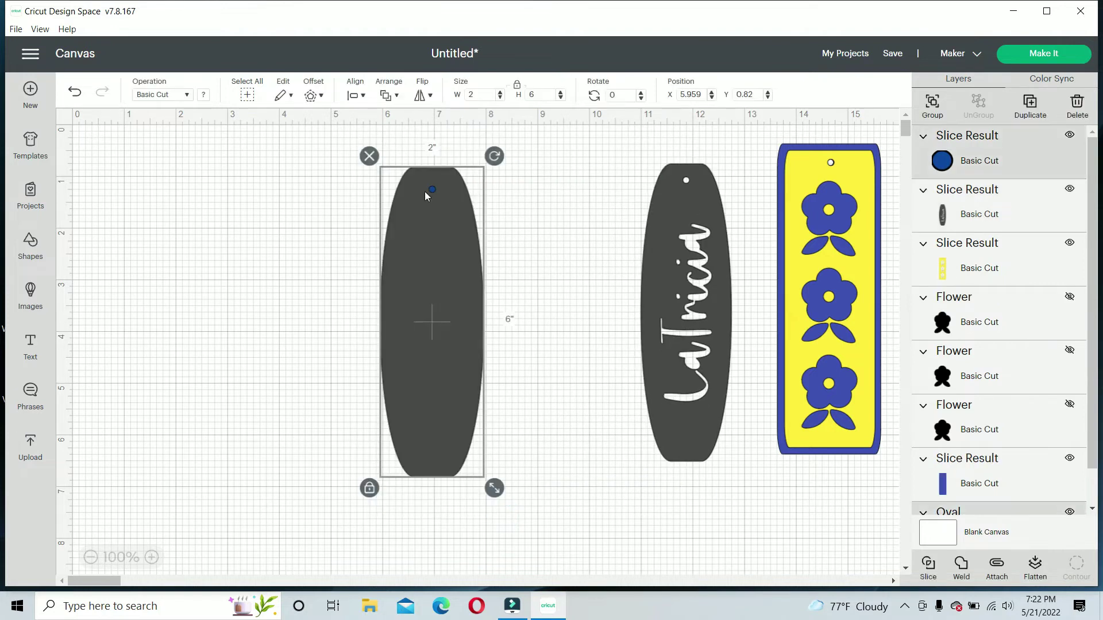
{"action": "left_click", "coordinate": [928, 565]}
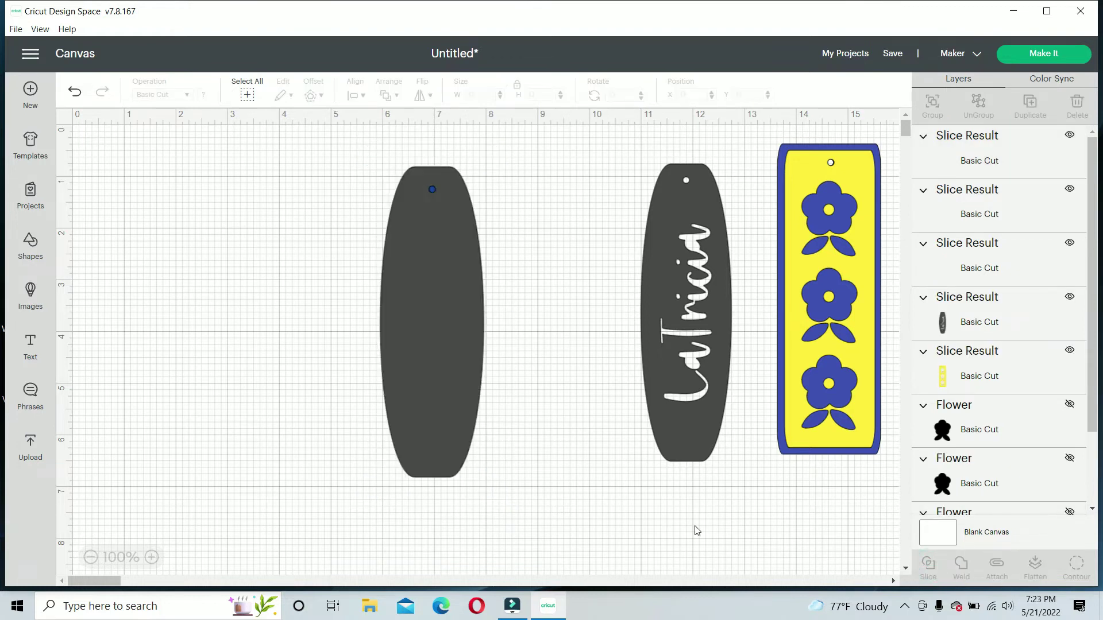
Recolor the name-cut oval blue and the larger punched oval yellow, using the existing material colors.
{"action": "left_click", "coordinate": [668, 277]}
{"action": "left_click", "coordinate": [200, 98]}
{"action": "left_click", "coordinate": [242, 159]}
{"action": "left_click", "coordinate": [546, 310]}
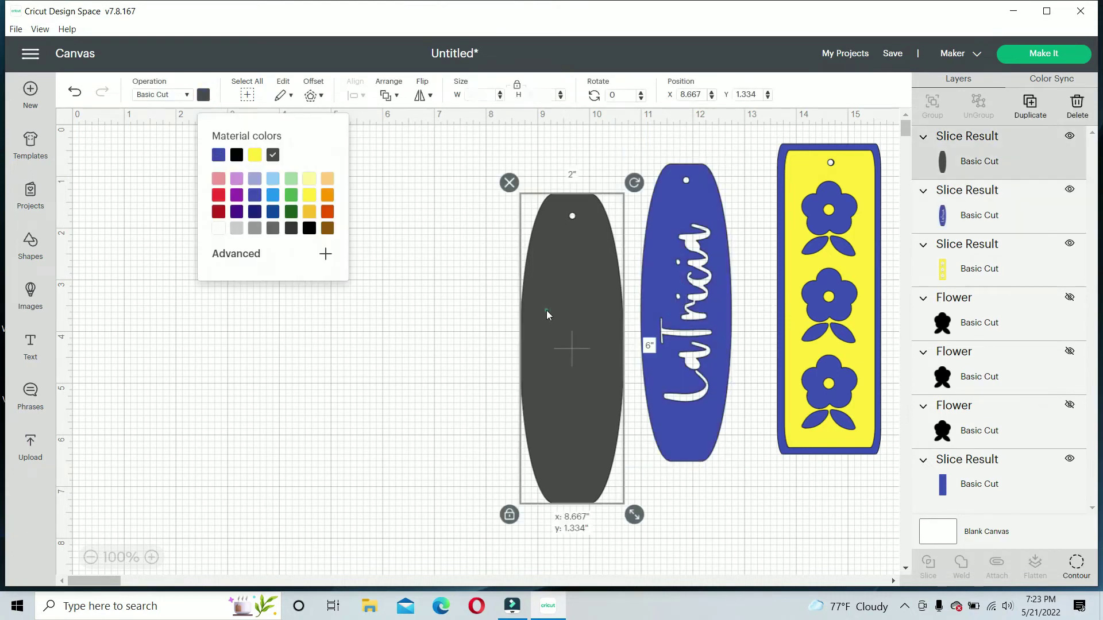
{"action": "left_click", "coordinate": [254, 159]}
Place the blue name-cut oval over the yellow oval and bring it to the front.
{"action": "left_click_drag", "start_coordinate": [686, 310], "coordinate": [568, 298]}
{"action": "left_click", "coordinate": [389, 95]}
{"action": "left_click", "coordinate": [431, 111]}
Move the two stacked ovals together beside the flower bookmark, at about X 11.5, Y 0.4 in.
{"action": "left_click", "coordinate": [455, 322]}
{"action": "left_click_drag", "start_coordinate": [688, 540], "coordinate": [442, 116]}
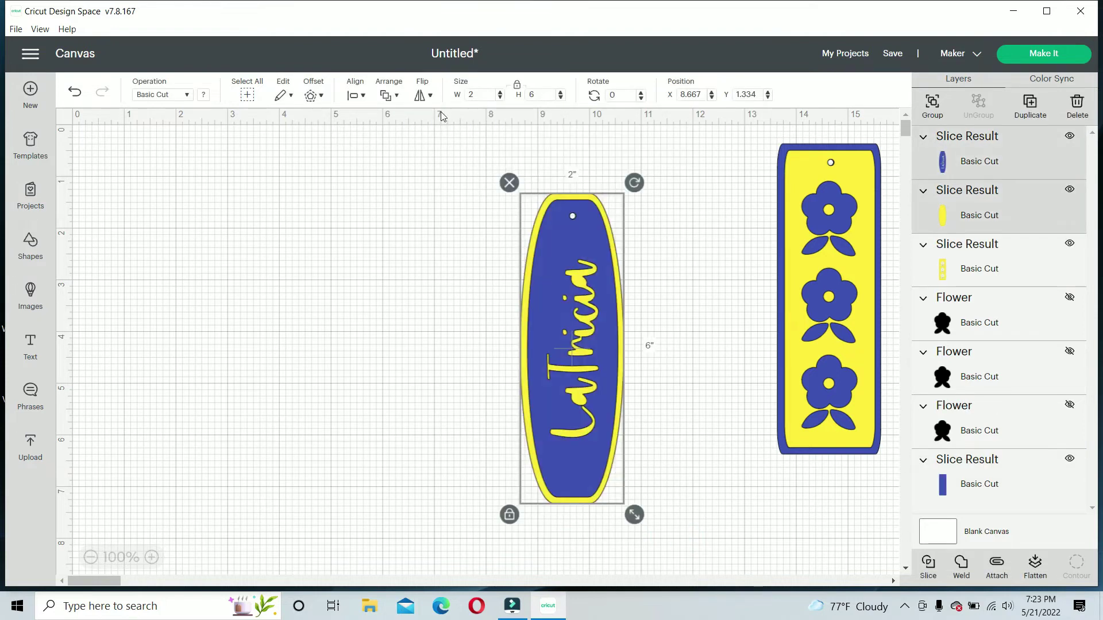
{"action": "left_click_drag", "start_coordinate": [567, 313], "coordinate": [706, 263]}
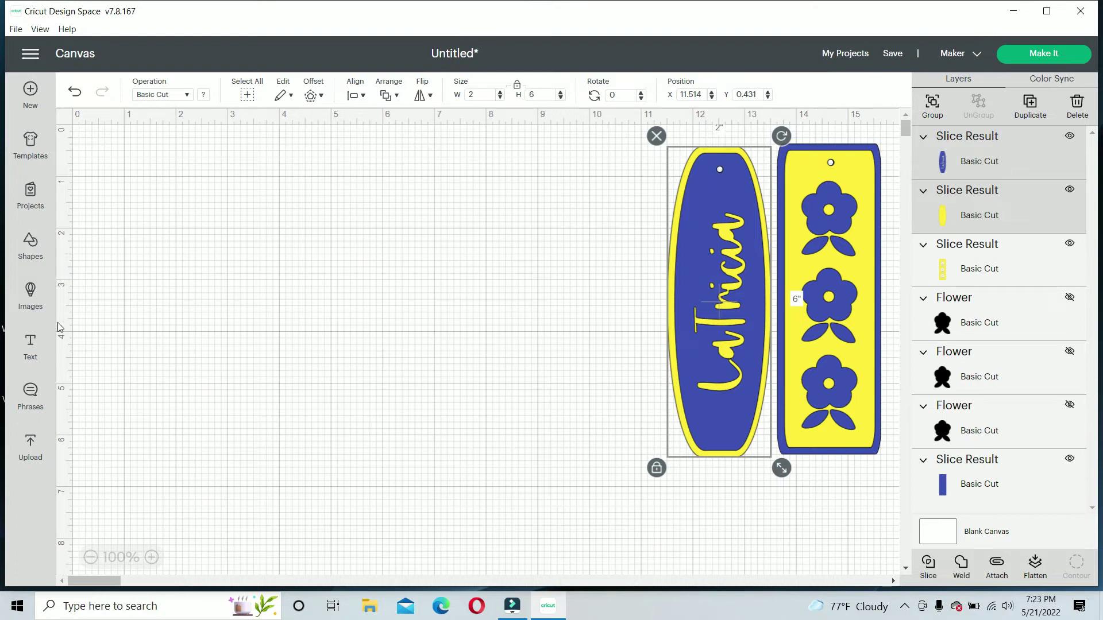
Search the image library for "bookmark" and add the plain orange rectangular bookmark with the curved slit to the canvas.
{"action": "left_click", "coordinate": [29, 293]}
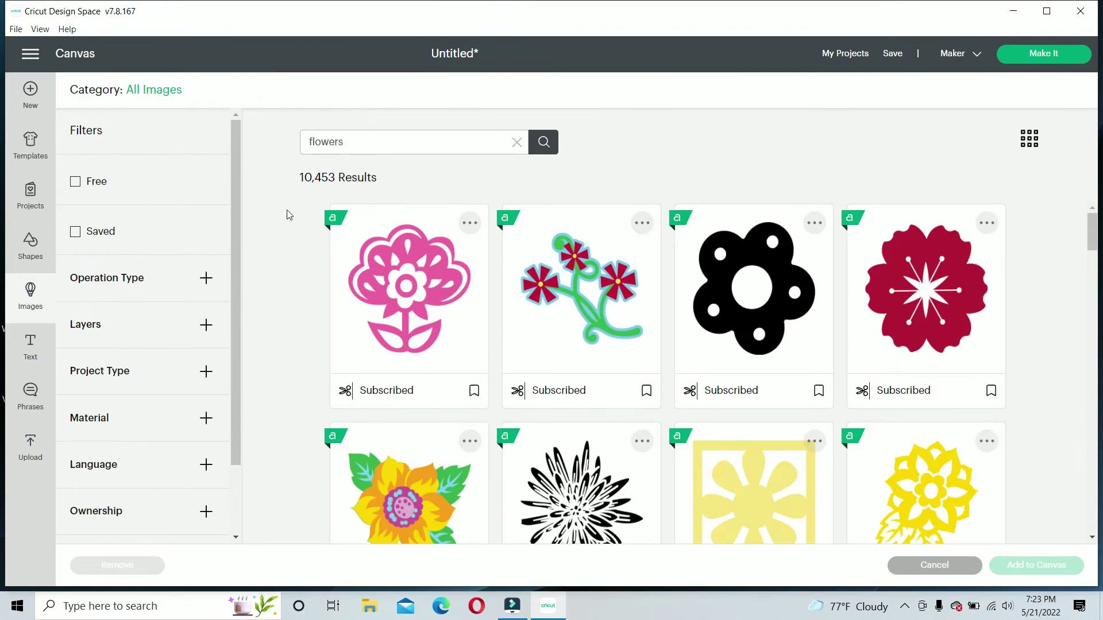
{"action": "left_click_drag", "start_coordinate": [352, 143], "coordinate": [288, 140]}
{"action": "type", "text": "bookmark"}
{"action": "key", "text": "Return"}
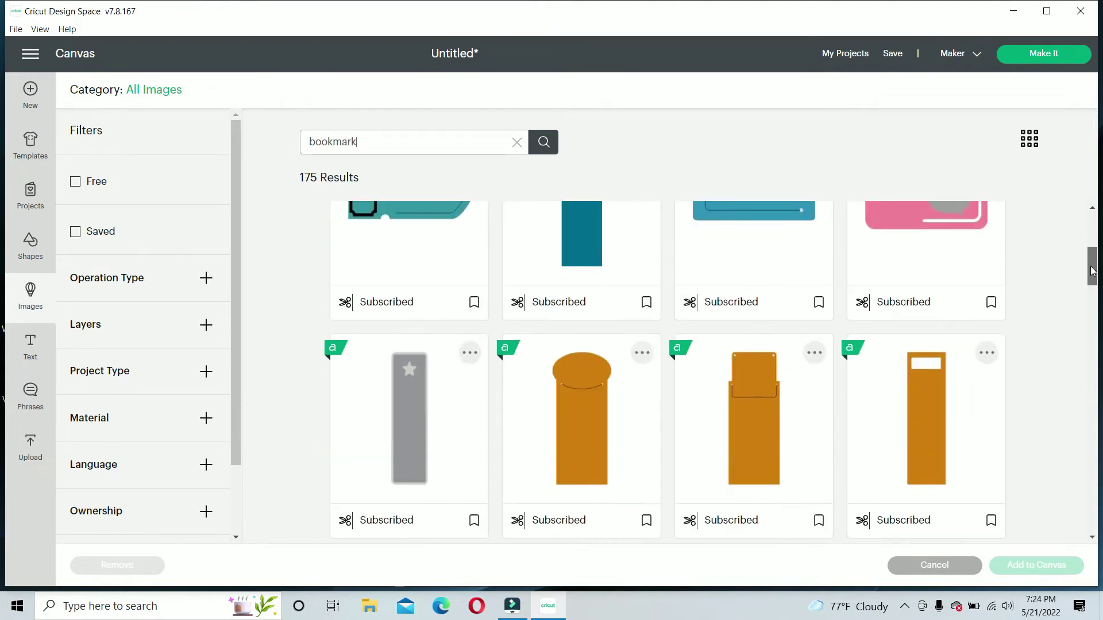
{"action": "left_click", "coordinate": [926, 298]}
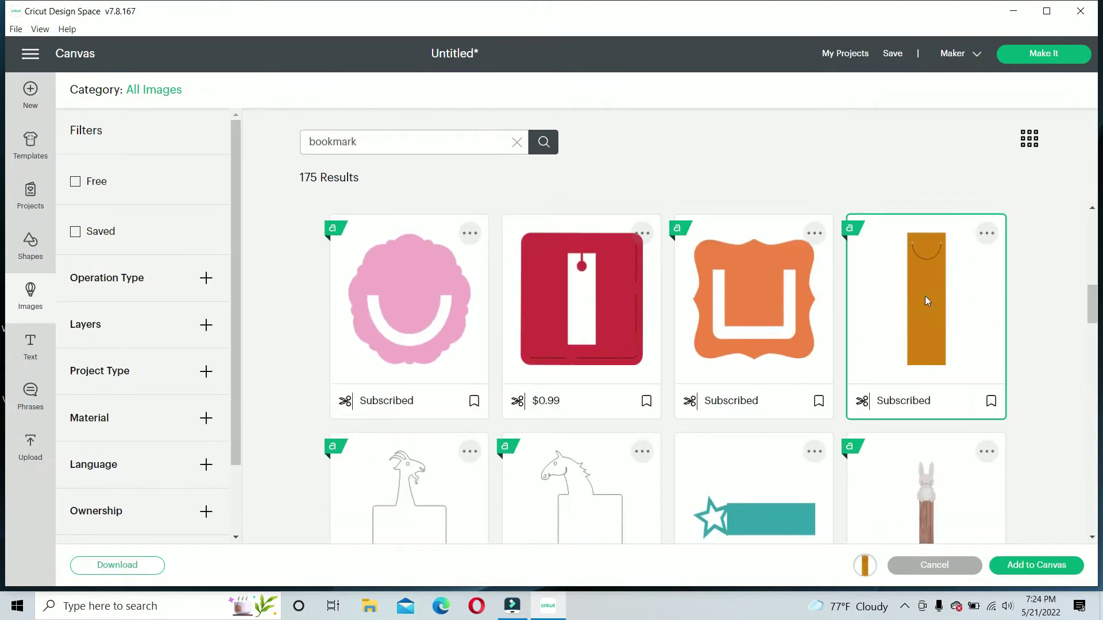
{"action": "left_click", "coordinate": [1020, 566]}
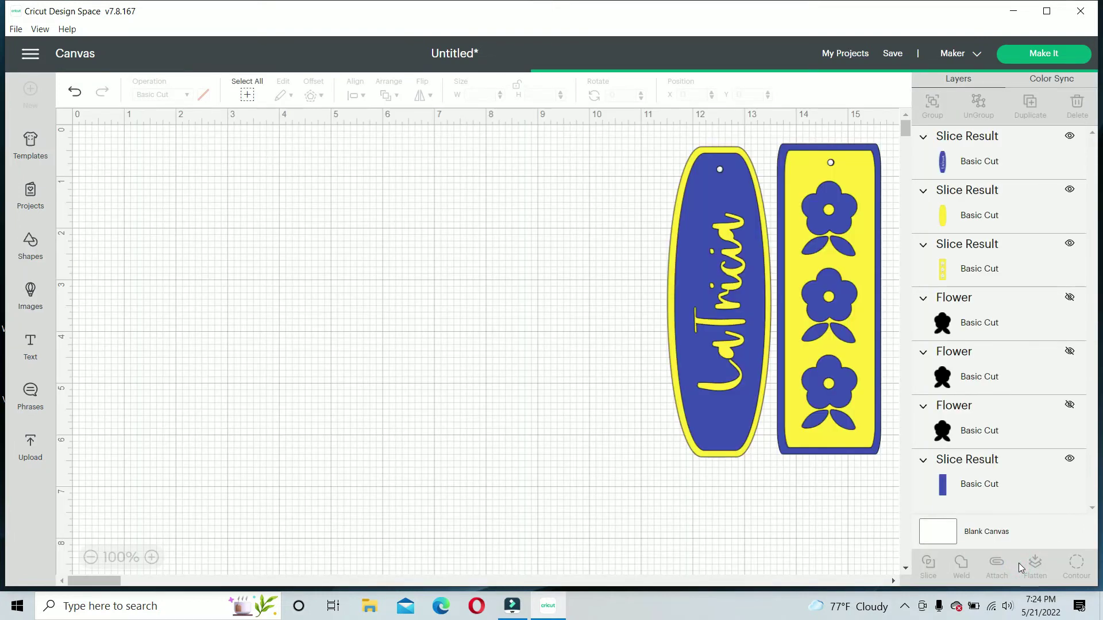
Move the orange bookmark to about X 5.2, Y 1.8 in, unlock its proportions and size it 2 by 6 in.
{"action": "left_click_drag", "start_coordinate": [140, 268], "coordinate": [380, 332]}
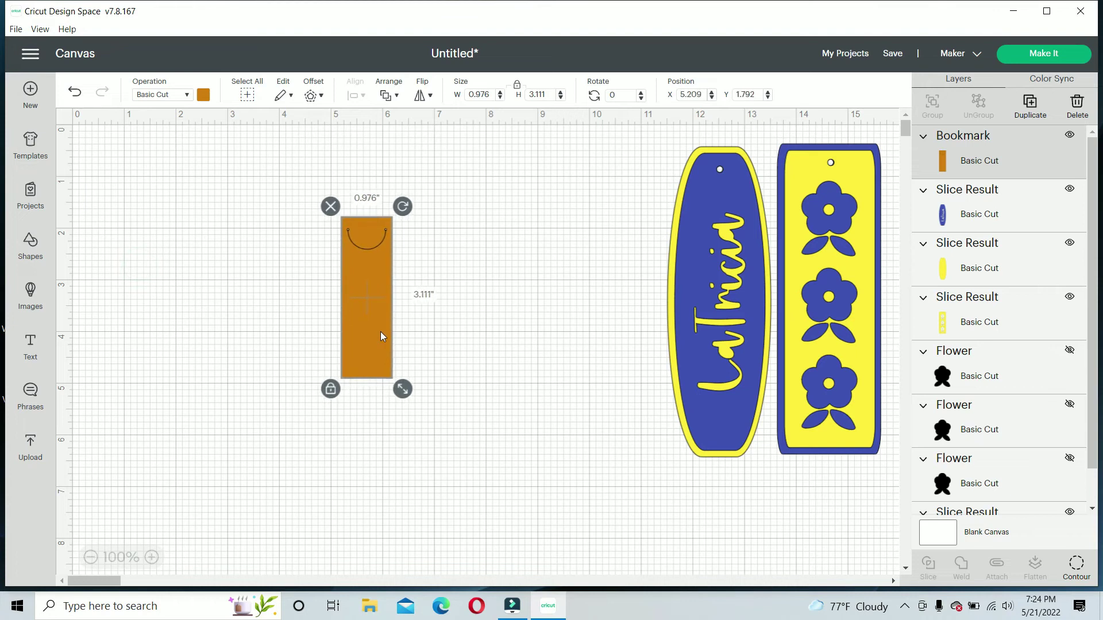
{"action": "left_click", "coordinate": [331, 389]}
{"action": "double_click", "coordinate": [492, 93]}
{"action": "type", "text": "2"}
{"action": "double_click", "coordinate": [554, 95]}
{"action": "type", "text": "6"}
{"action": "key", "text": "Return"}
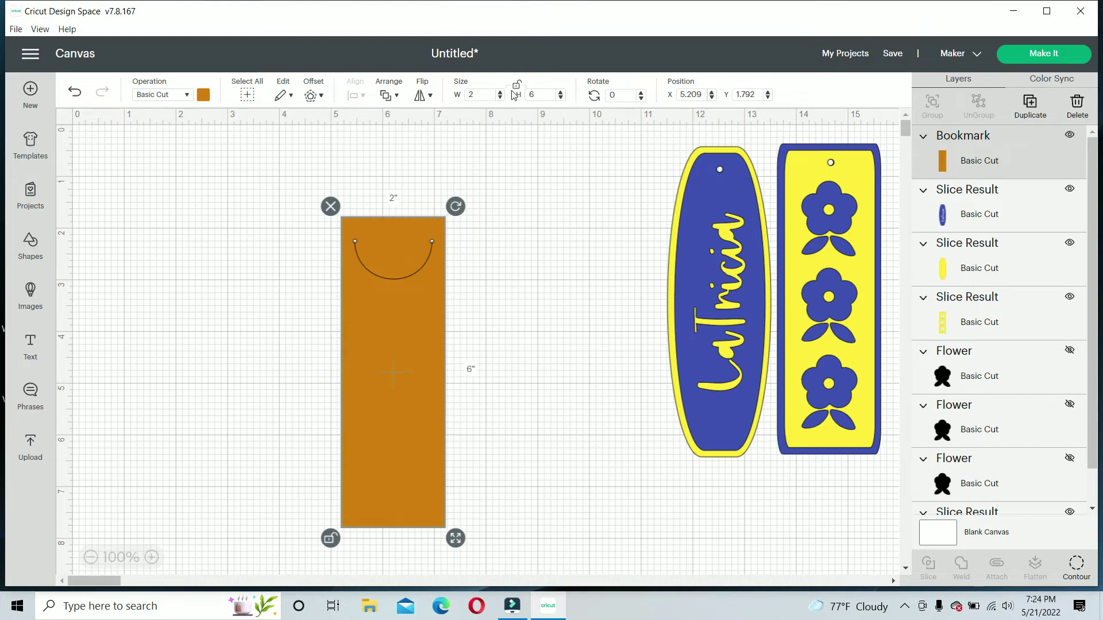
{"action": "left_click", "coordinate": [267, 224]}
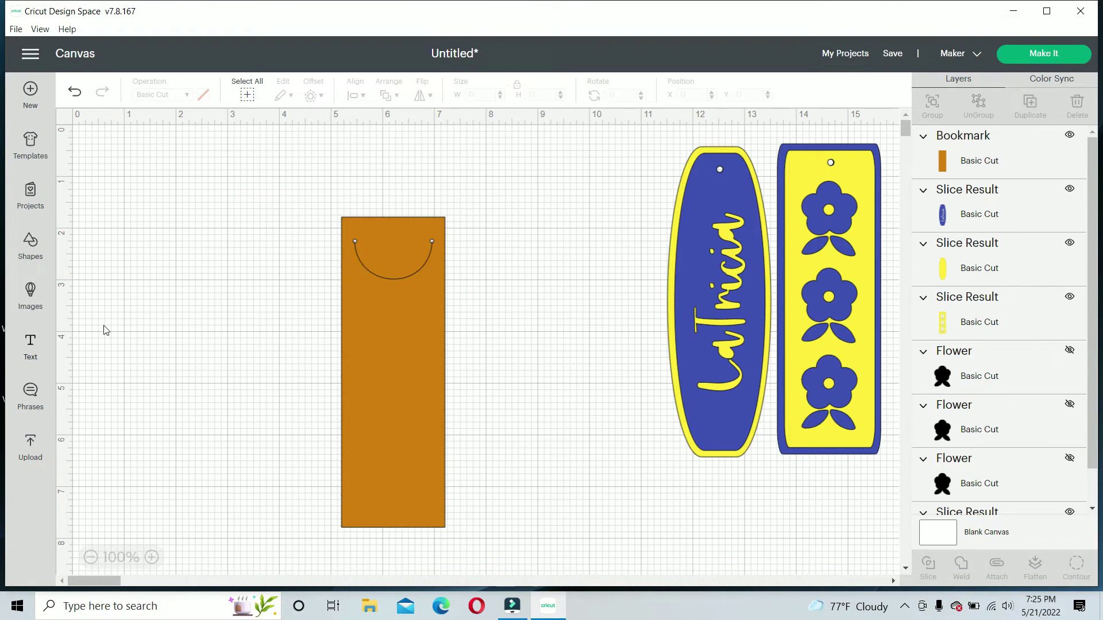
Search the image library for "book" and add the open book with black pages and green cover to the canvas.
{"action": "left_click", "coordinate": [30, 290]}
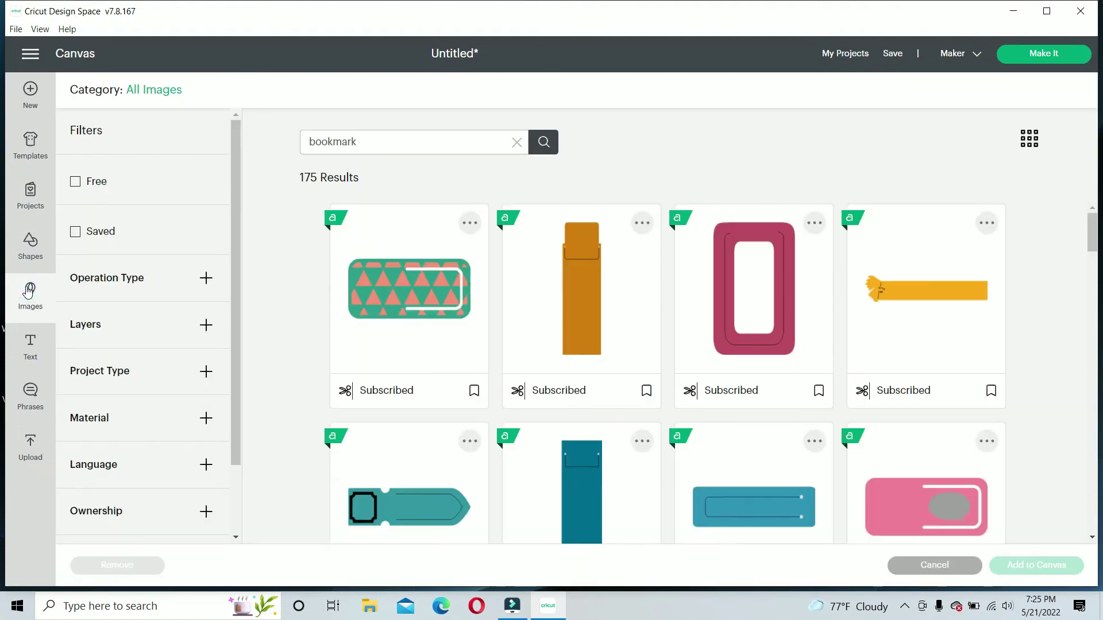
{"action": "left_click_drag", "start_coordinate": [372, 142], "coordinate": [331, 138]}
{"action": "type", "text": "k"}
{"action": "key", "text": "Return"}
{"action": "left_click_drag", "start_coordinate": [1091, 247], "coordinate": [1077, 619]}
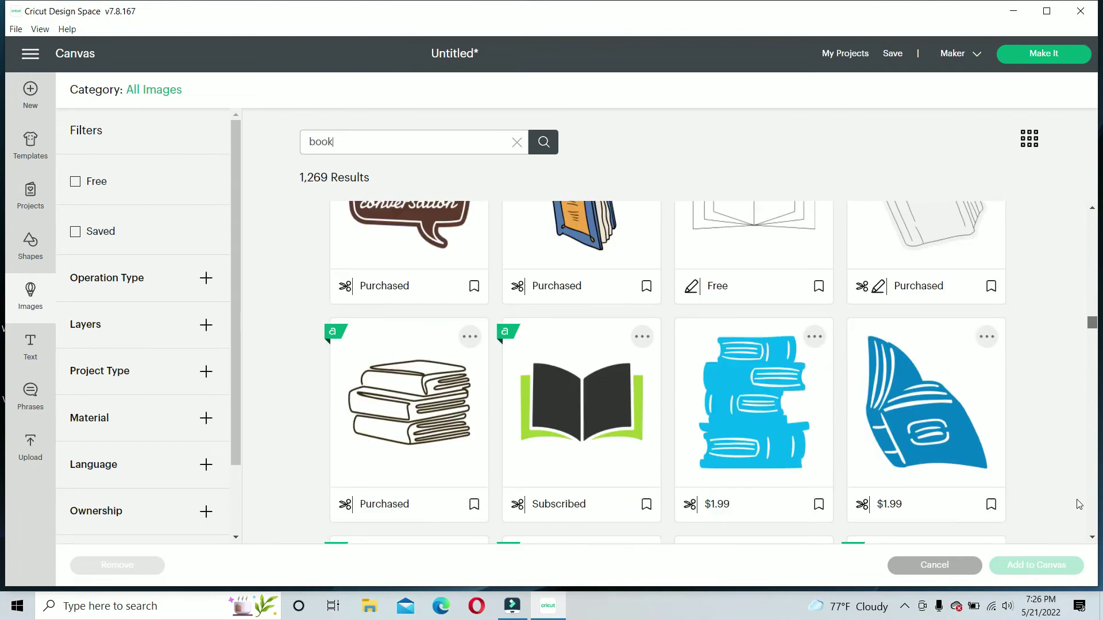
{"action": "left_click", "coordinate": [587, 444]}
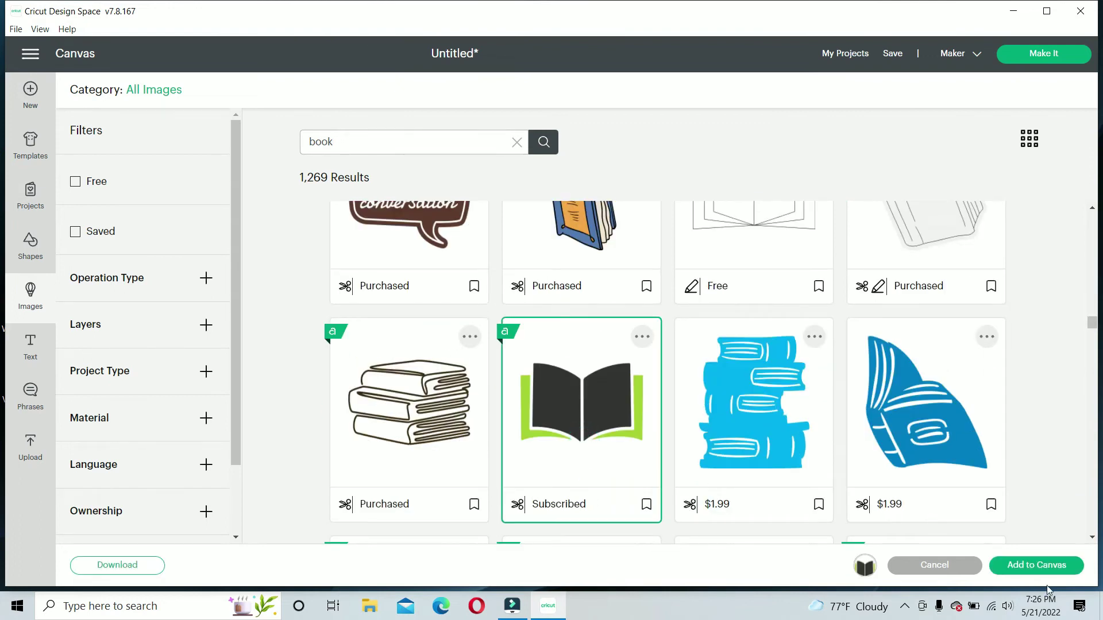
{"action": "left_click", "coordinate": [1037, 566]}
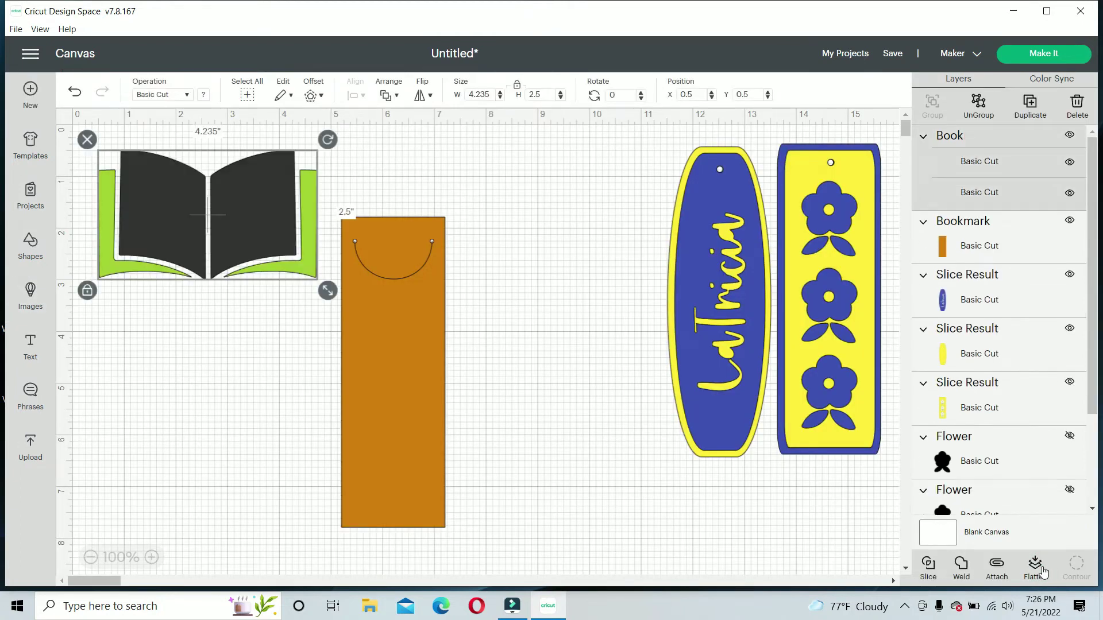
Place the open book at the lower end of the orange bookmark and scale it to about 1.8 by 1.06 in.
{"action": "left_click_drag", "start_coordinate": [301, 266], "coordinate": [435, 463]}
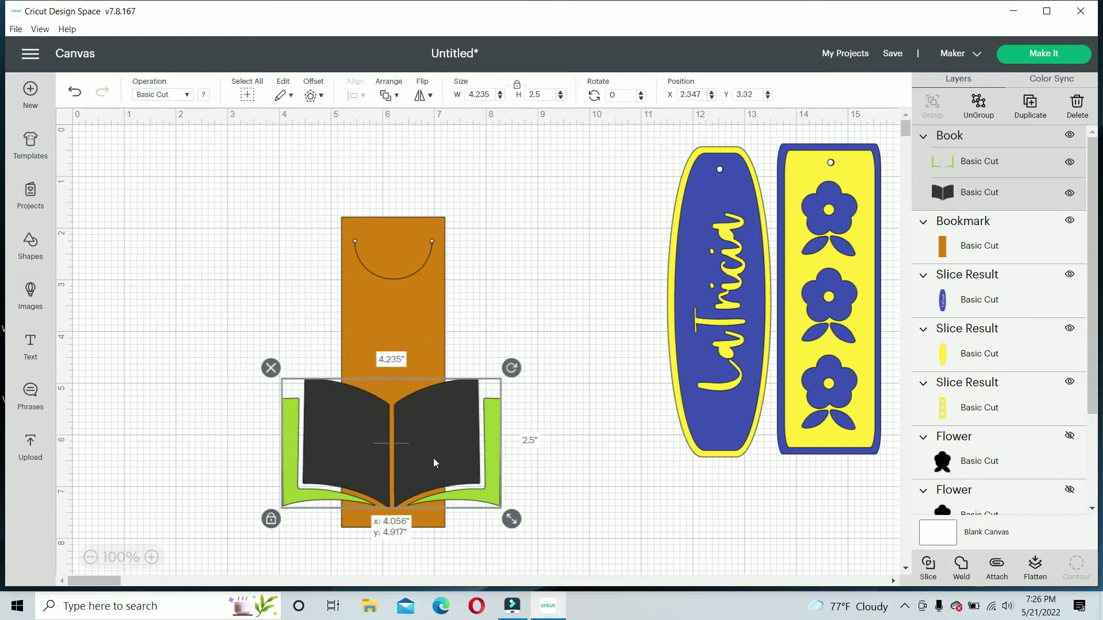
{"action": "left_click_drag", "start_coordinate": [512, 519], "coordinate": [410, 467]}
{"action": "left_click", "coordinate": [527, 539]}
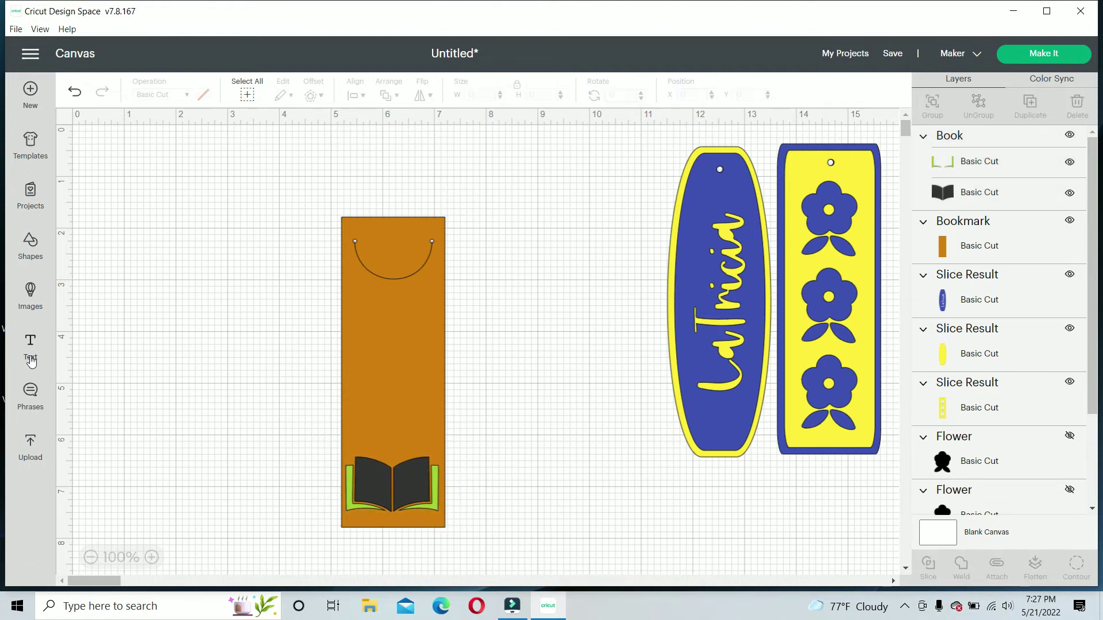
Add a text object and set its font to DTC Peach Cakes.
{"action": "left_click", "coordinate": [31, 359]}
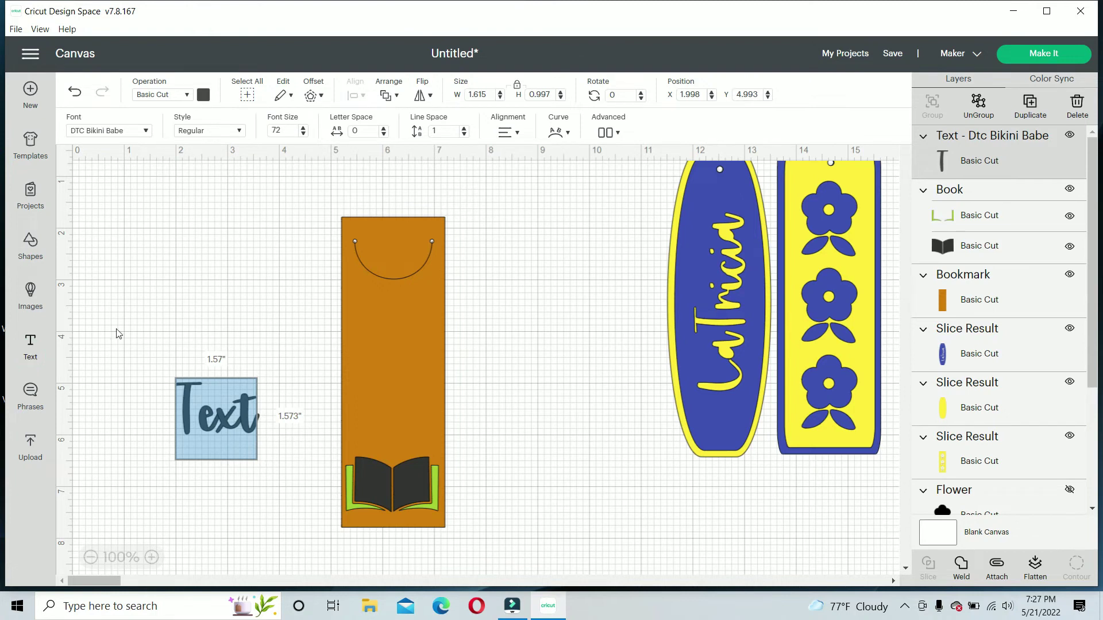
{"action": "left_click", "coordinate": [145, 131]}
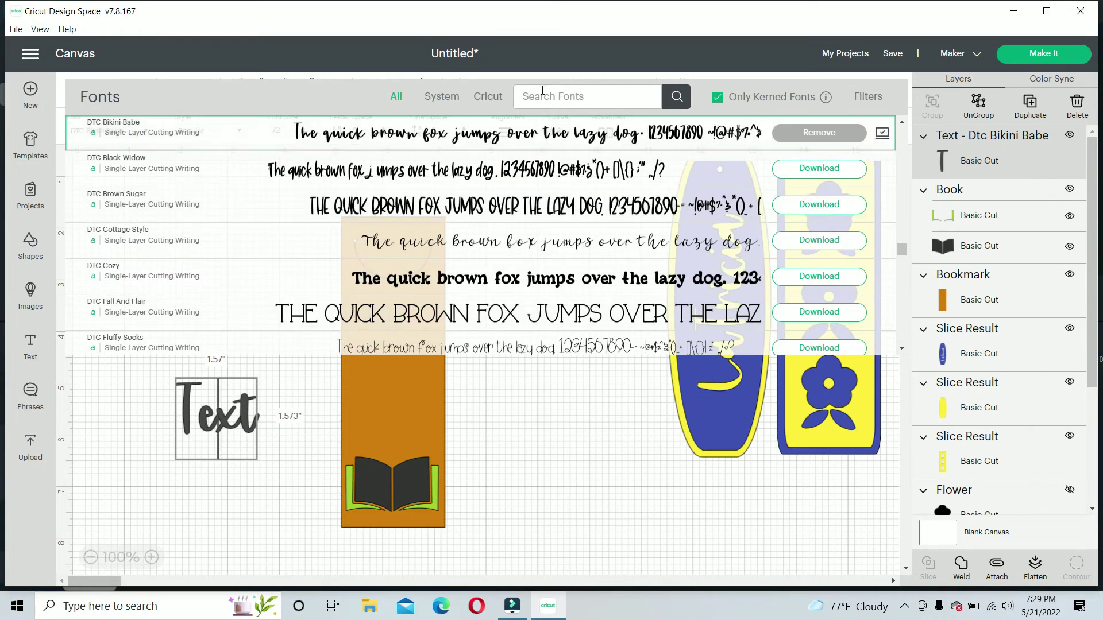
{"action": "left_click", "coordinate": [538, 96]}
{"action": "type", "text": "peach cake"}
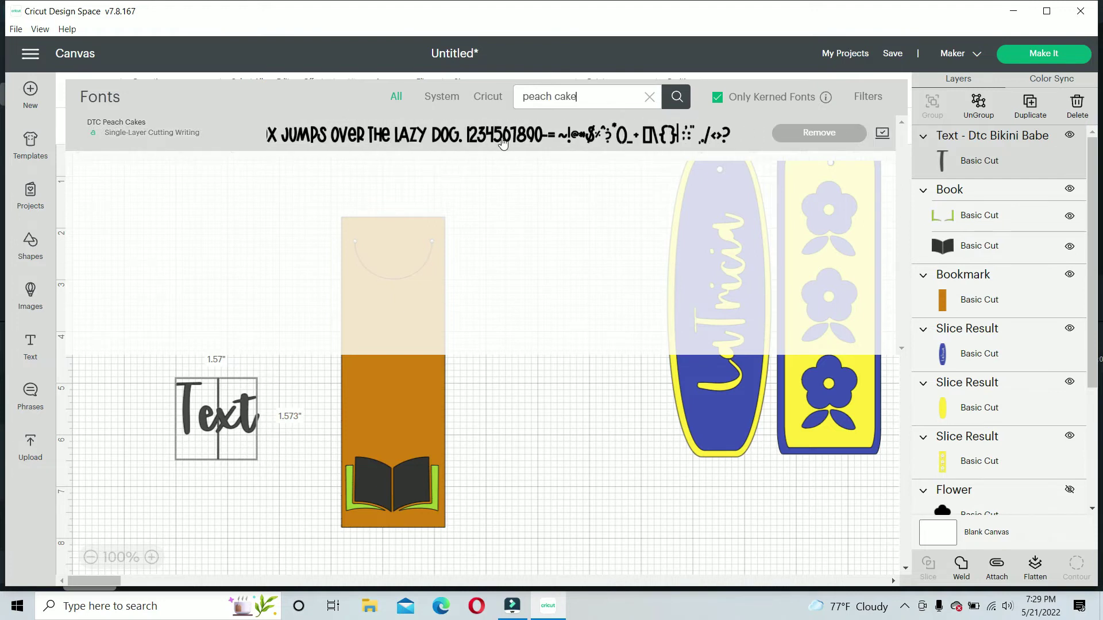
{"action": "left_click", "coordinate": [503, 140]}
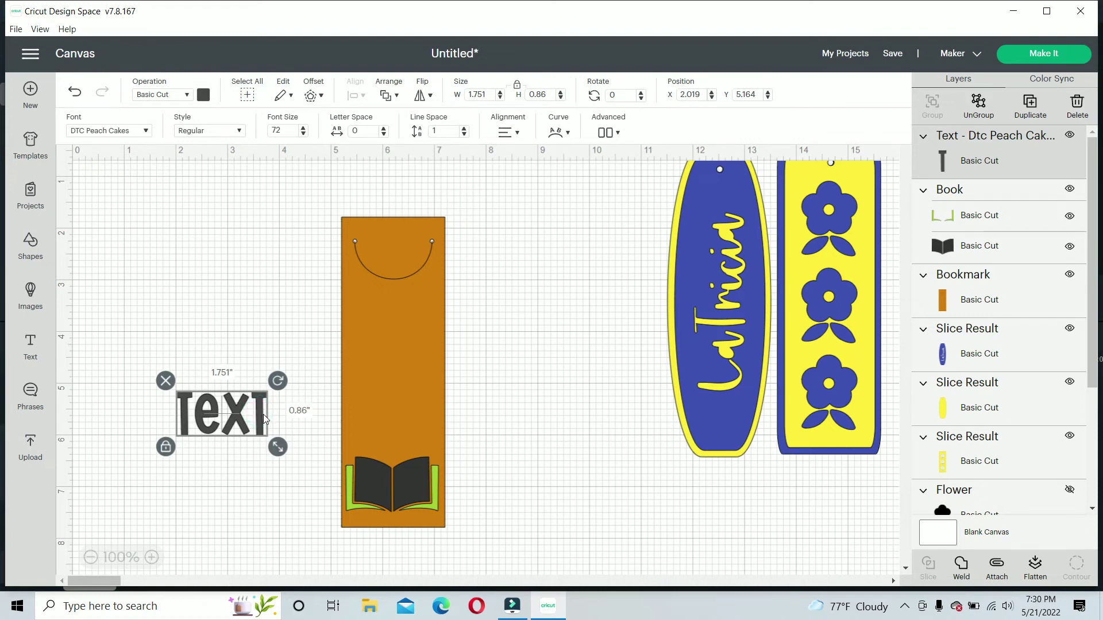
Replace the placeholder text with "Eat Sleep Read Repeat", one word per line.
{"action": "mouse_move", "coordinate": [264, 414]}
{"action": "left_mouse_down"}
{"action": "mouse_move", "coordinate": [243, 413]}
{"action": "mouse_move", "coordinate": [256, 413]}
{"action": "left_mouse_up"}
{"action": "double_click", "coordinate": [253, 412]}
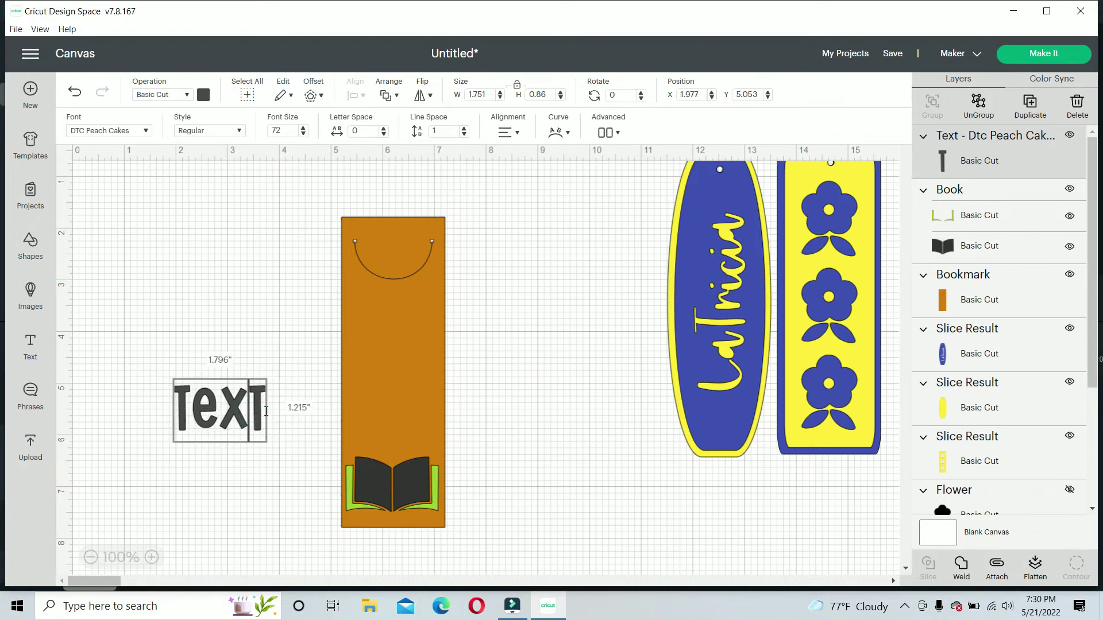
{"action": "left_click_drag", "start_coordinate": [265, 411], "coordinate": [159, 394]}
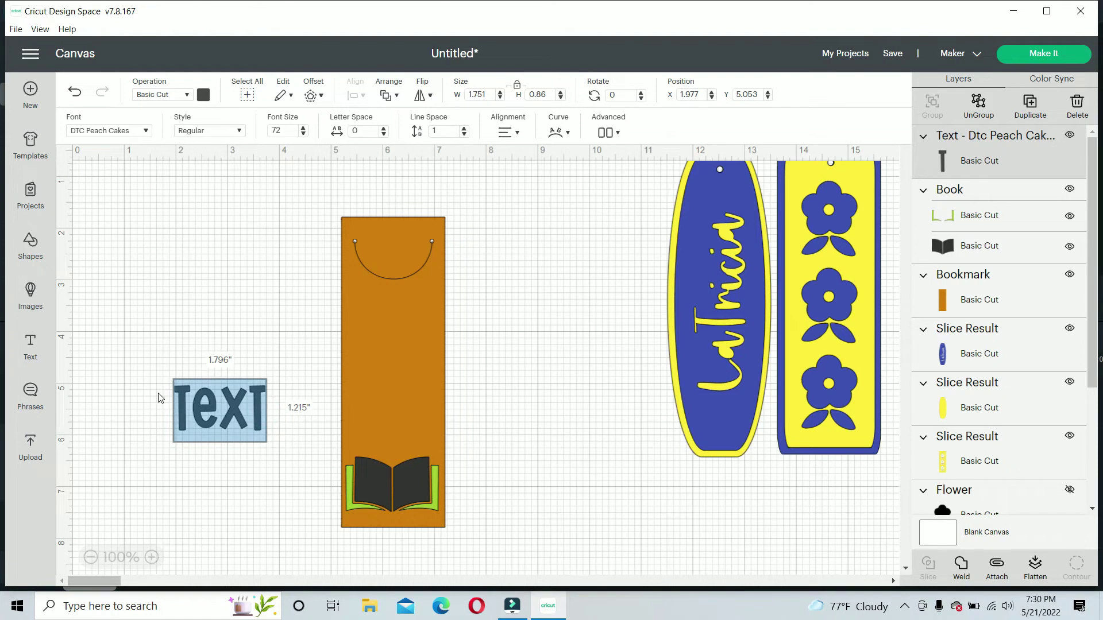
{"action": "type", "text": "Eat Sleep Read Repeat"}
Scale the four-line text to about 1.8 by 3.13 in and fit it between the bookmark's slit and the open book.
{"action": "left_click_drag", "start_coordinate": [225, 422], "coordinate": [398, 299]}
{"action": "left_click_drag", "start_coordinate": [509, 499], "coordinate": [451, 446]}
{"action": "left_click_drag", "start_coordinate": [398, 417], "coordinate": [399, 433]}
{"action": "left_click_drag", "start_coordinate": [450, 461], "coordinate": [447, 443]}
{"action": "left_click_drag", "start_coordinate": [415, 422], "coordinate": [417, 438]}
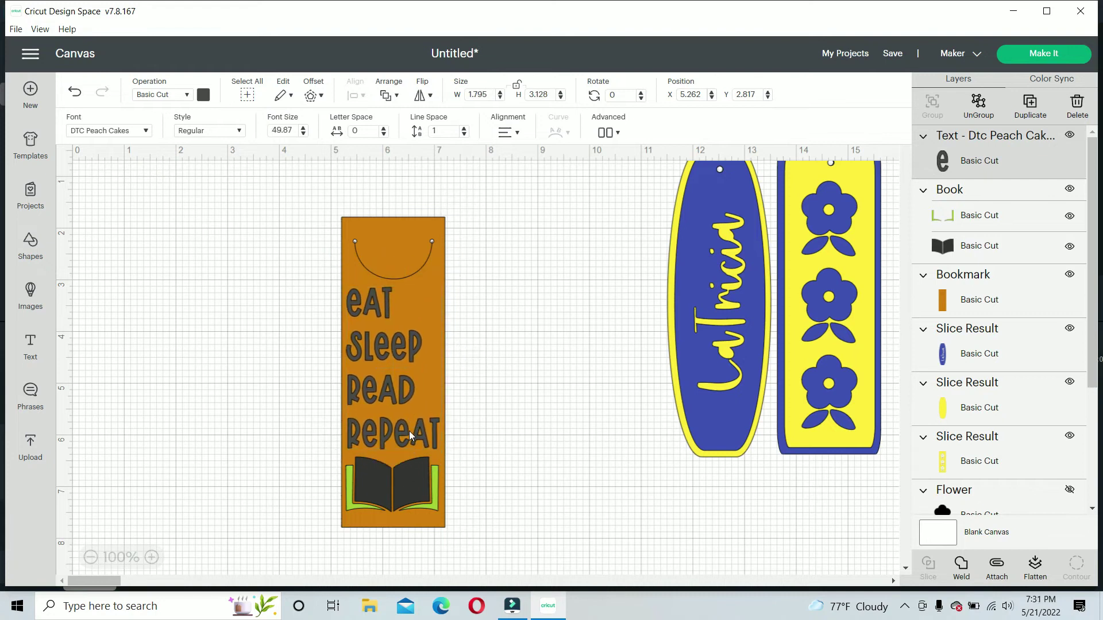
{"action": "left_click", "coordinate": [502, 447]}
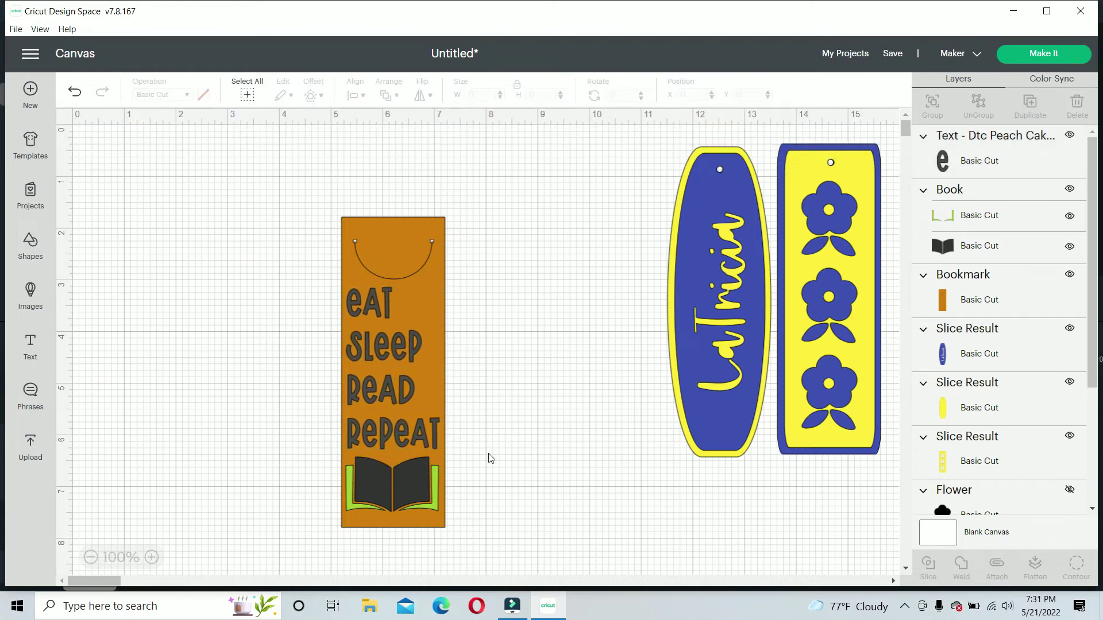
Center the open book and the four-line text horizontally on the orange bookmark.
{"action": "left_click", "coordinate": [409, 504]}
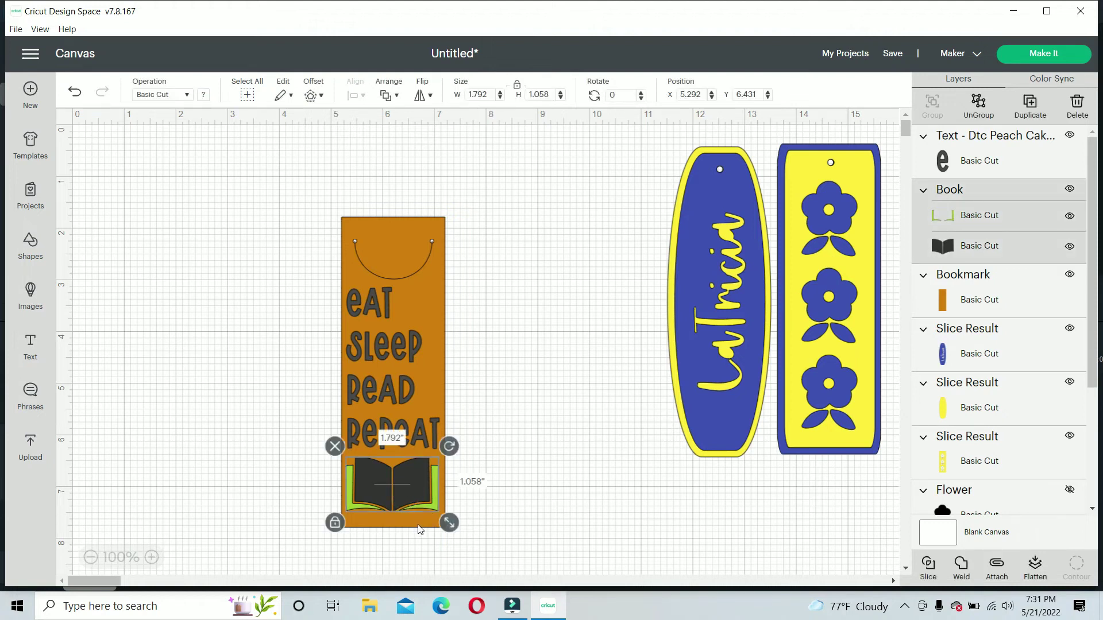
{"action": "left_click", "coordinate": [419, 525], "text": "shift"}
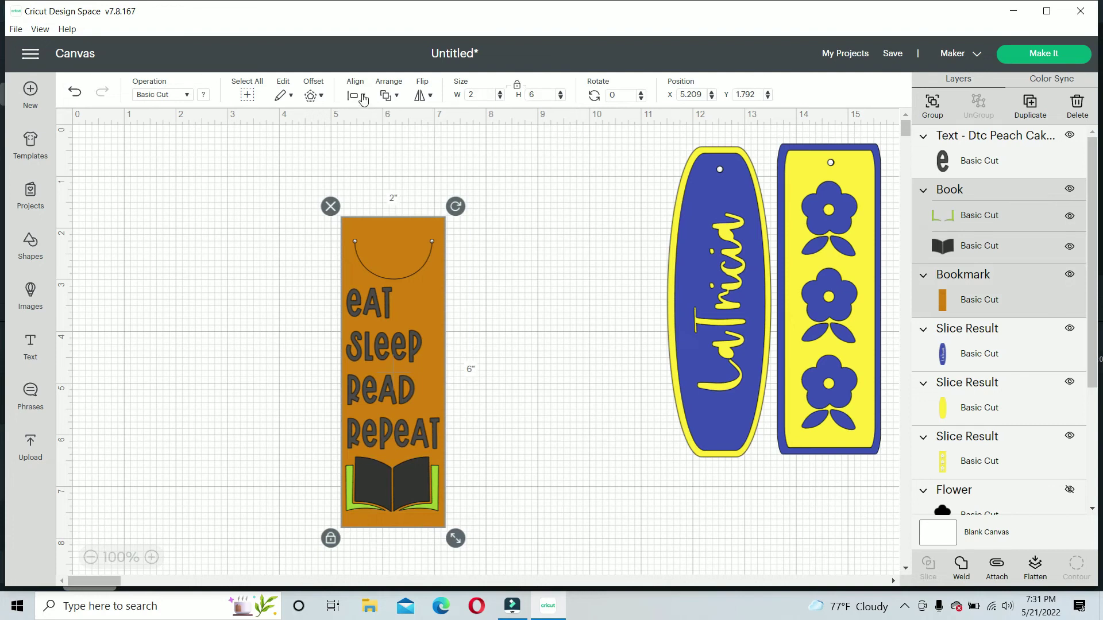
{"action": "left_click", "coordinate": [361, 96]}
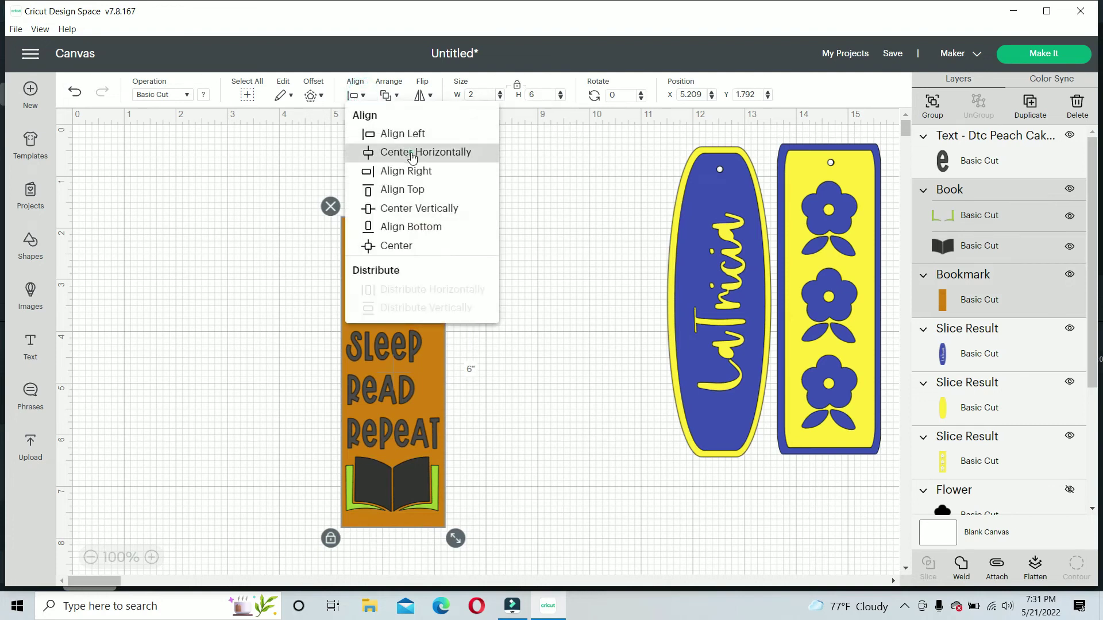
{"action": "left_click", "coordinate": [410, 153]}
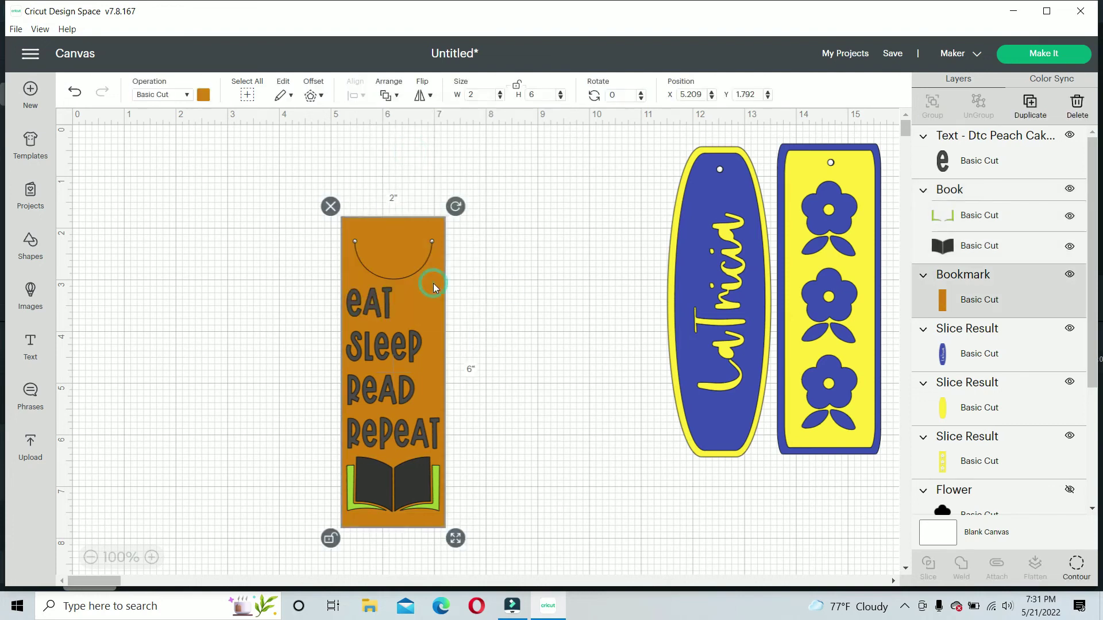
{"action": "left_click", "coordinate": [401, 384]}
{"action": "left_click", "coordinate": [518, 402]}
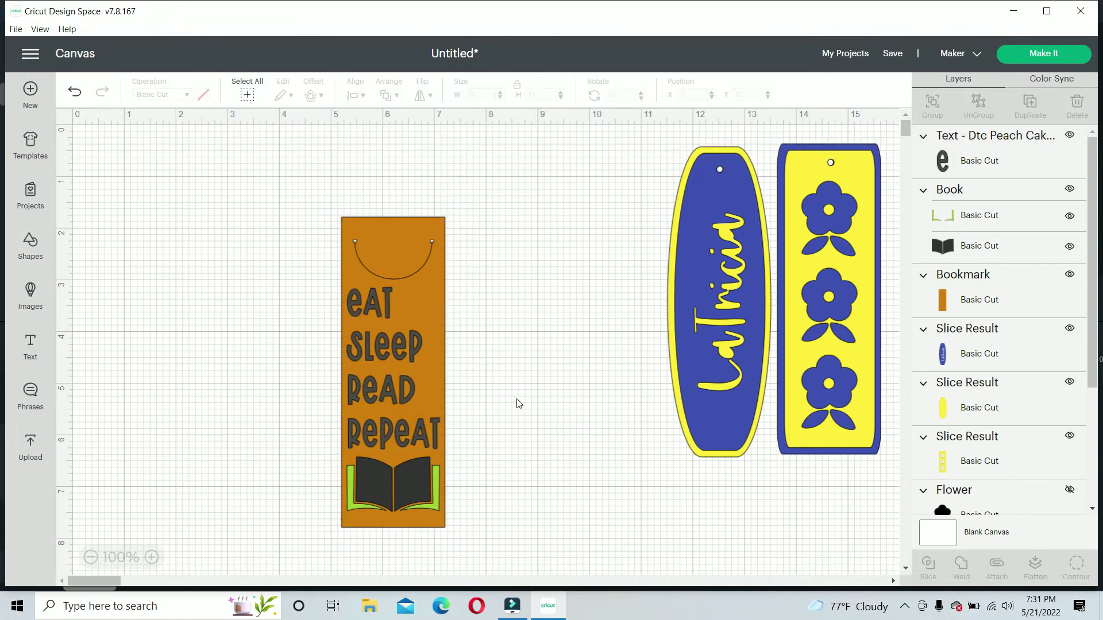
{"action": "left_click", "coordinate": [432, 526]}
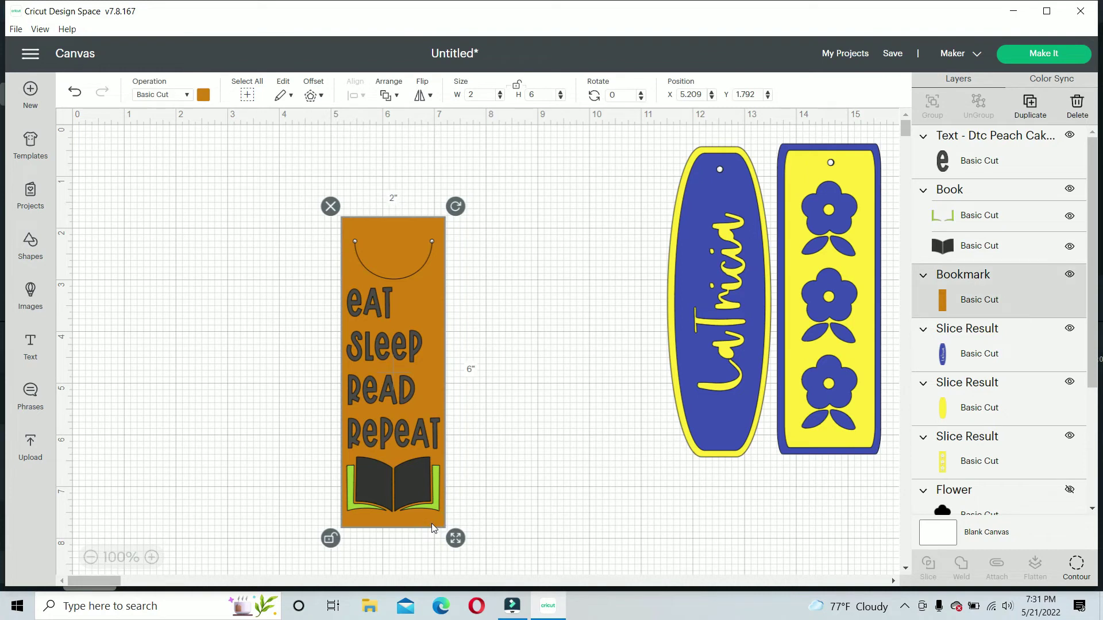
{"action": "left_click", "coordinate": [499, 494]}
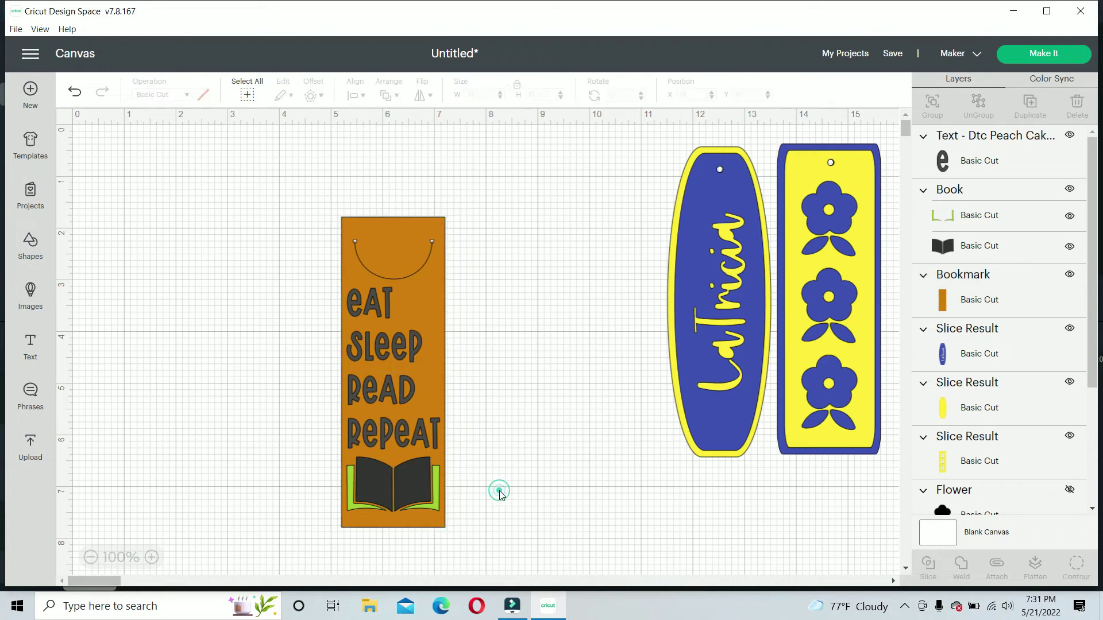
Weld the four-line text and the open book into a single shape.
{"action": "left_click", "coordinate": [413, 489]}
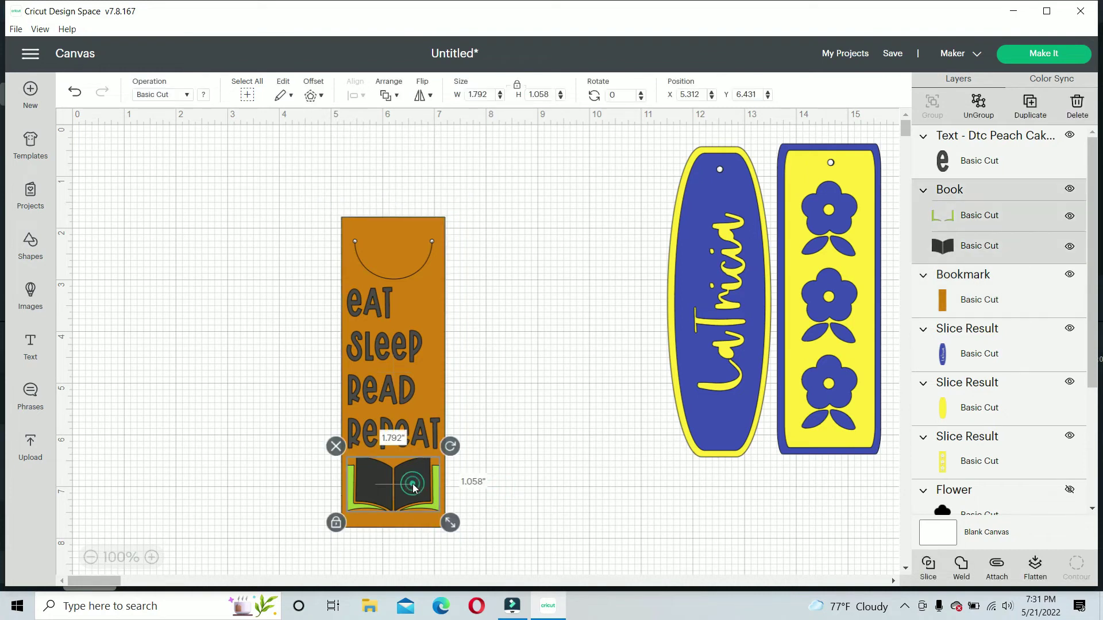
{"action": "left_click", "coordinate": [372, 396], "text": "shift"}
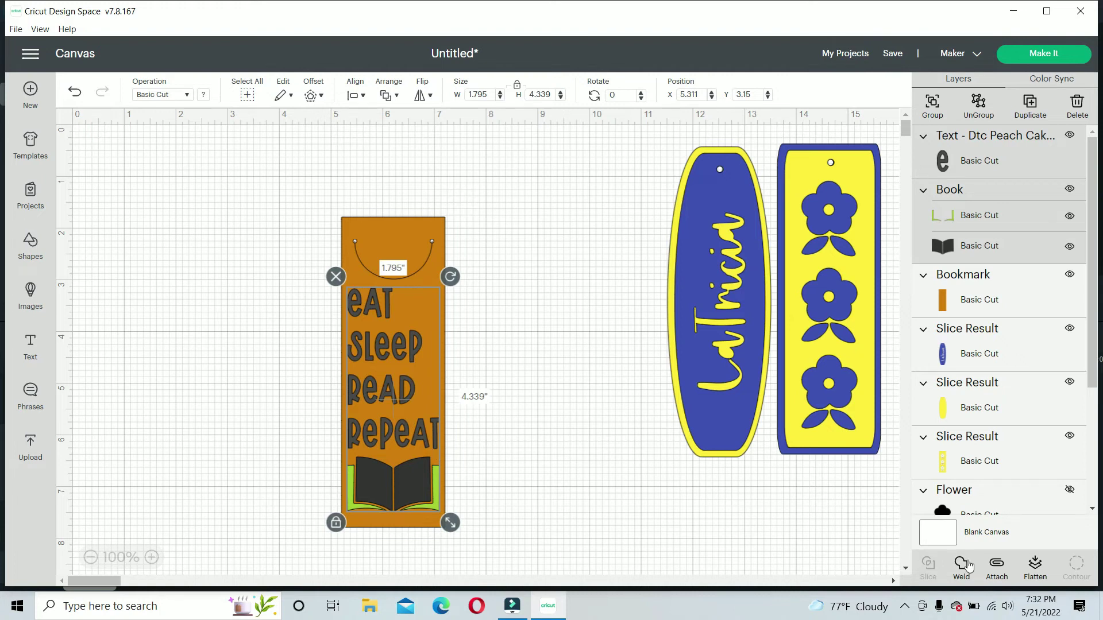
{"action": "left_click", "coordinate": [965, 568]}
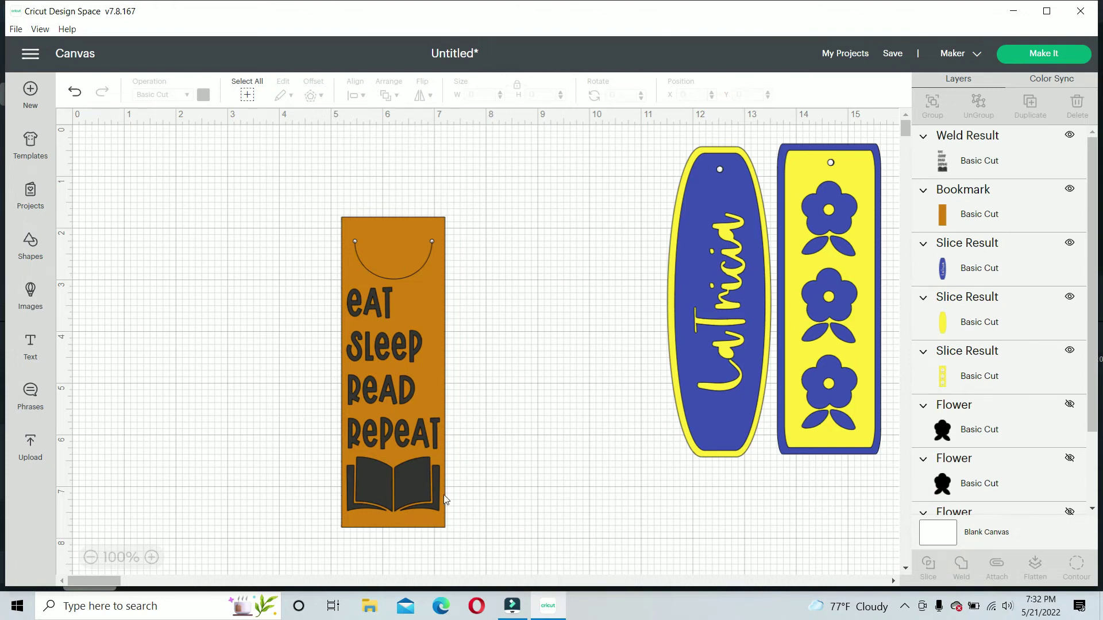
Slice the welded text and book out of the orange bookmark, move the cut bookmark aside and delete the orange leftover piece.
{"action": "left_click", "coordinate": [388, 440]}
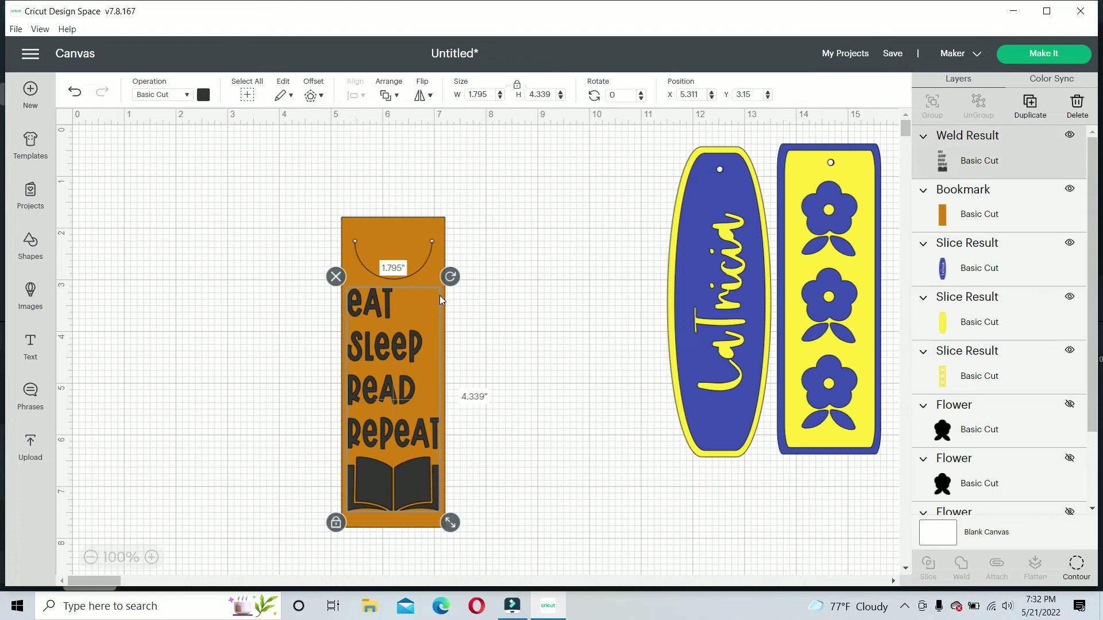
{"action": "left_click", "coordinate": [409, 237], "text": "shift"}
{"action": "left_click", "coordinate": [929, 568]}
{"action": "left_click_drag", "start_coordinate": [385, 353], "coordinate": [205, 300]}
{"action": "left_click", "coordinate": [376, 423]}
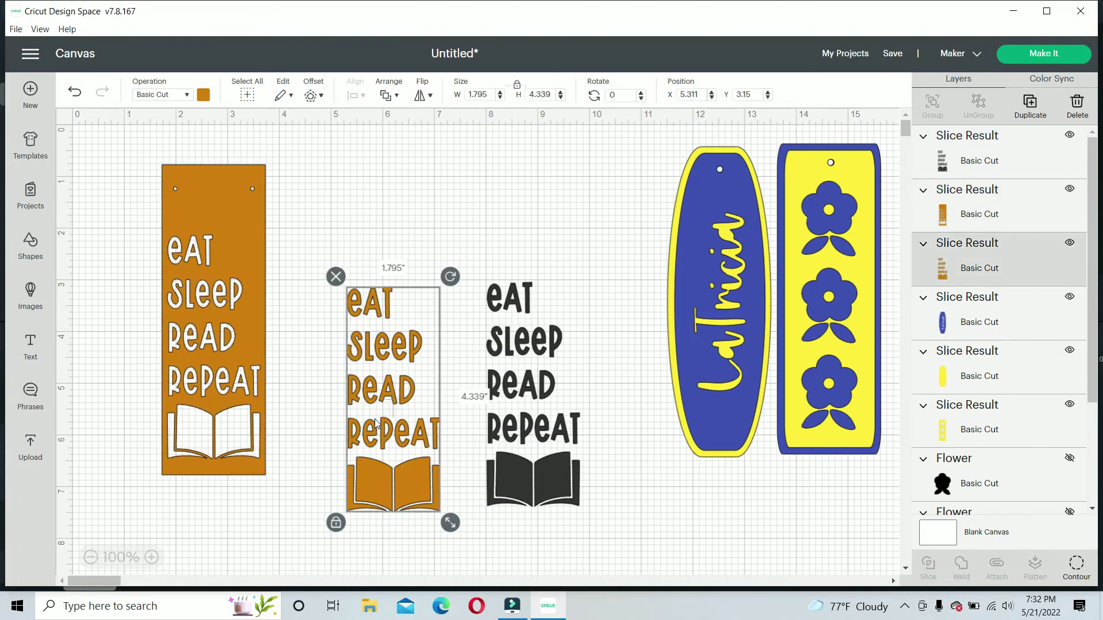
{"action": "key", "text": "Delete"}
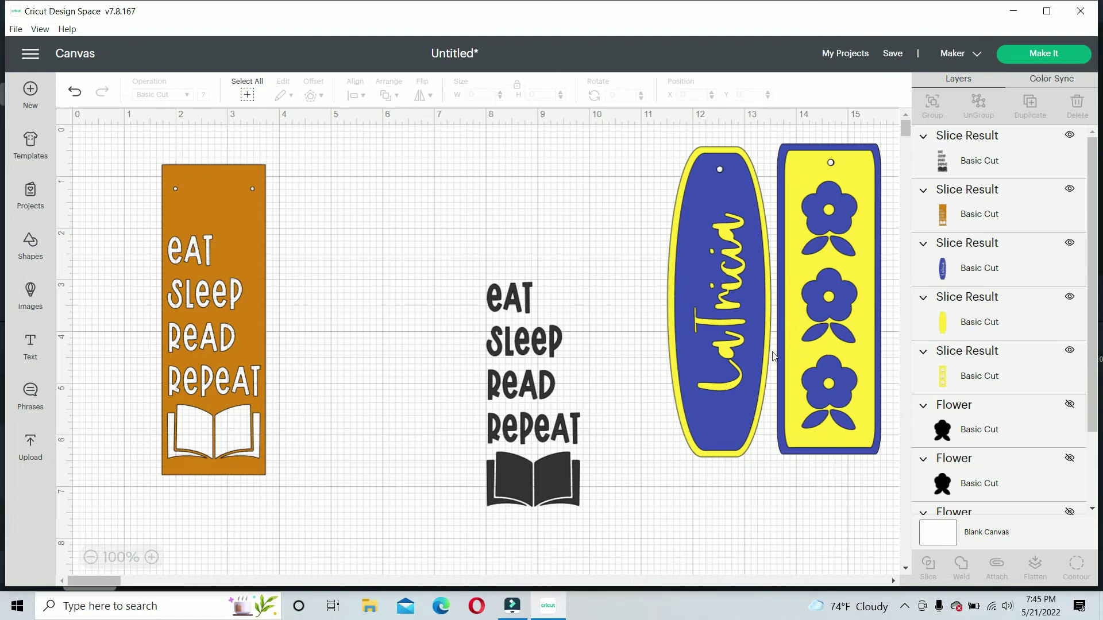
Add an Open Ended Circle, rotate it to about 180°, size it about 1.47 by 0.77 in and fit it between the orange bookmark's two holes.
{"action": "left_click", "coordinate": [31, 254]}
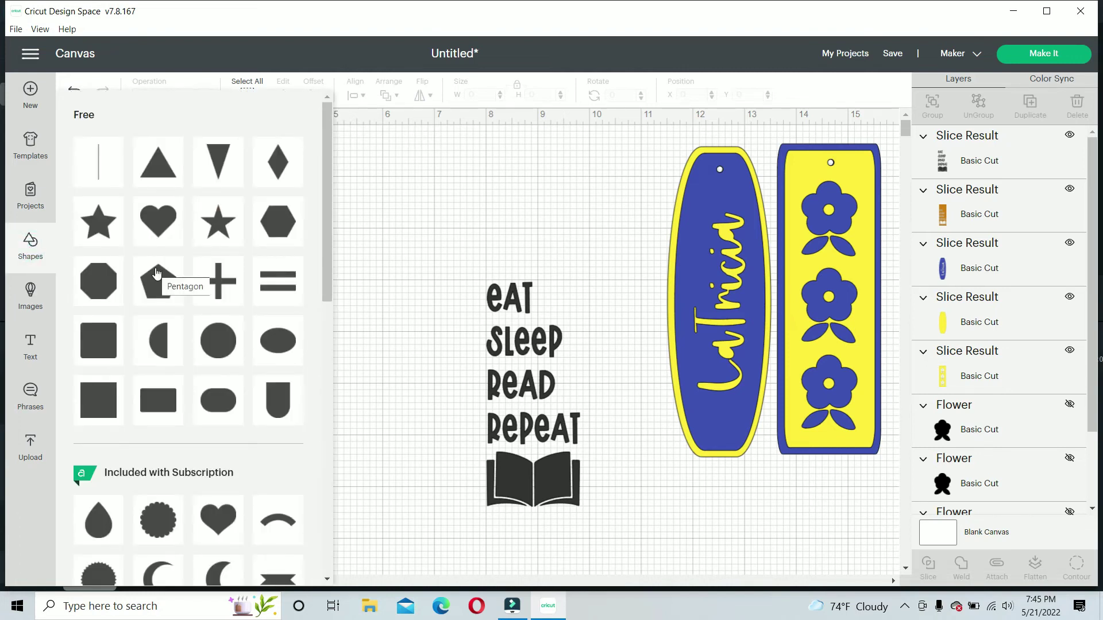
{"action": "scroll", "coordinate": [156, 273], "scroll_direction": "down", "scroll_amount": 3}
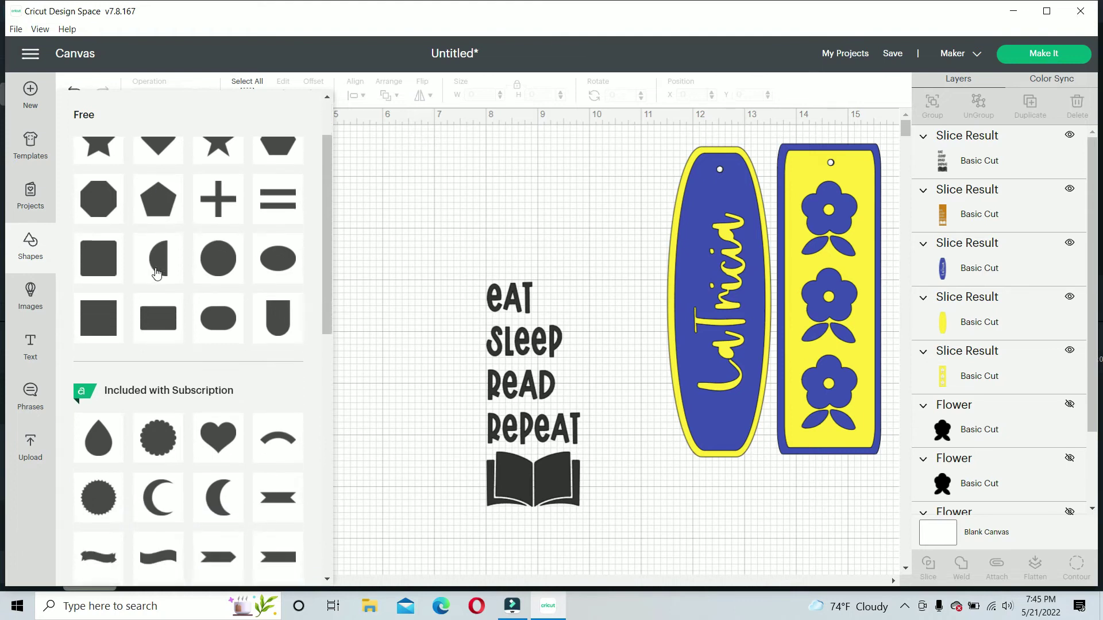
{"action": "scroll", "coordinate": [155, 270], "scroll_direction": "down", "scroll_amount": 2}
{"action": "scroll", "coordinate": [151, 258], "scroll_direction": "down", "scroll_amount": 2}
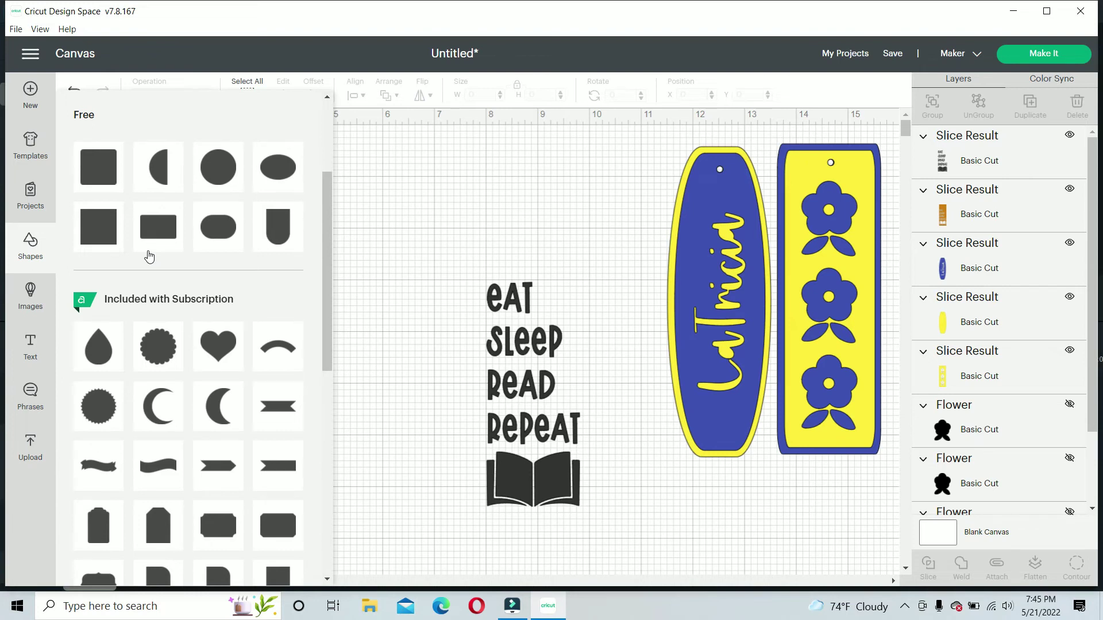
{"action": "scroll", "coordinate": [149, 256], "scroll_direction": "down", "scroll_amount": 15}
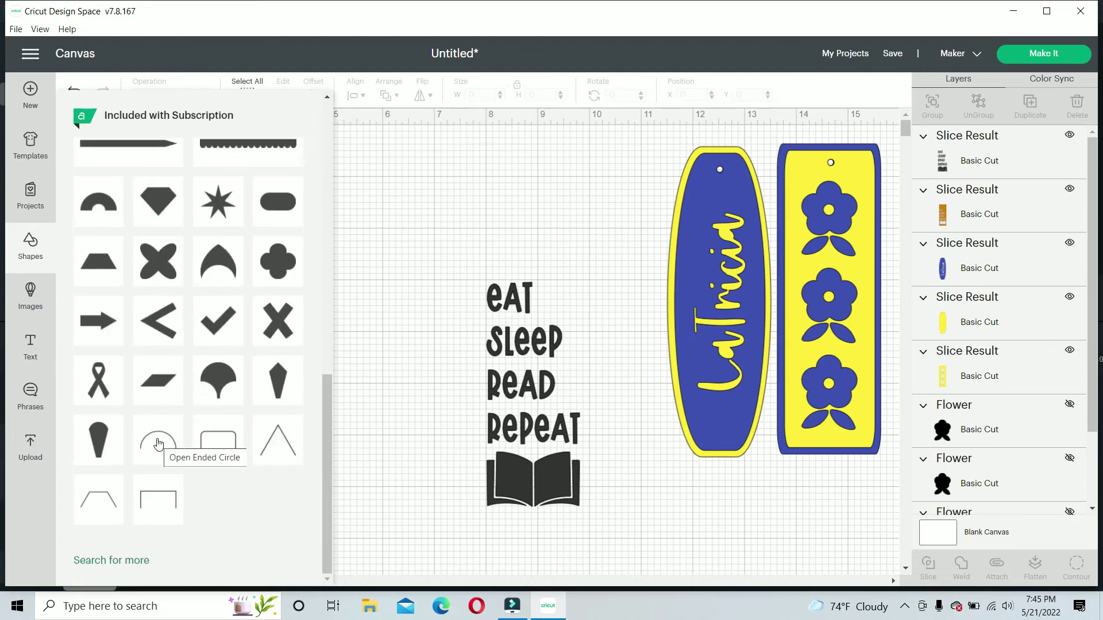
{"action": "left_click", "coordinate": [153, 442]}
{"action": "left_click_drag", "start_coordinate": [166, 199], "coordinate": [245, 215]}
{"action": "left_click", "coordinate": [245, 215]}
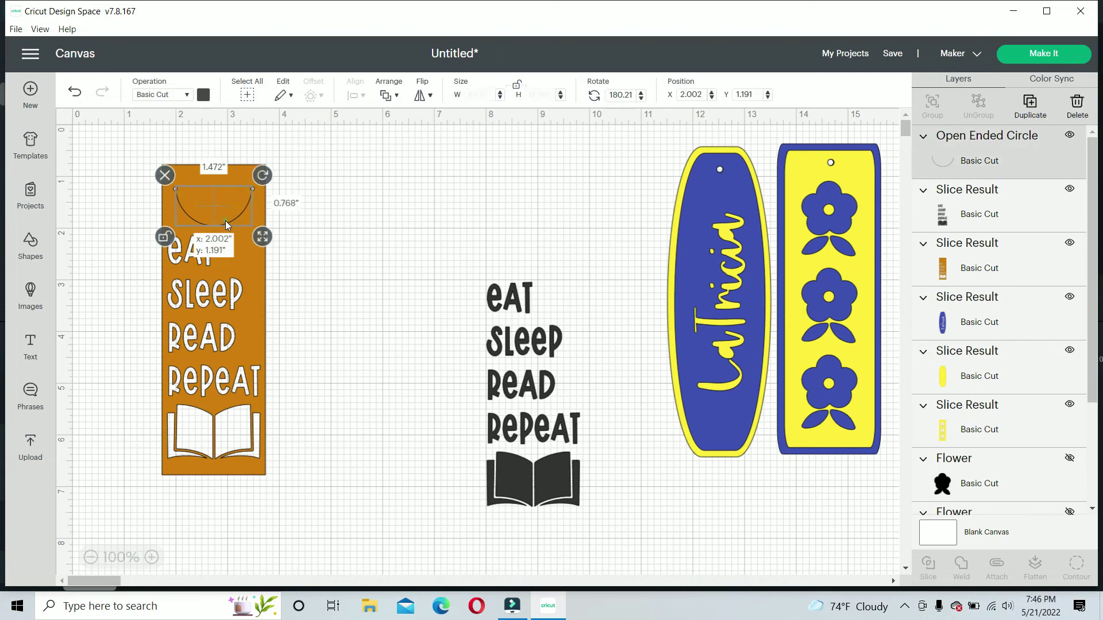
{"action": "left_click", "coordinate": [288, 268]}
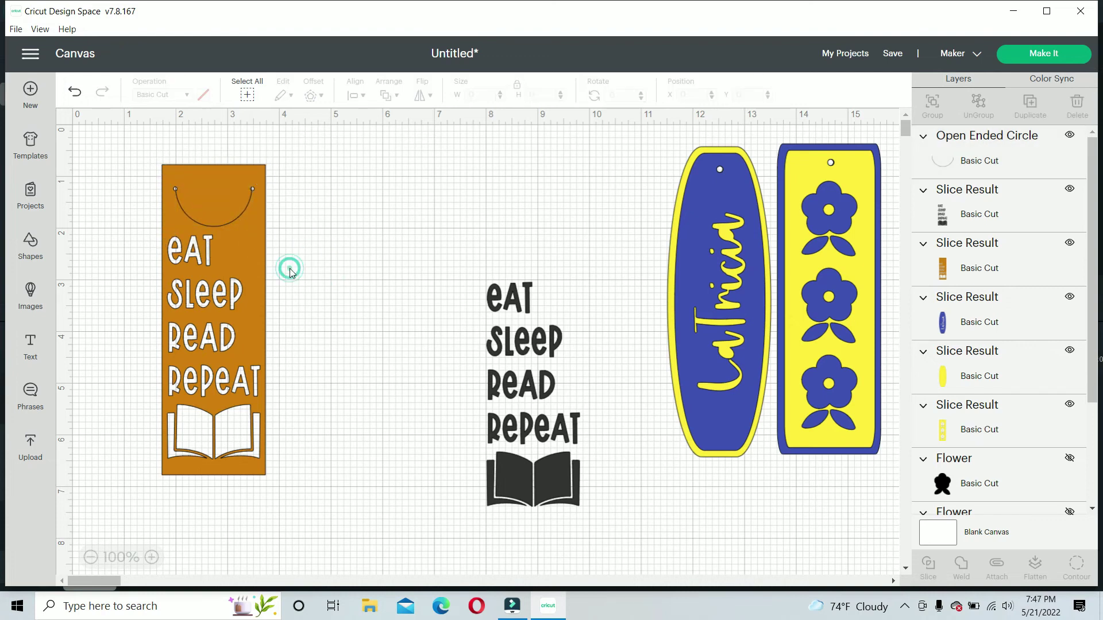
Attach the open-ended circle to the sliced orange bookmark.
{"action": "left_click", "coordinate": [151, 556]}
{"action": "scroll", "coordinate": [309, 406], "scroll_direction": "left", "scroll_amount": 5}
{"action": "left_click", "coordinate": [324, 216]}
{"action": "left_click", "coordinate": [401, 237]}
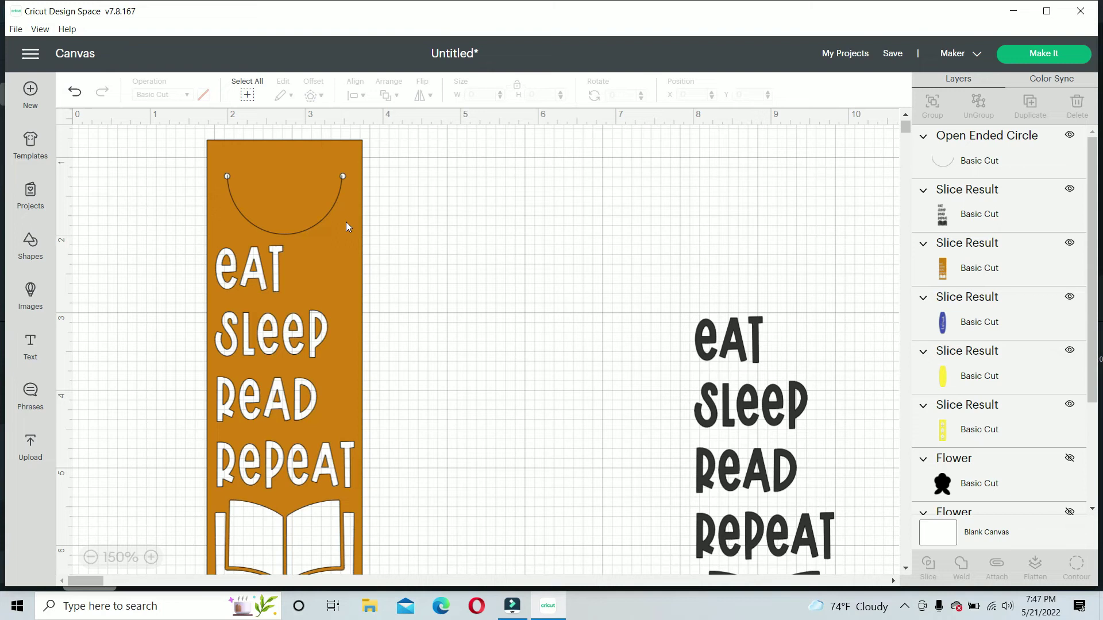
{"action": "left_click", "coordinate": [328, 210]}
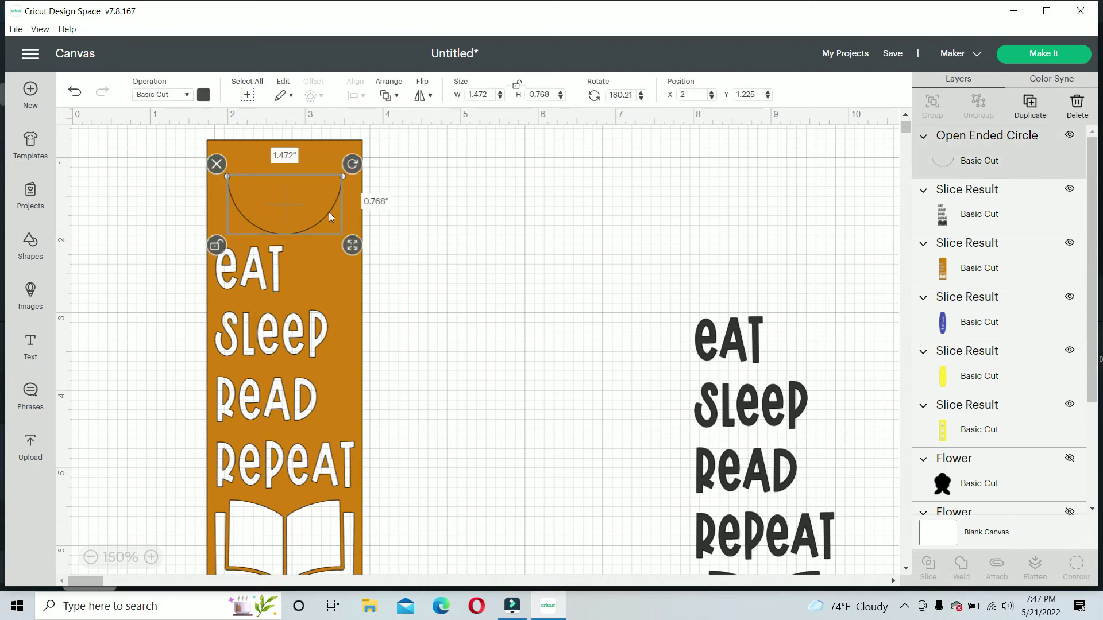
{"action": "left_click", "coordinate": [343, 273]}
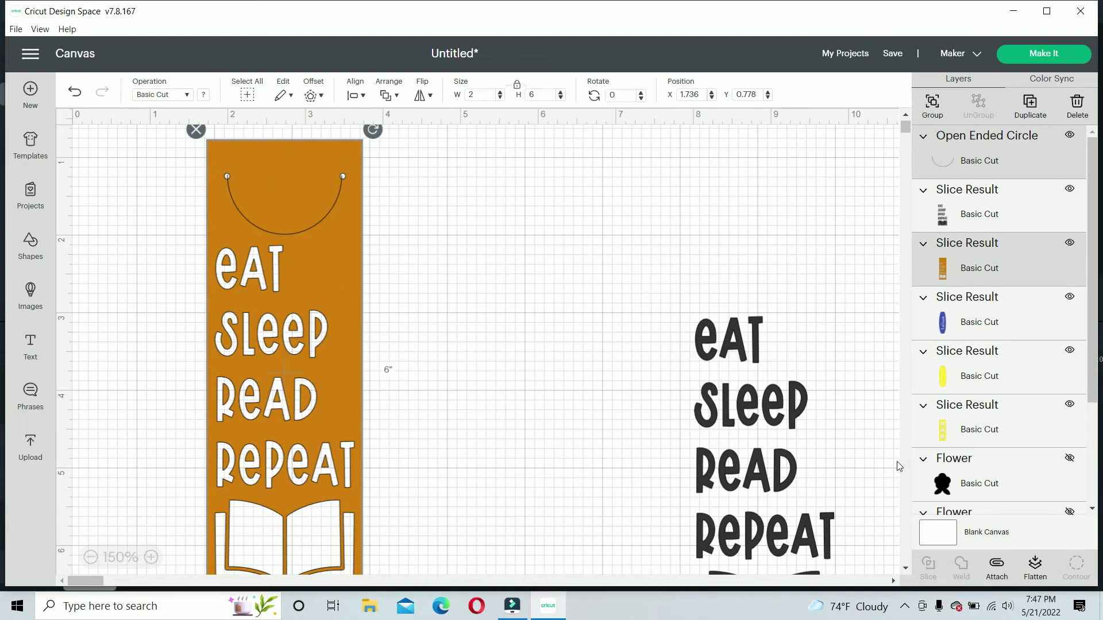
{"action": "left_click", "coordinate": [998, 565]}
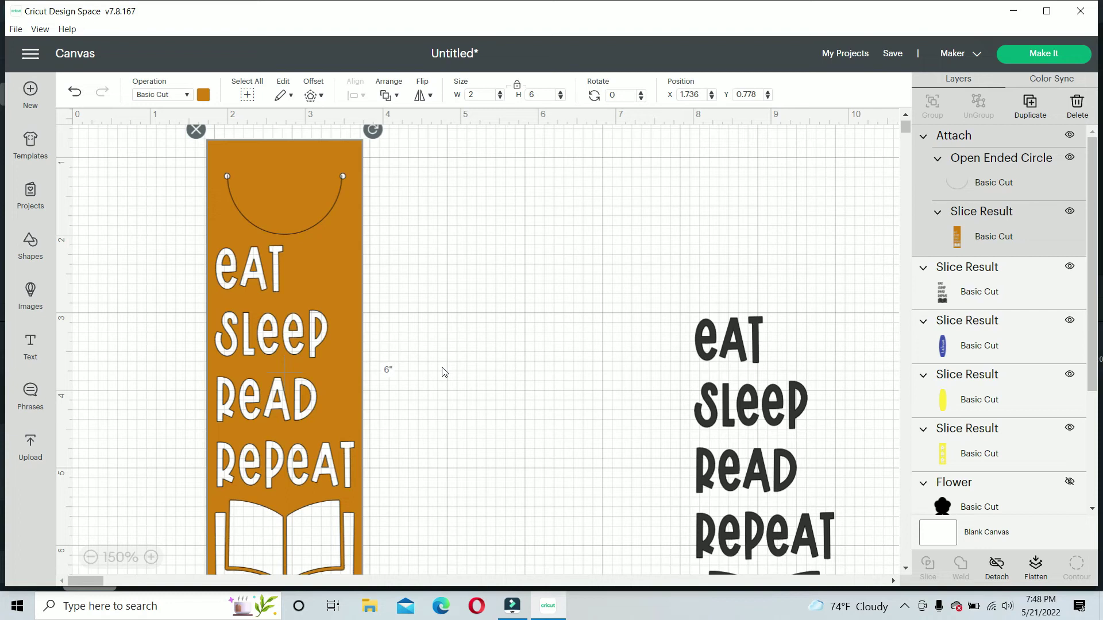
Delete the leftover dark text-and-book shape from the canvas.
{"action": "left_click", "coordinate": [728, 462]}
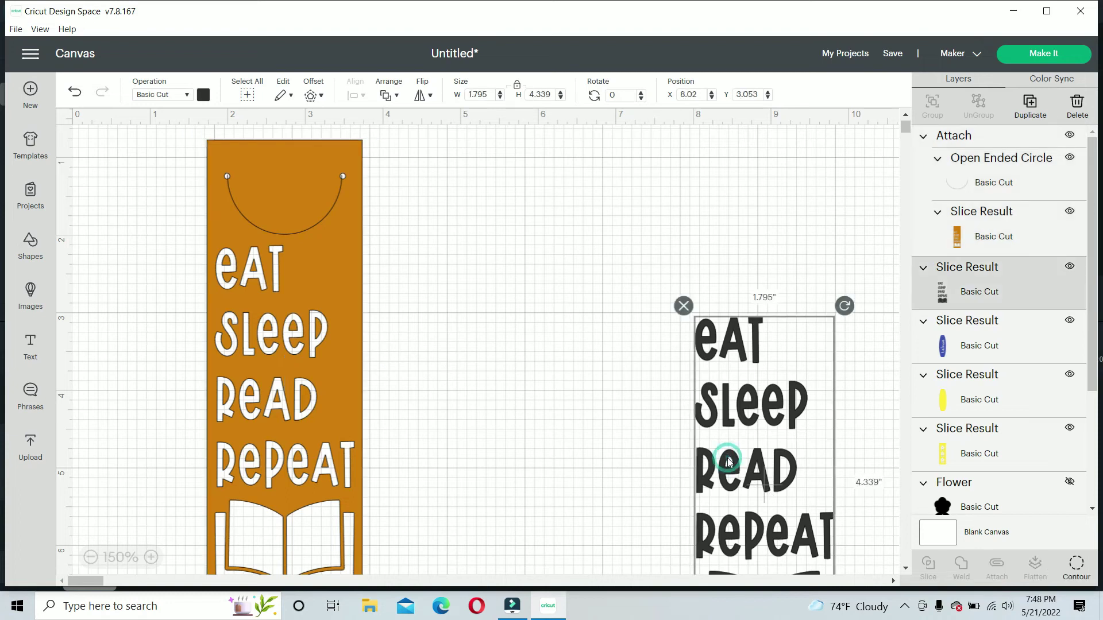
{"action": "key", "text": "Delete"}
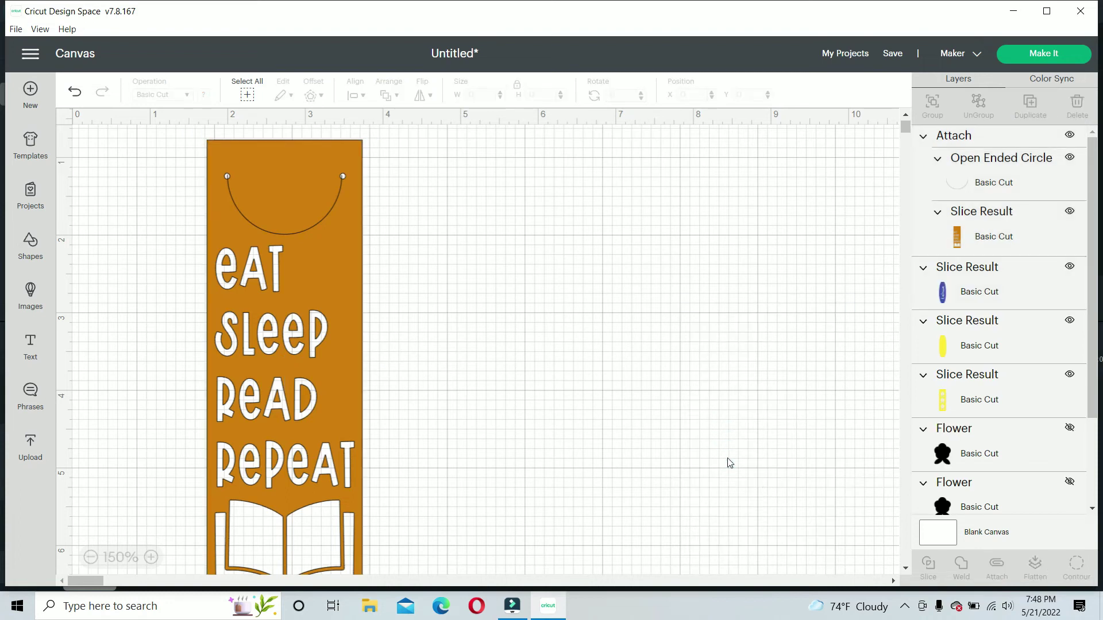
{"action": "key", "text": "ctrl+minus"}
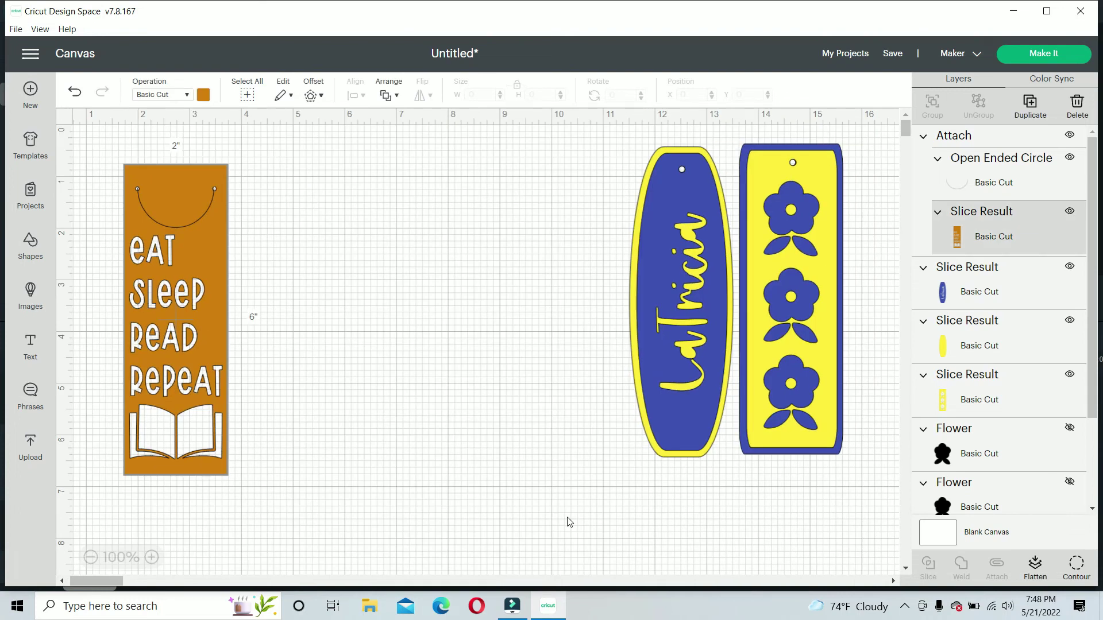
Send the project to be made, loading all materials on a 12 in x 12 in mat.
{"action": "left_click", "coordinate": [1049, 54]}
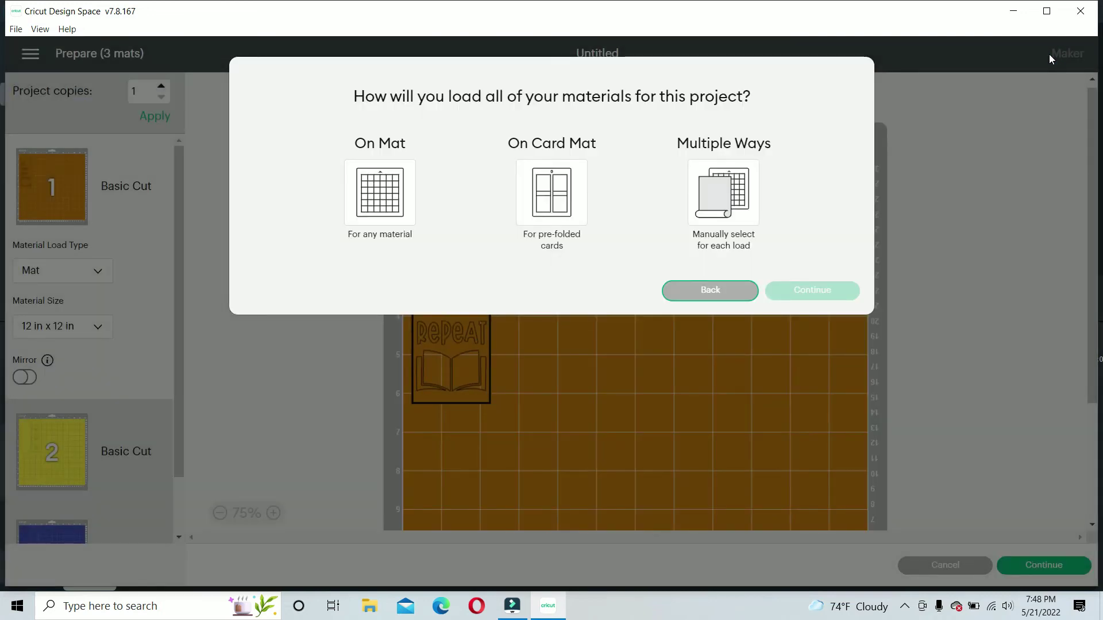
{"action": "left_click", "coordinate": [381, 214]}
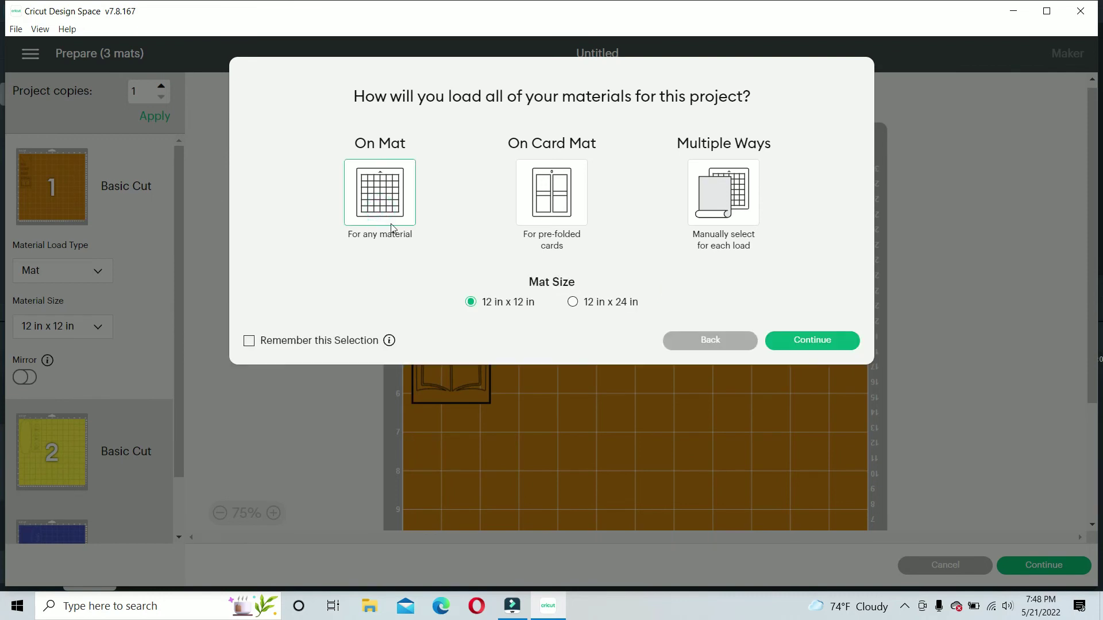
{"action": "left_click", "coordinate": [802, 342]}
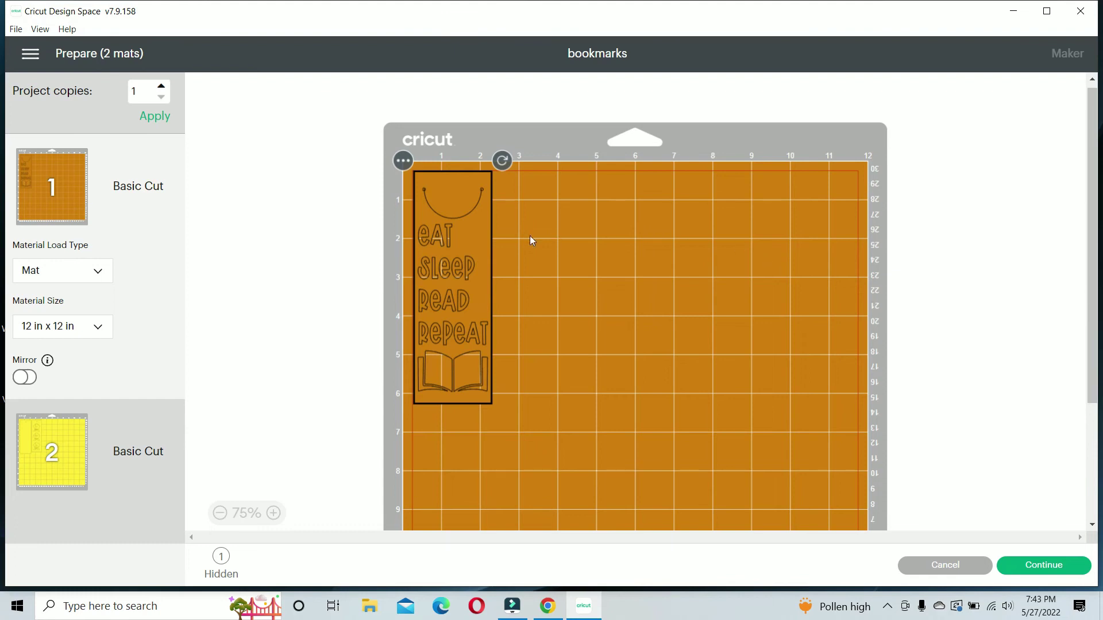
Shift the orange bookmark slightly inward from the mat's corner and set the base material to Heavy Cardstock – 100 lb (270 gsm).
{"action": "left_click_drag", "start_coordinate": [487, 242], "coordinate": [494, 247]}
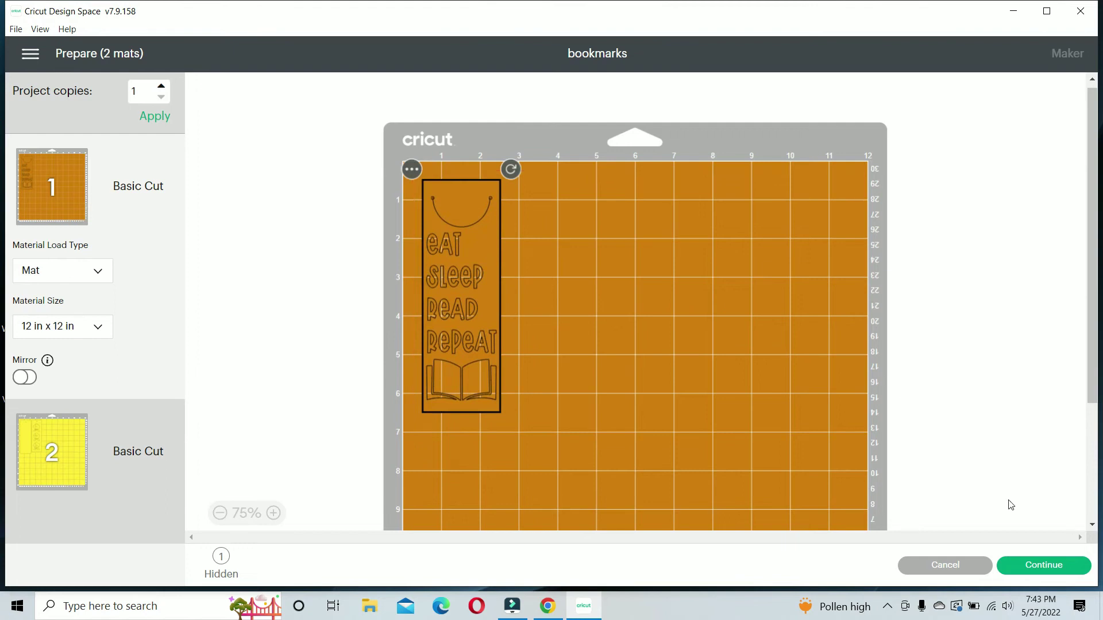
{"action": "left_click", "coordinate": [1028, 566]}
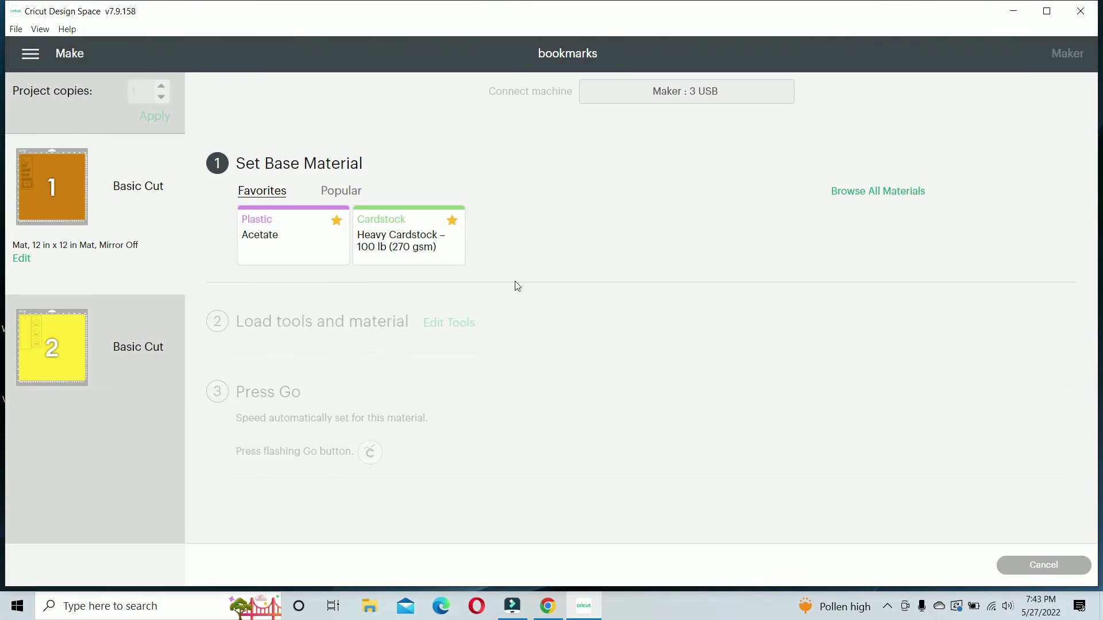
{"action": "left_click", "coordinate": [403, 247]}
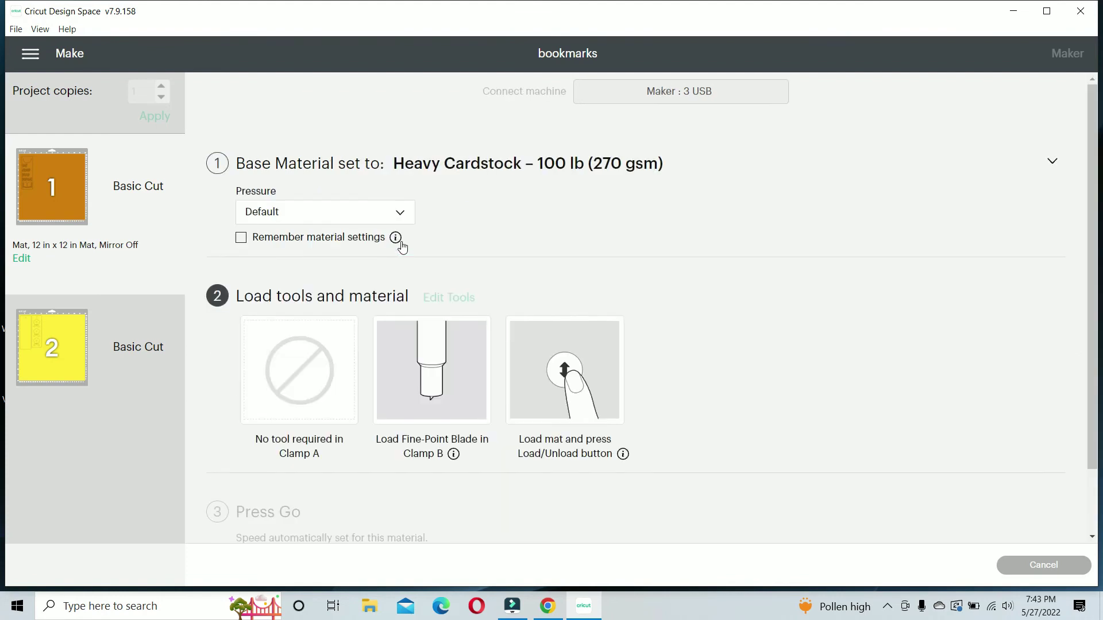